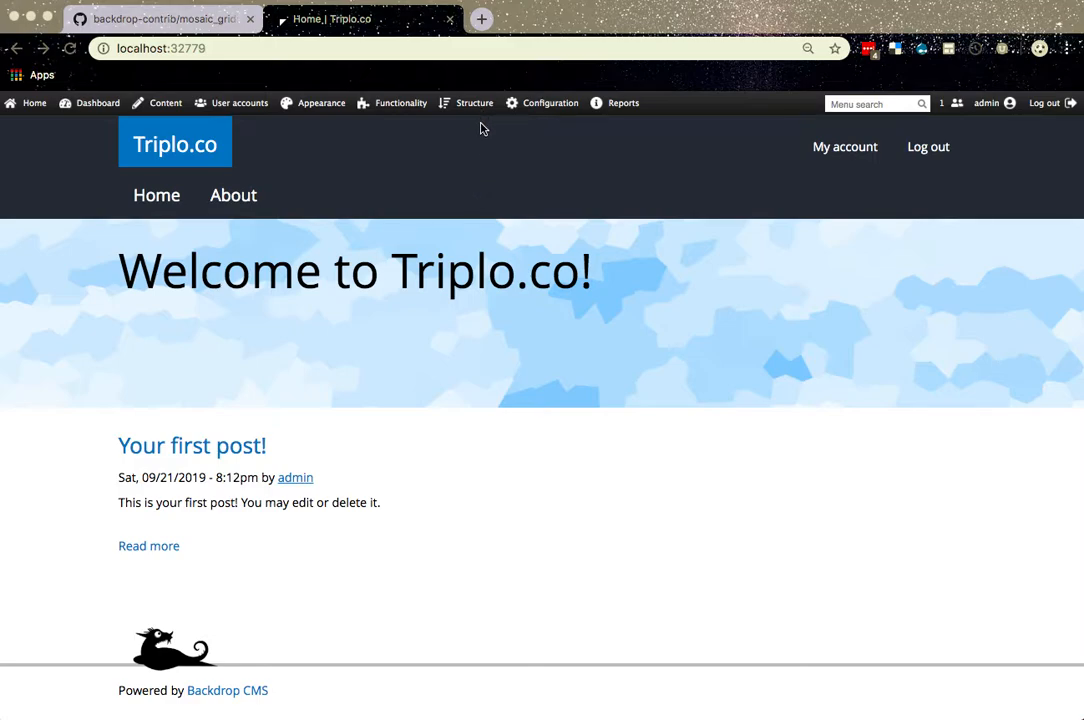
# Review the README of the backdrop-contrib/mosaic_grid repository on GitHub, down to its maintainers and credits.
pyautogui.click(160, 19)
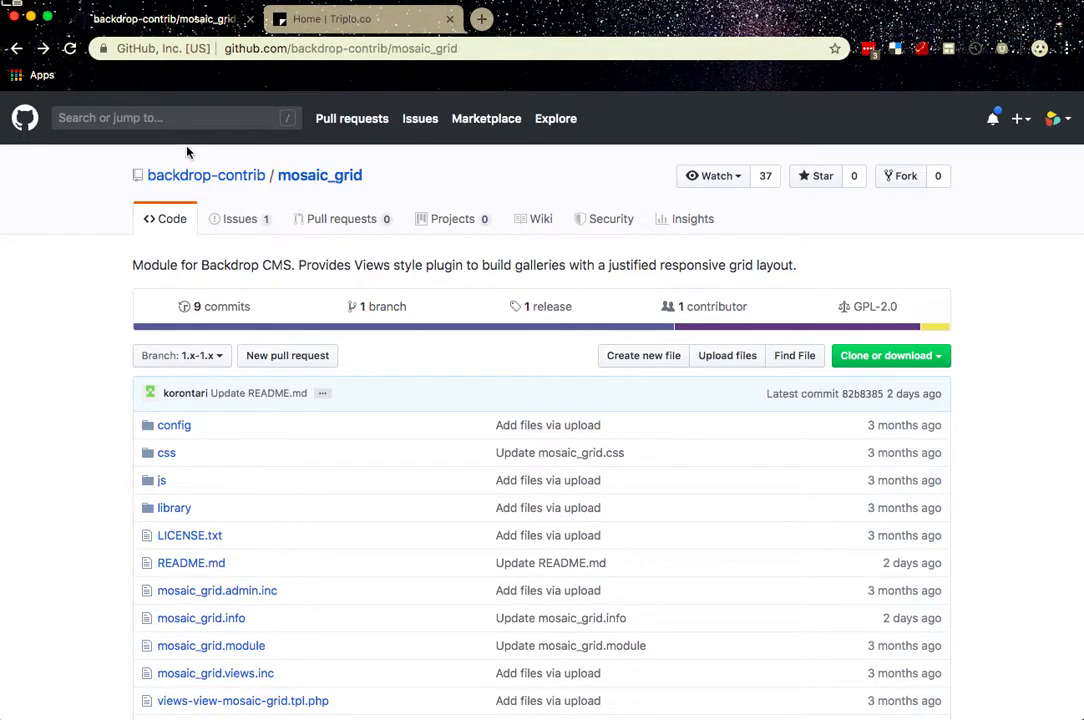
pyautogui.scroll(-15, 335, 342)
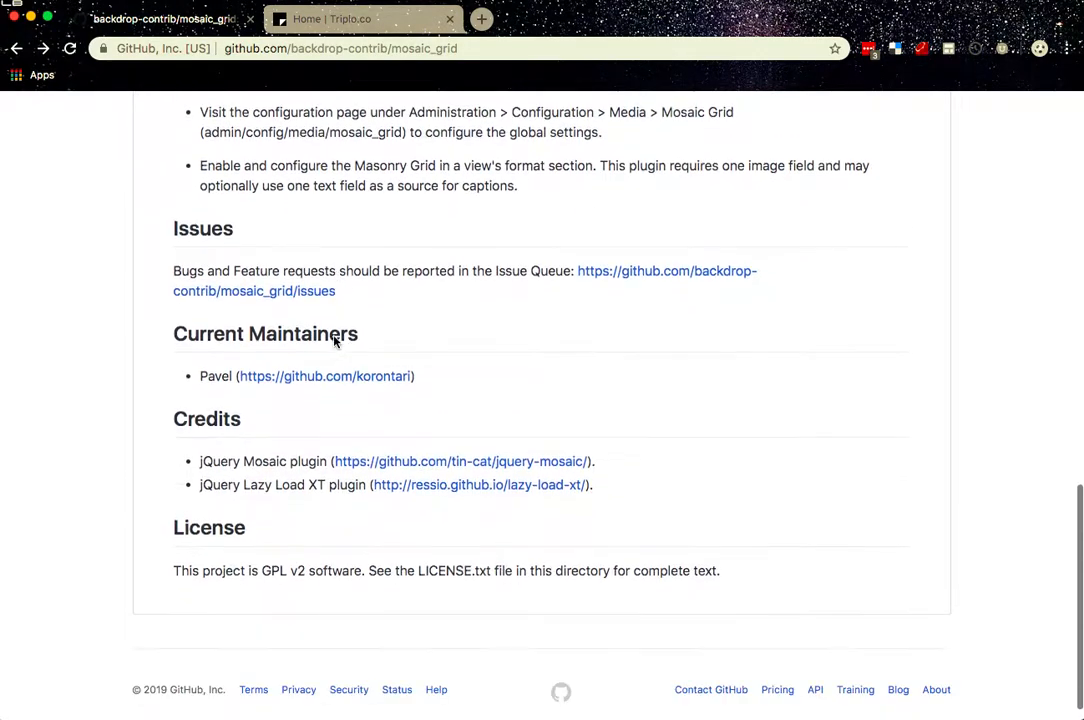
pyautogui.scroll(1, 335, 342)
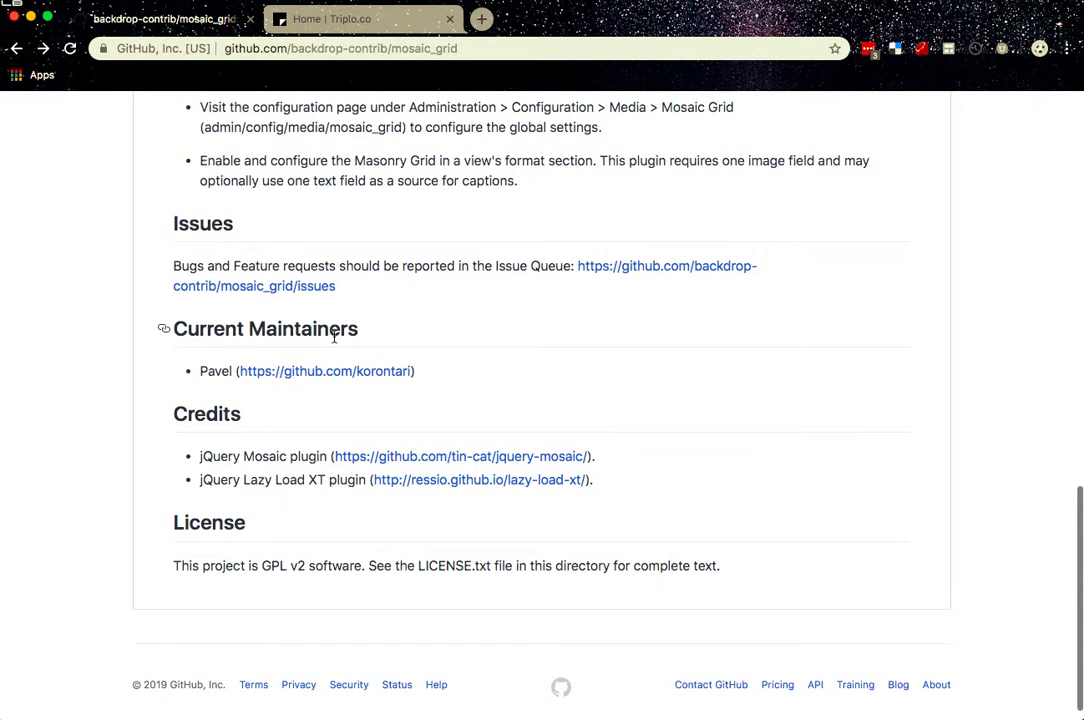
pyautogui.scroll(1, 334, 337)
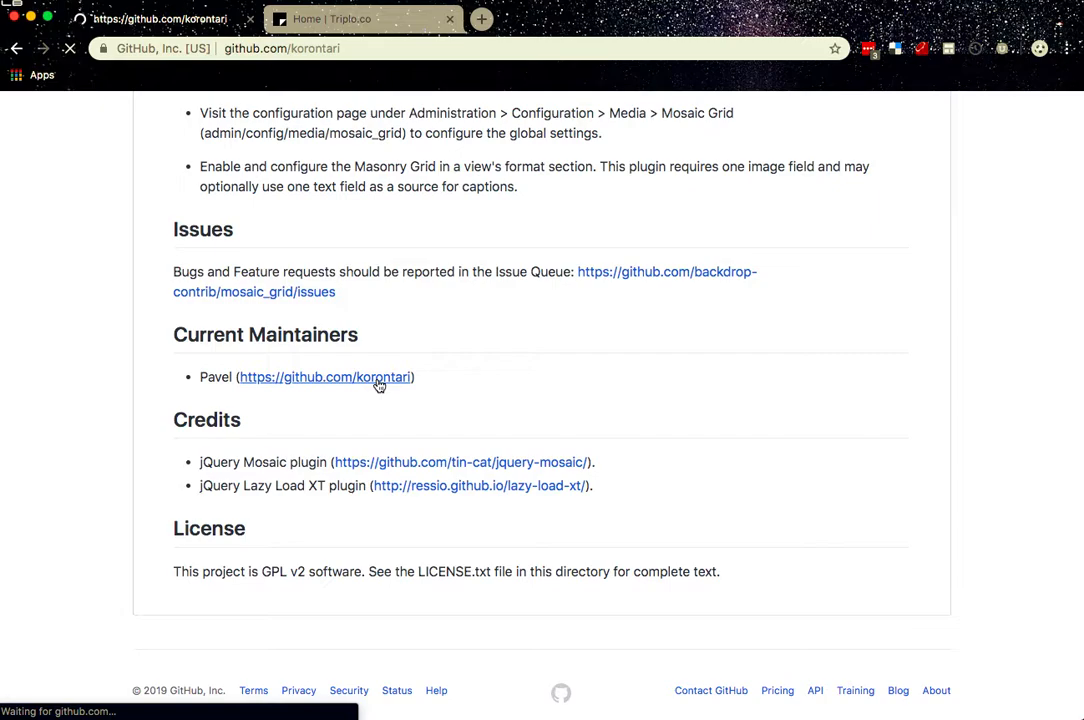
# Look over the module maintainer's GitHub profile, return to the mosaic_grid repository and open its releases.
pyautogui.scroll(-2, 385, 440)
pyautogui.scroll(-2, 391, 457)
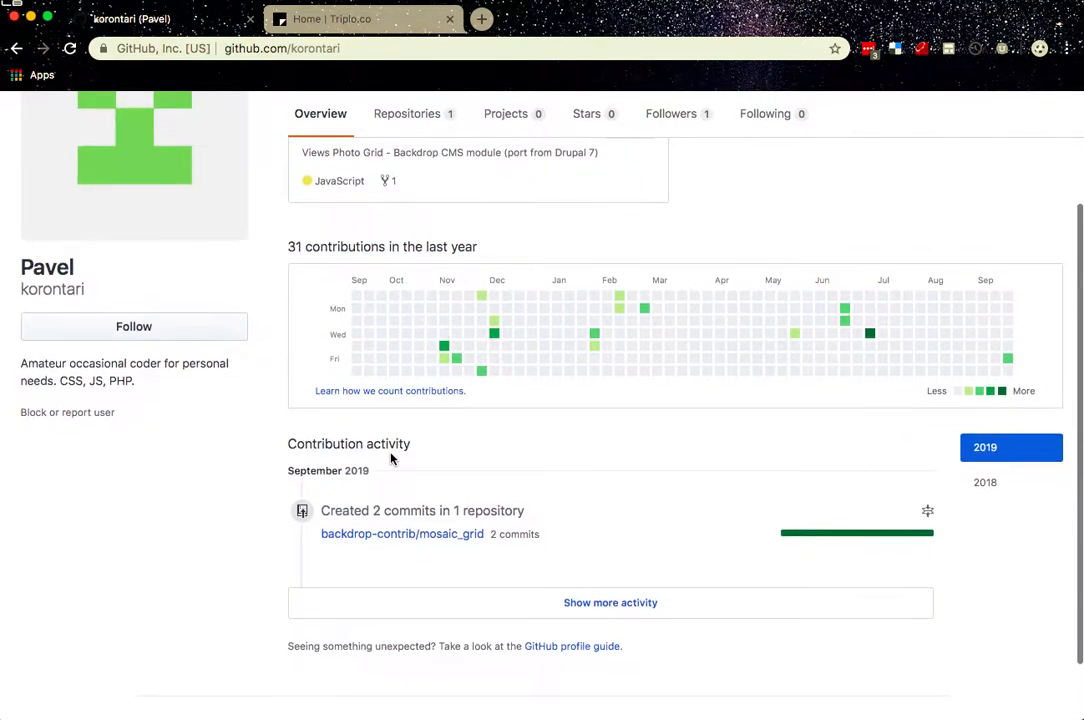
pyautogui.scroll(5, 391, 457)
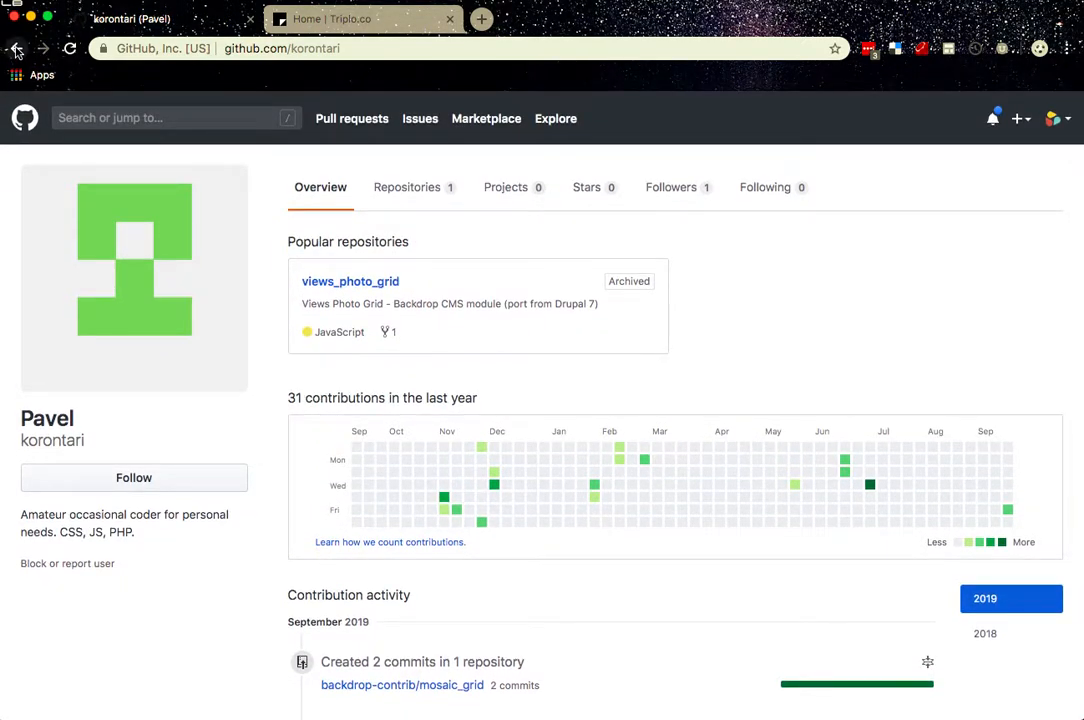
pyautogui.click(16, 50)
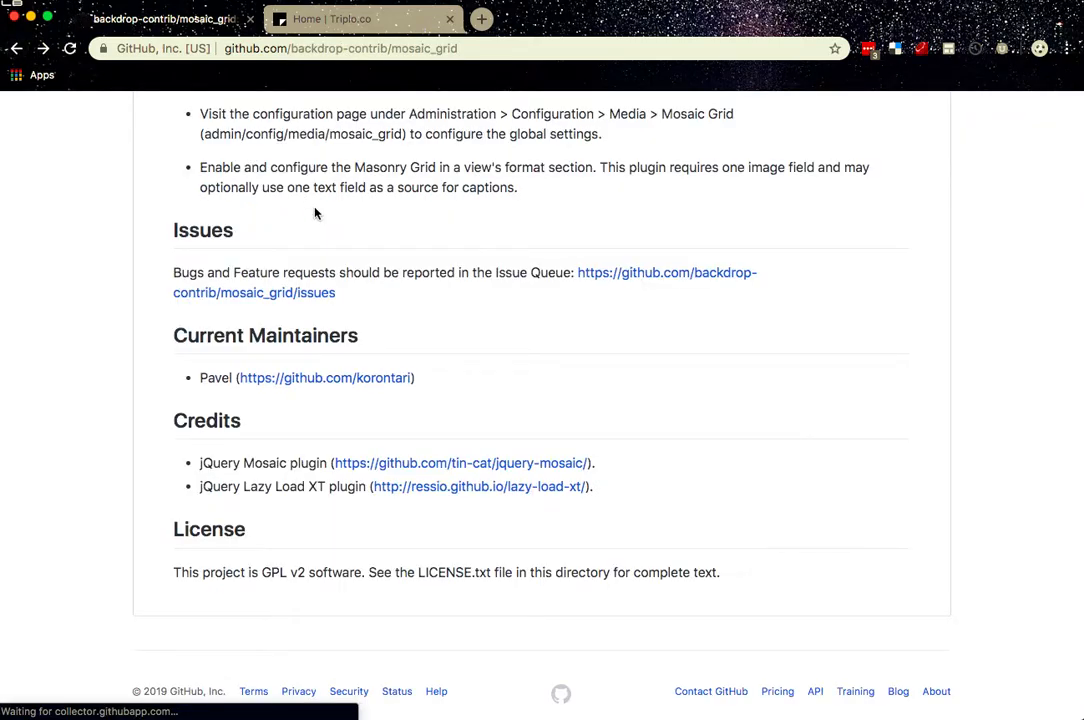
pyautogui.scroll(15, 316, 213)
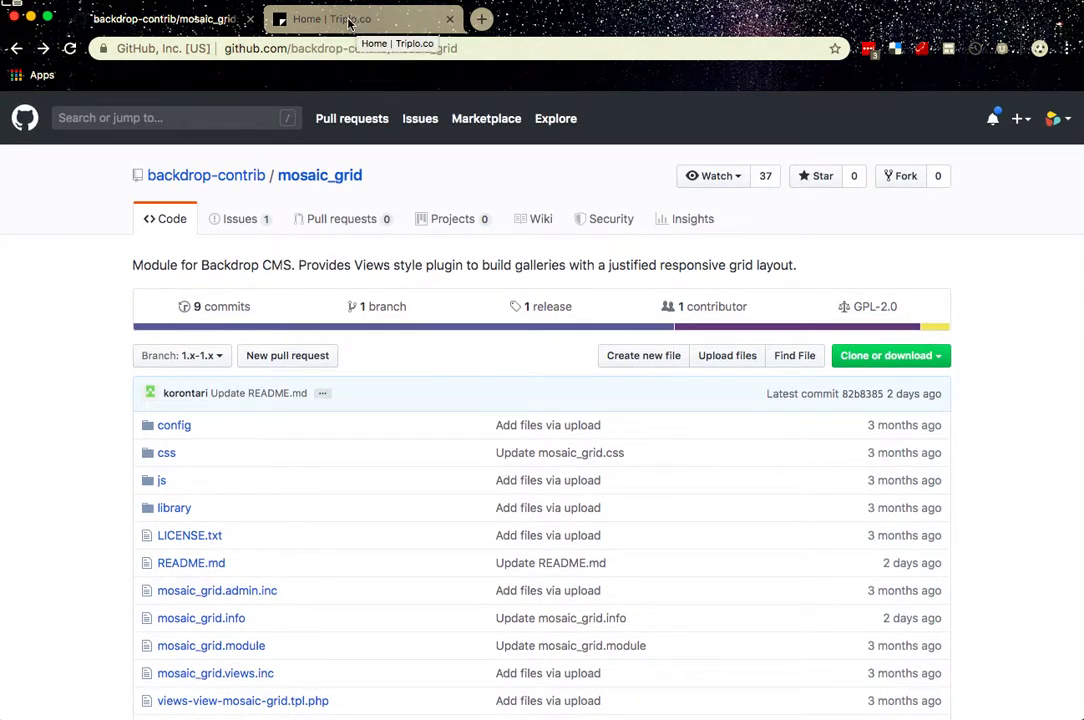
pyautogui.click(547, 308)
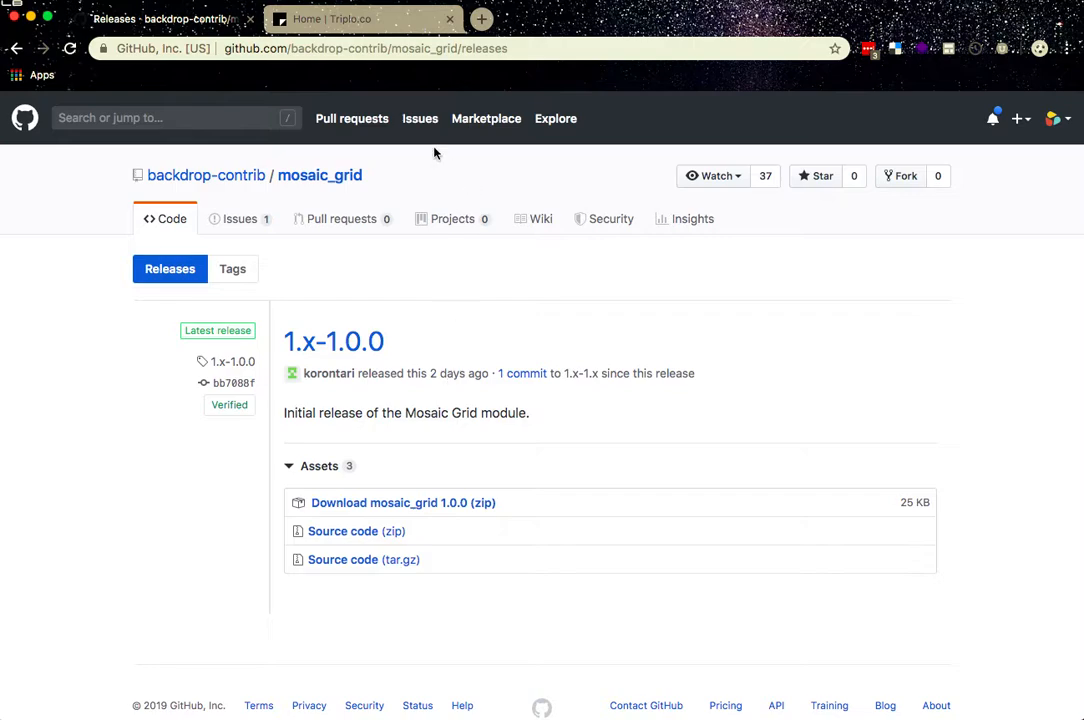
# On the Triplo.co site, filter the module list by "mos", enable the Mosaic Grid module and save the configuration.
pyautogui.click(327, 19)
pyautogui.moveTo(474, 103)
pyautogui.moveTo(535, 203)
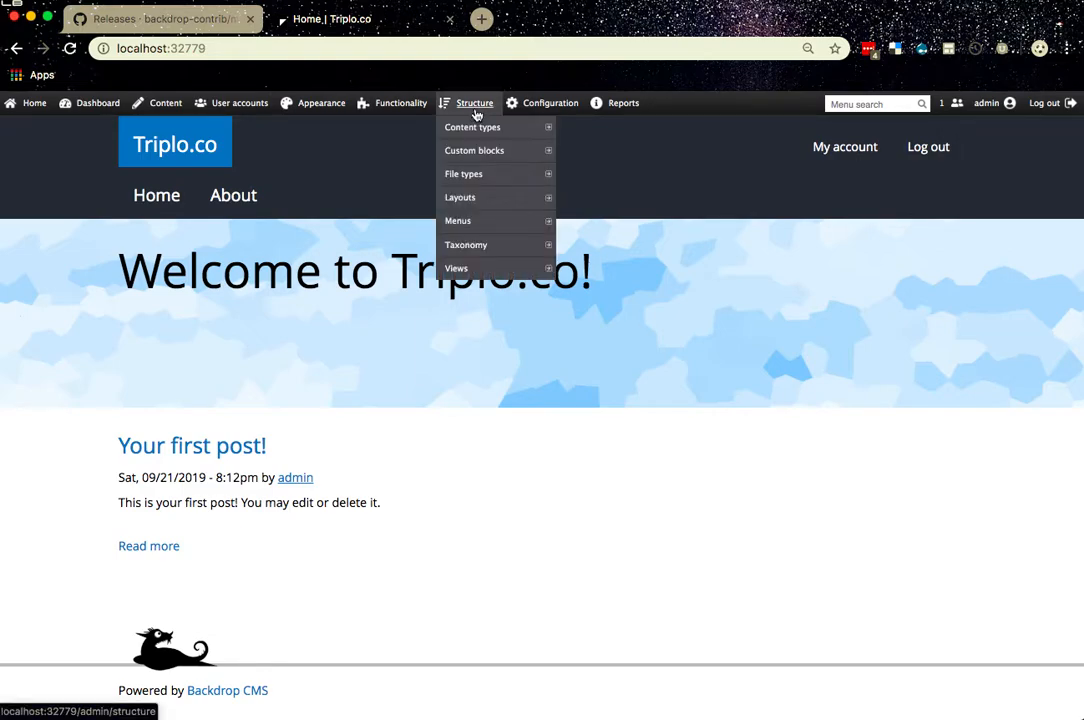
pyautogui.moveTo(405, 106)
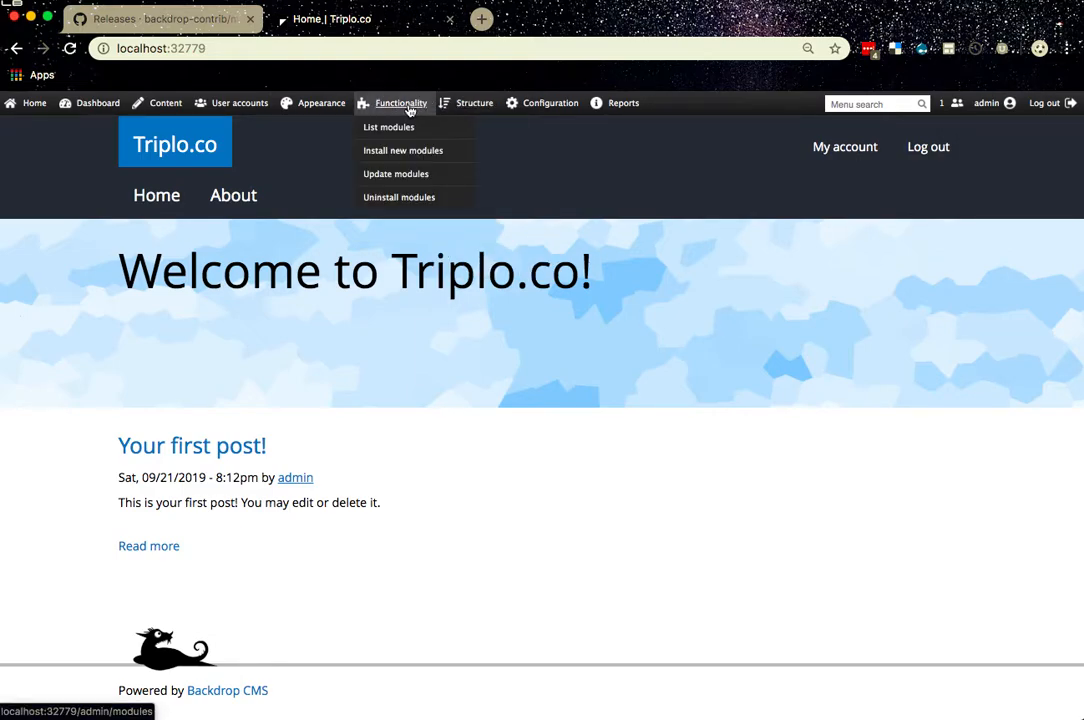
pyautogui.click(389, 129)
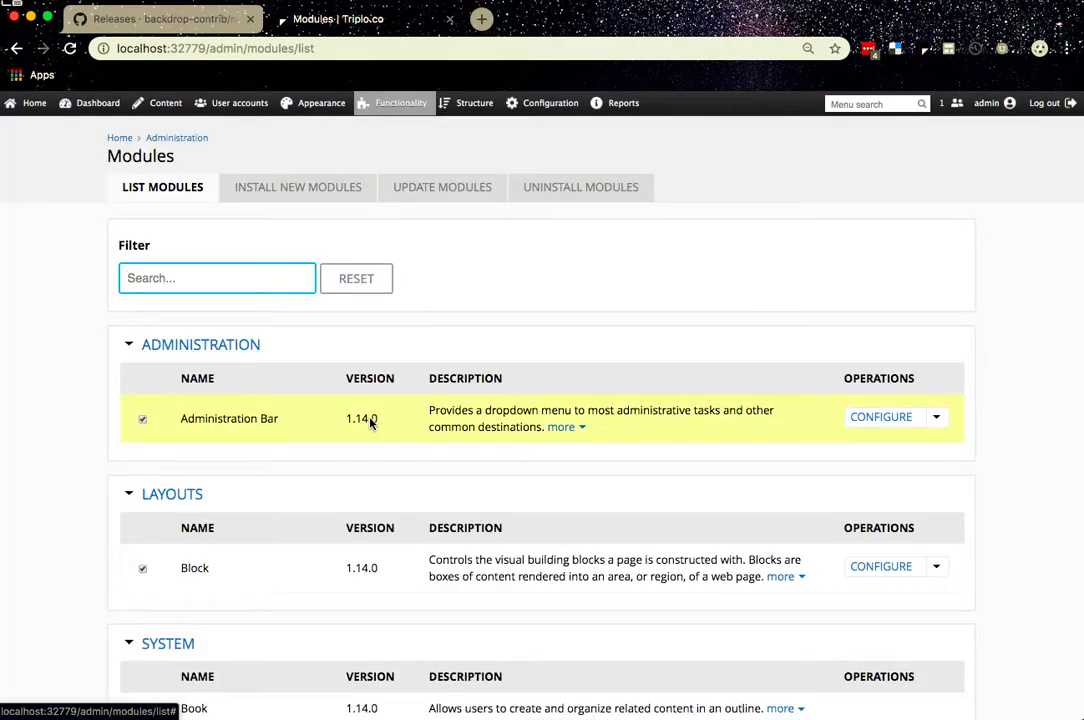
pyautogui.write('mos')
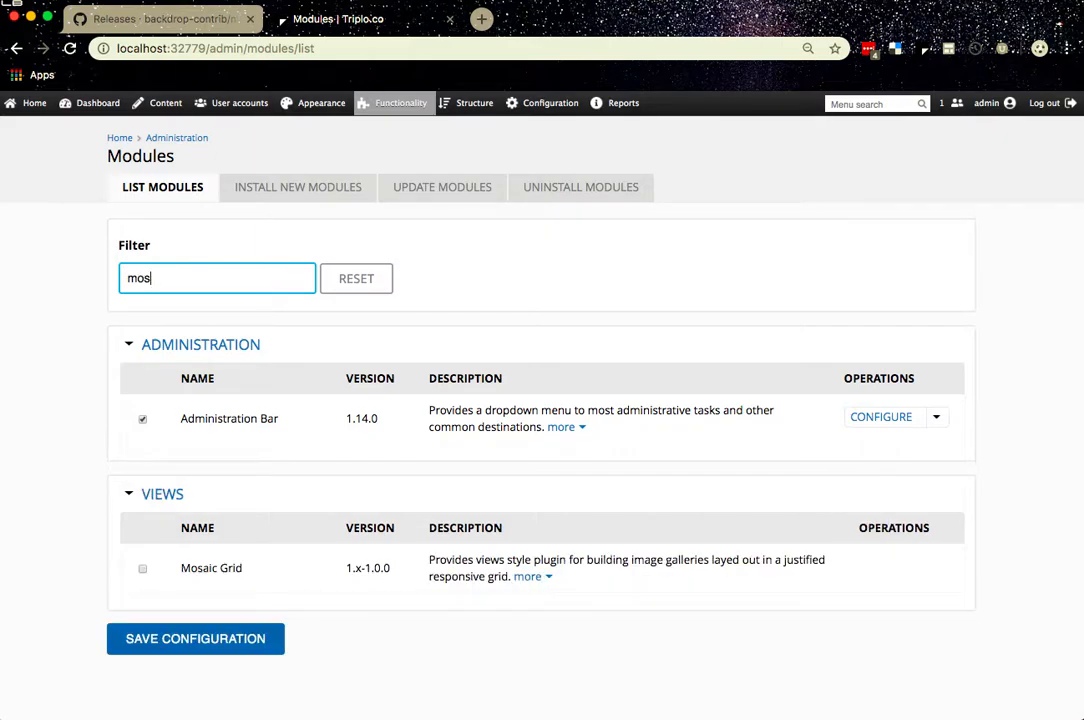
pyautogui.click(142, 568)
pyautogui.click(206, 646)
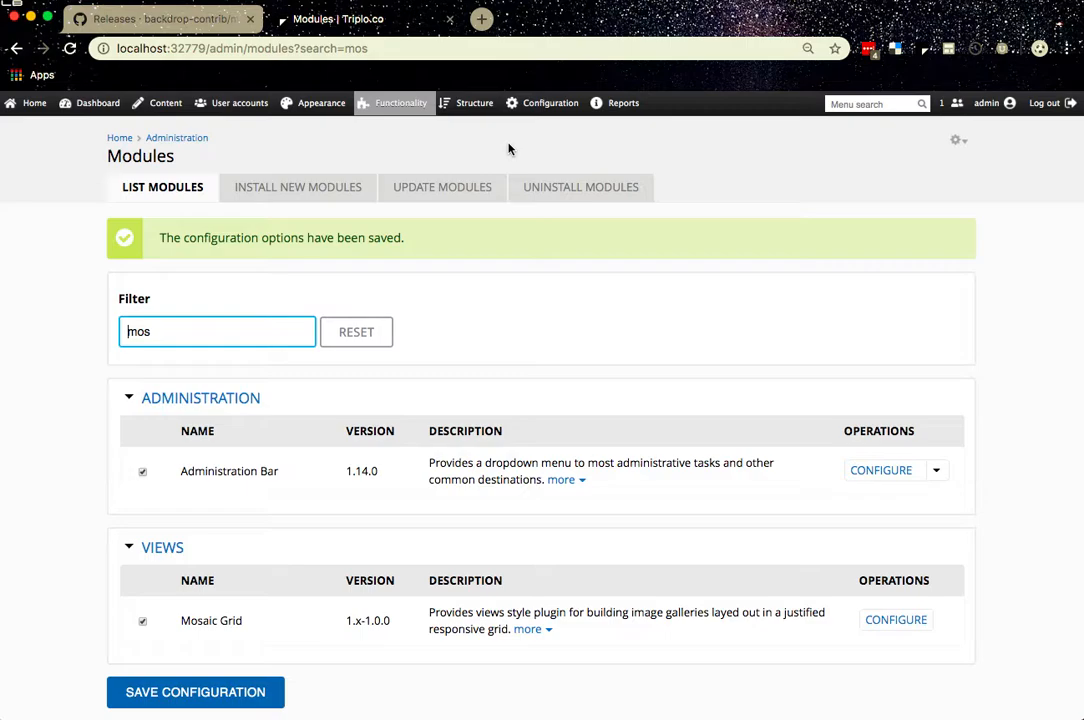
# Open the field management page of the Animals content type and examine its fields.
pyautogui.moveTo(470, 104)
pyautogui.moveTo(477, 127)
pyautogui.moveTo(599, 186)
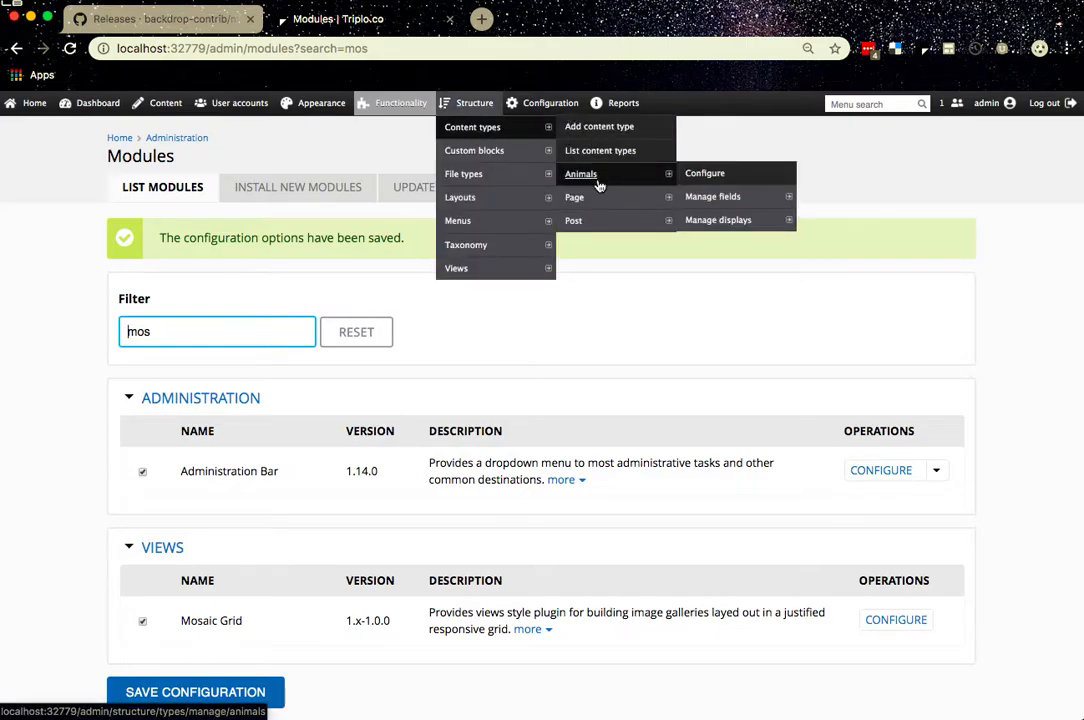
pyautogui.click(590, 178)
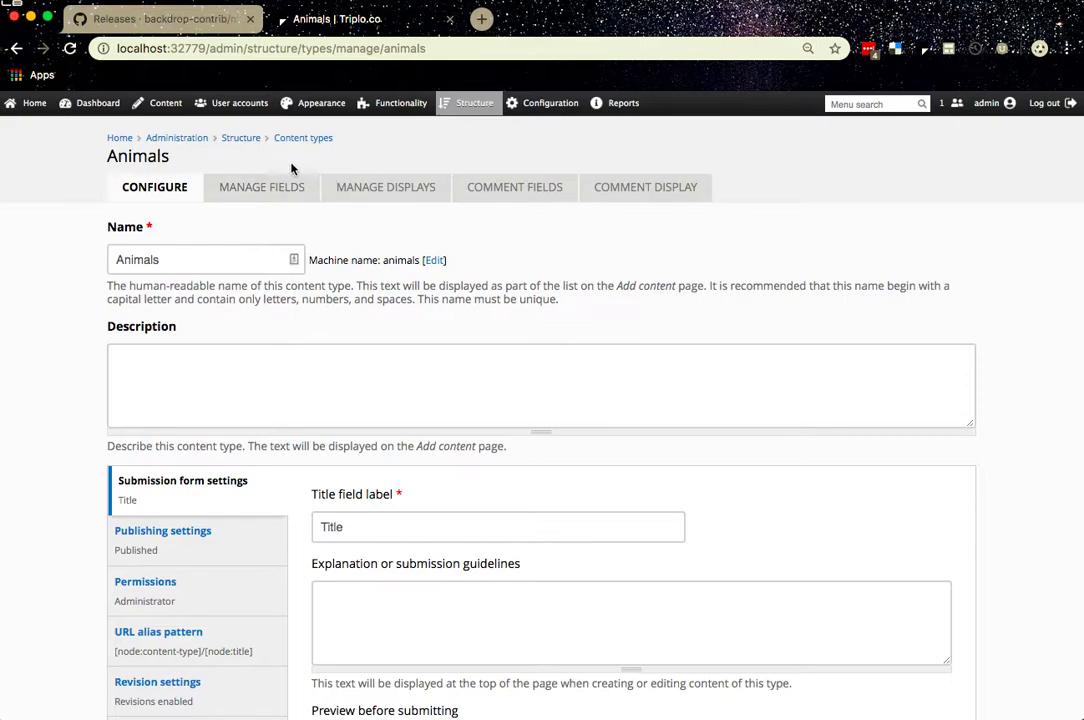
pyautogui.click(281, 188)
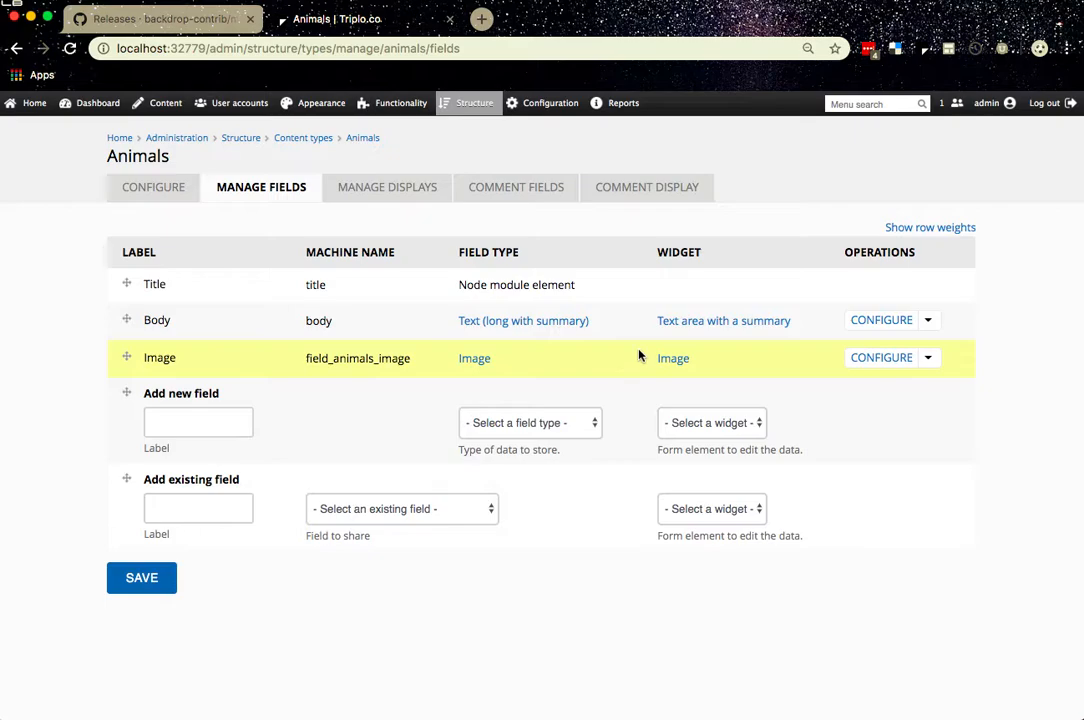
pyautogui.click(930, 360)
pyautogui.click(930, 360)
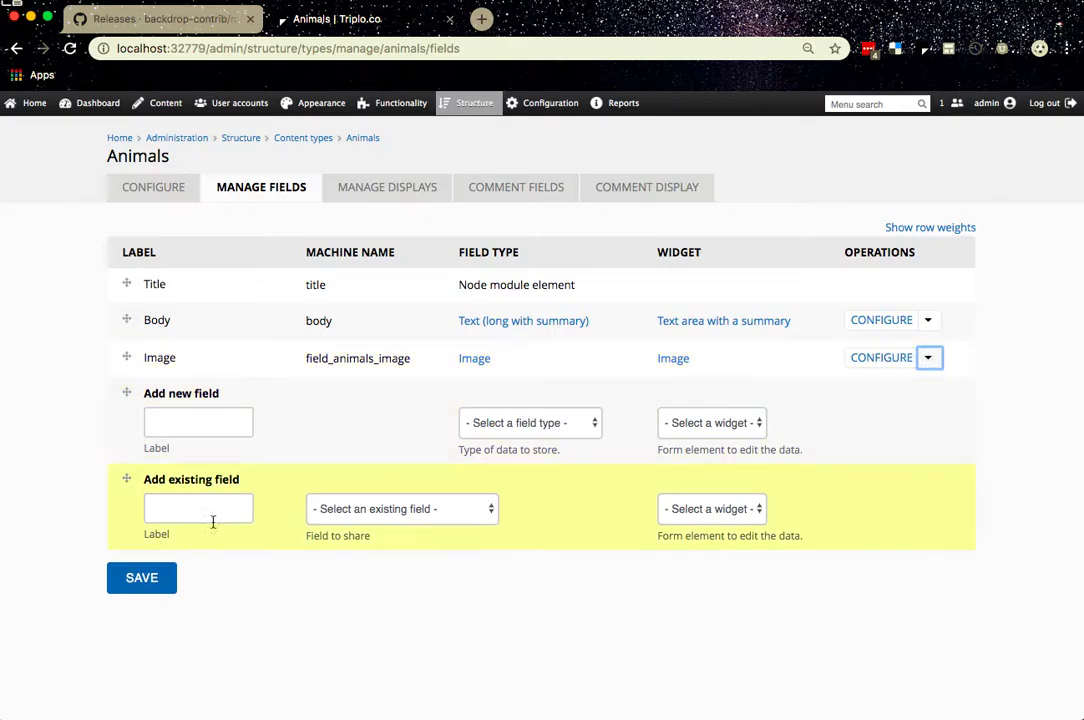
# Open the Animals type's Image field configuration and review its settings, including the Alt and Title field options.
pyautogui.click(883, 360)
pyautogui.scroll(-5, 478, 422)
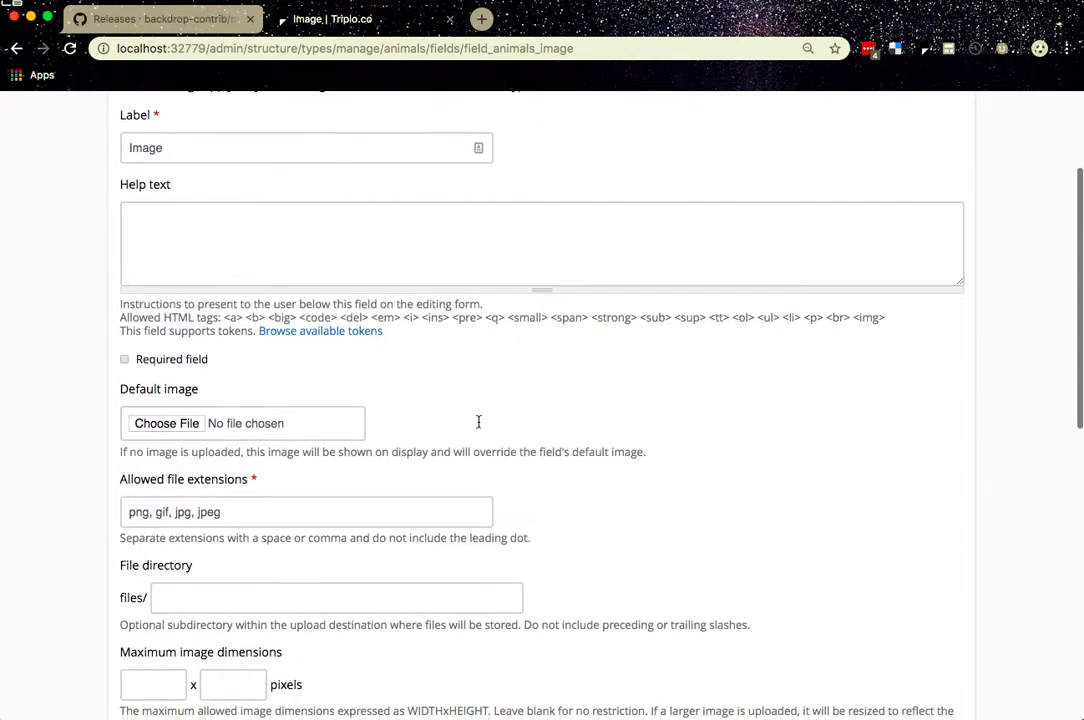
pyautogui.scroll(-8, 478, 422)
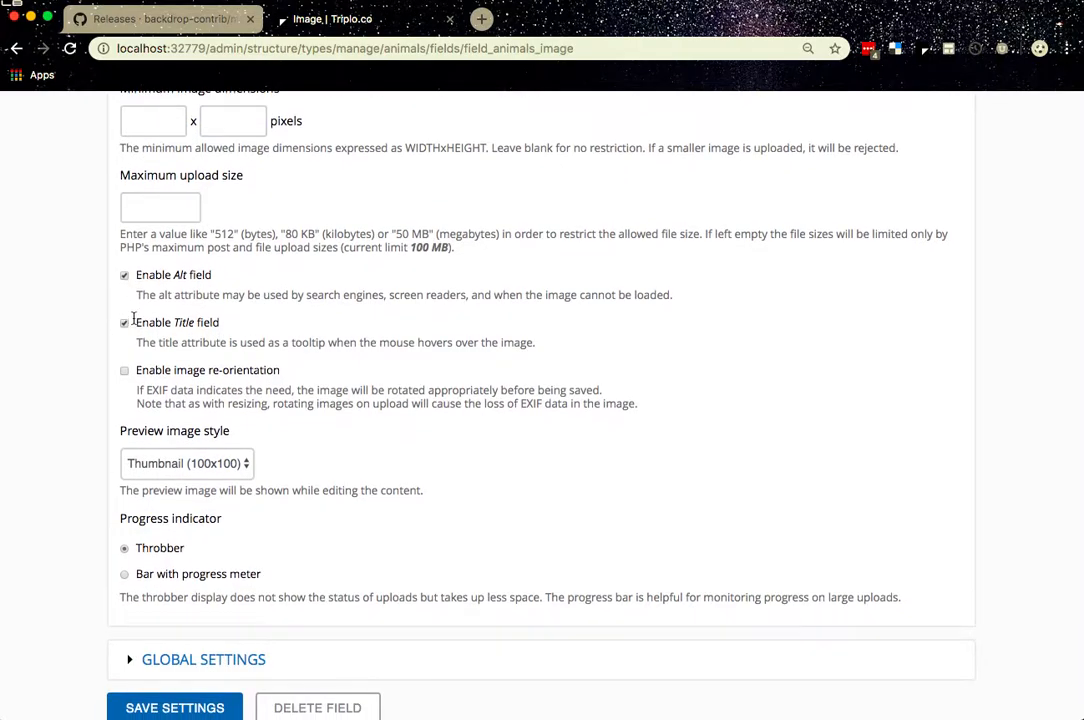
pyautogui.scroll(-1, 163, 443)
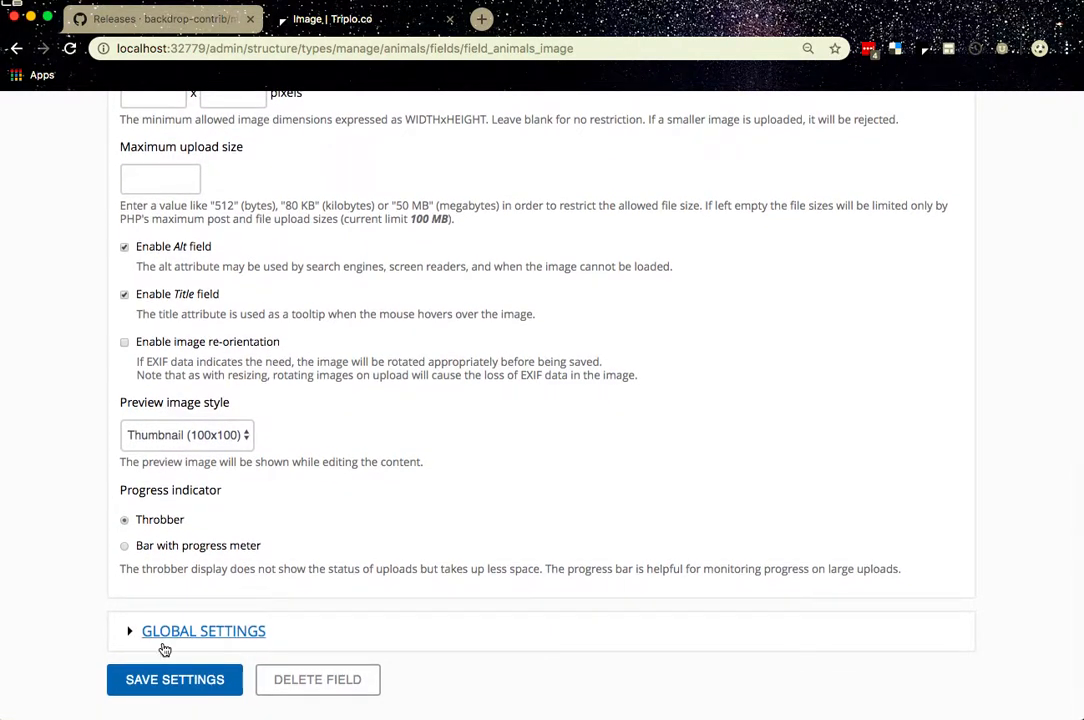
pyautogui.scroll(10, 128, 295)
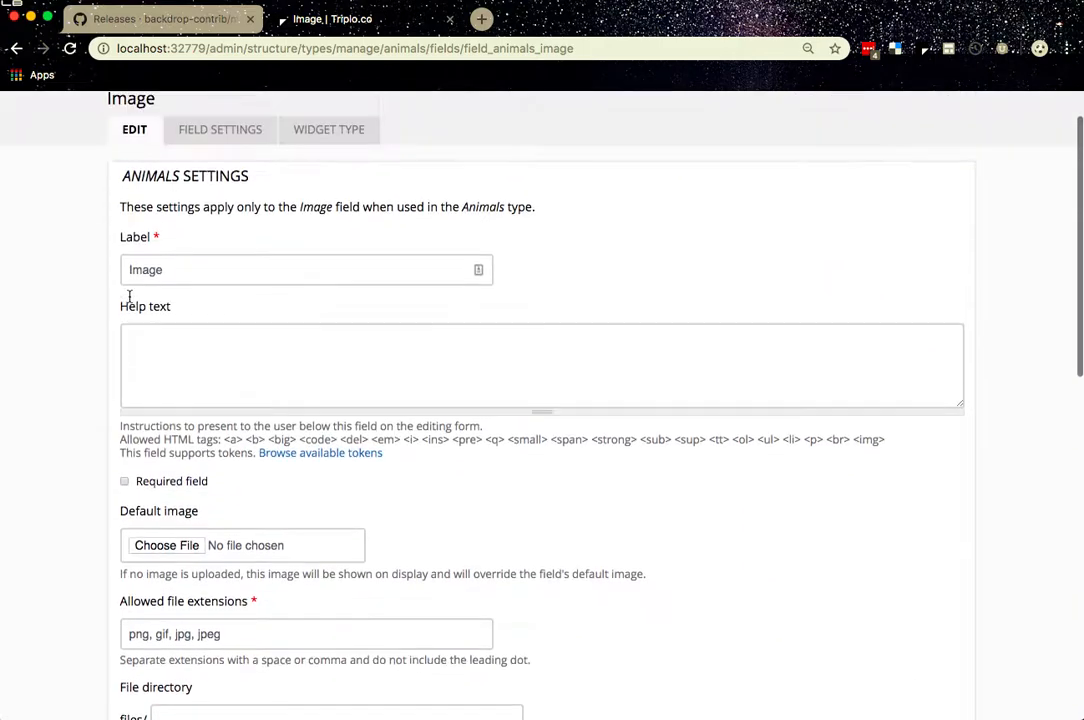
# Open the site's content list and view the Panda item's page.
pyautogui.click(171, 114)
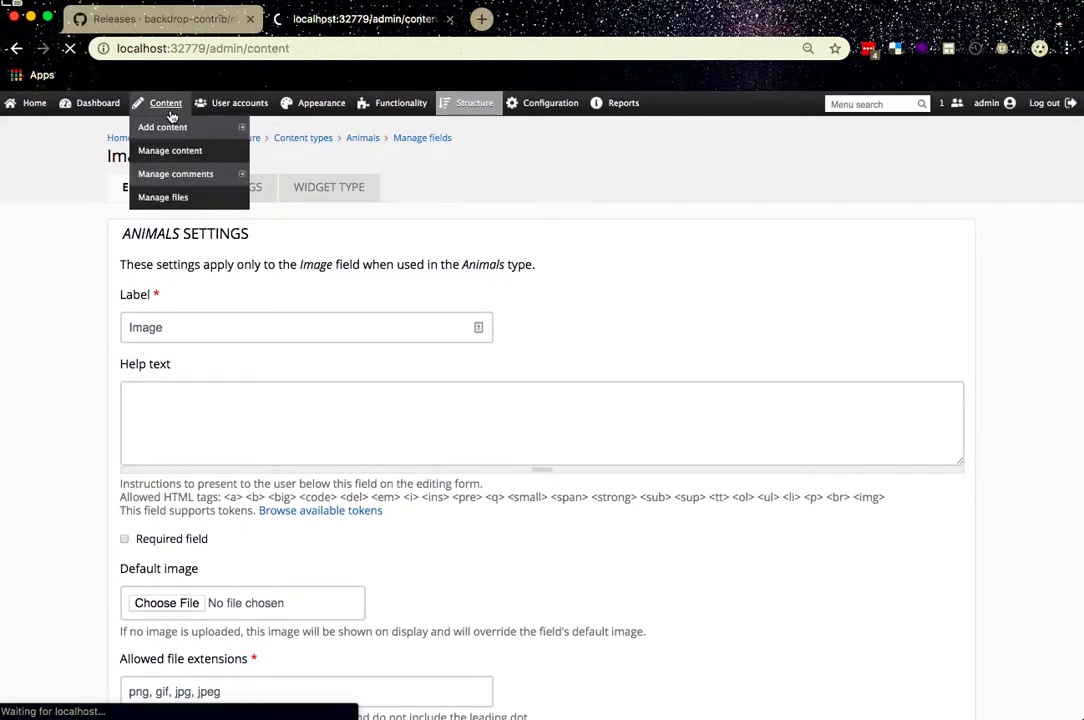
pyautogui.scroll(-2, 259, 423)
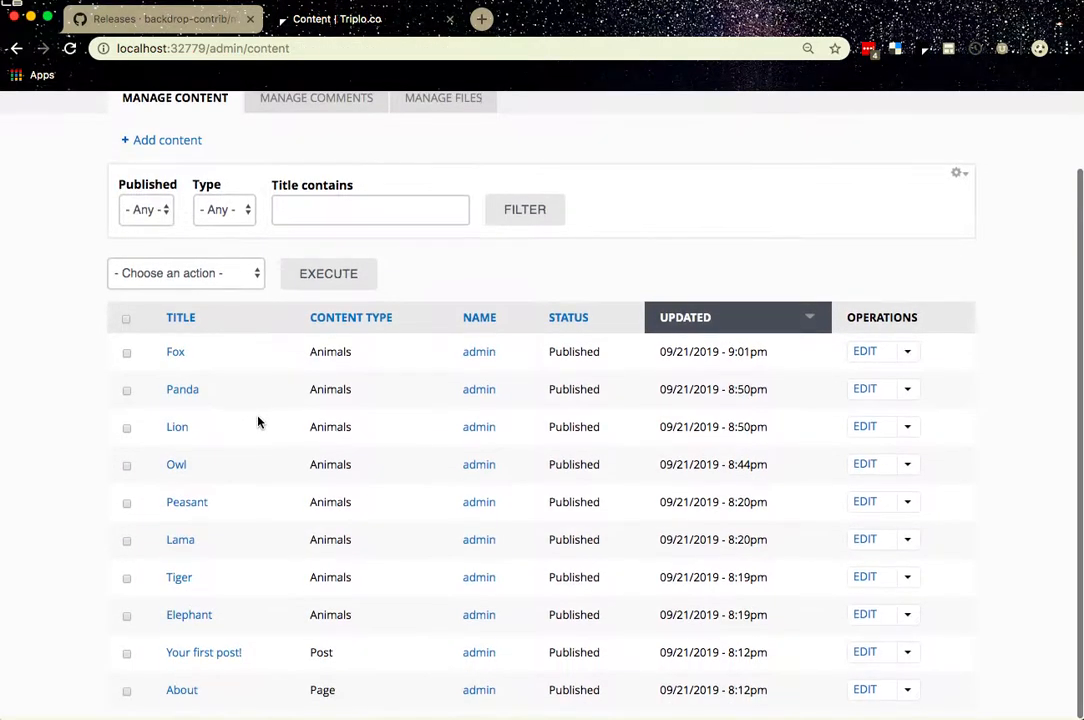
pyautogui.click(188, 395)
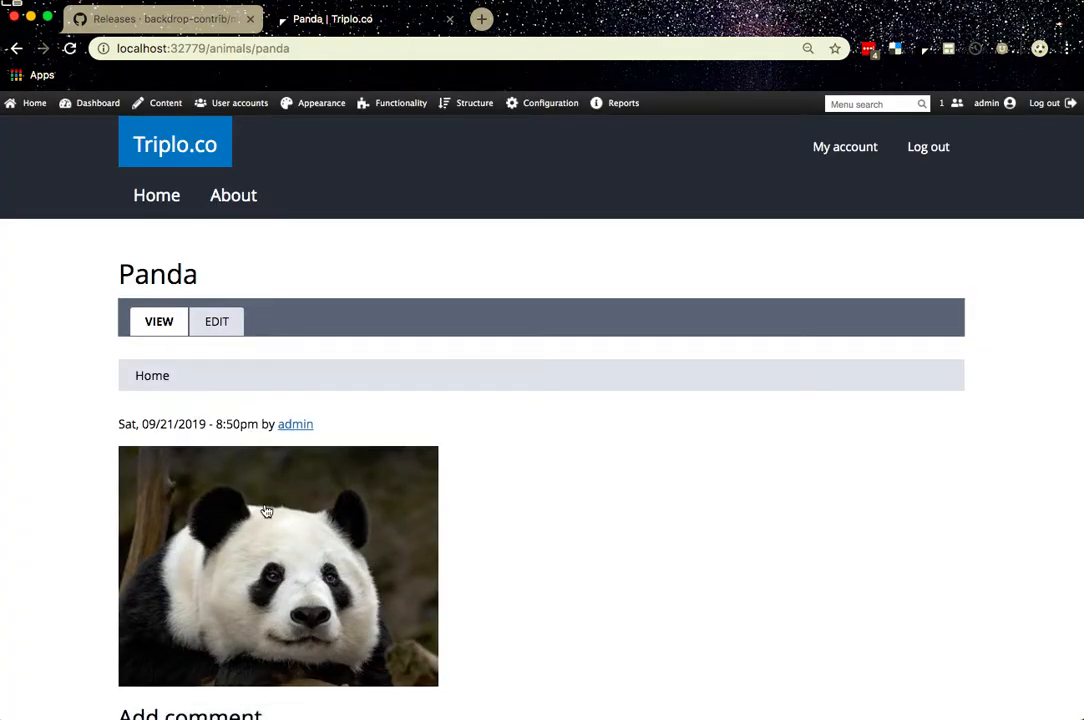
pyautogui.scroll(-5, 266, 508)
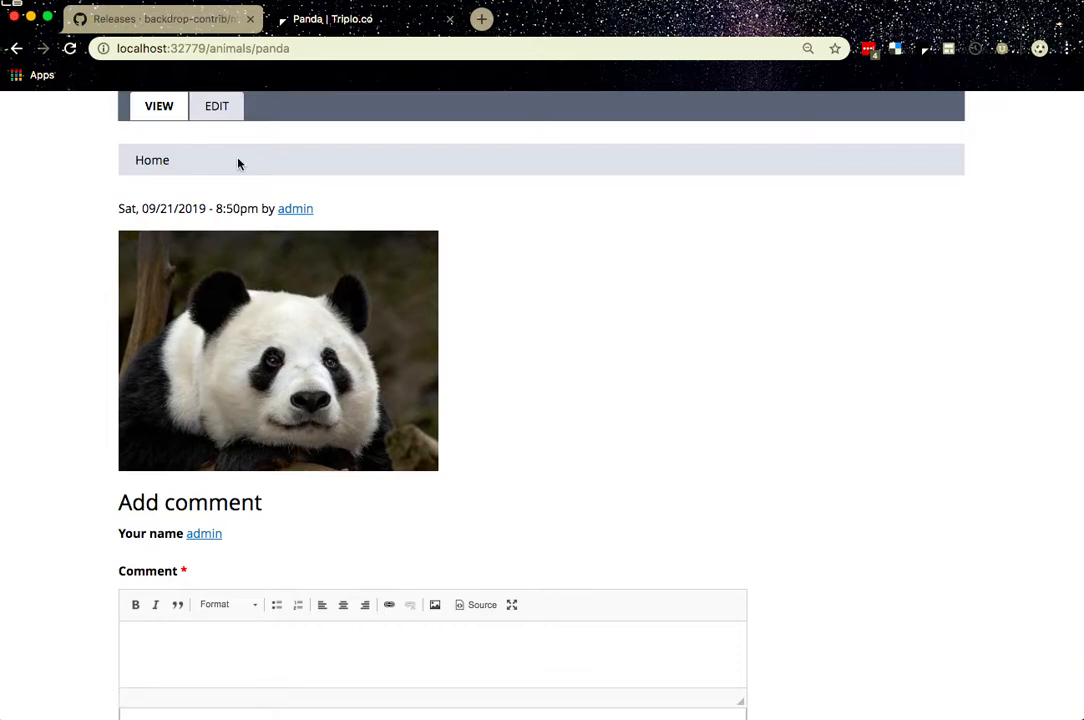
# Open the Panda item for editing, review its image's alternate text and title fields, and save the item.
pyautogui.click(224, 111)
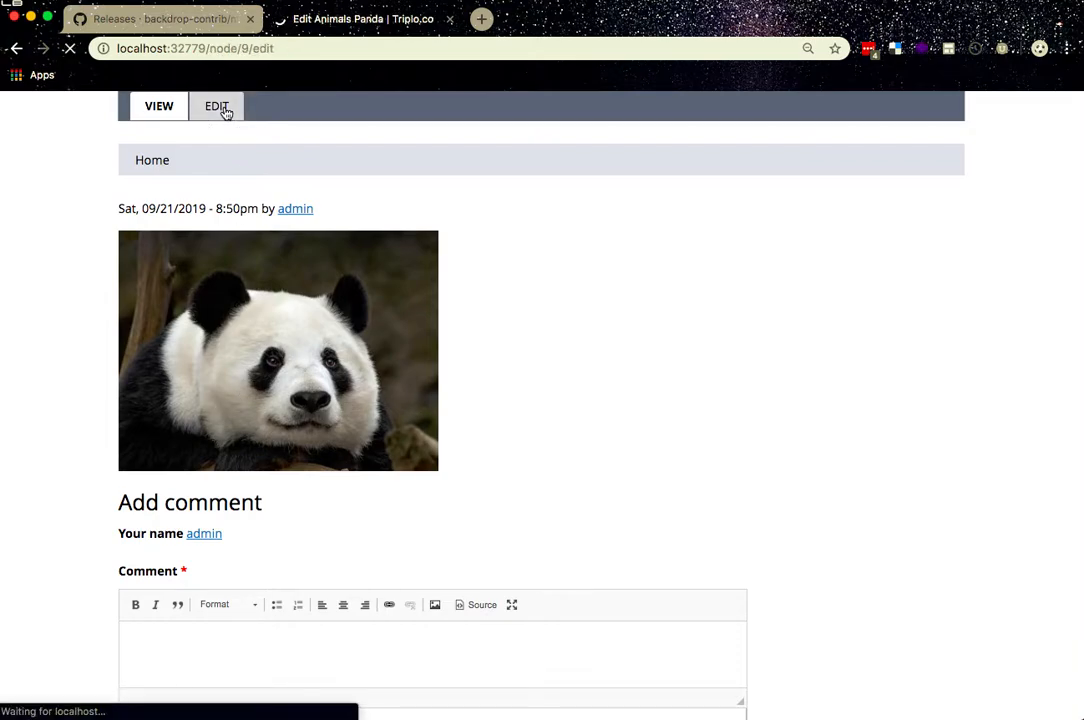
pyautogui.scroll(-5, 213, 358)
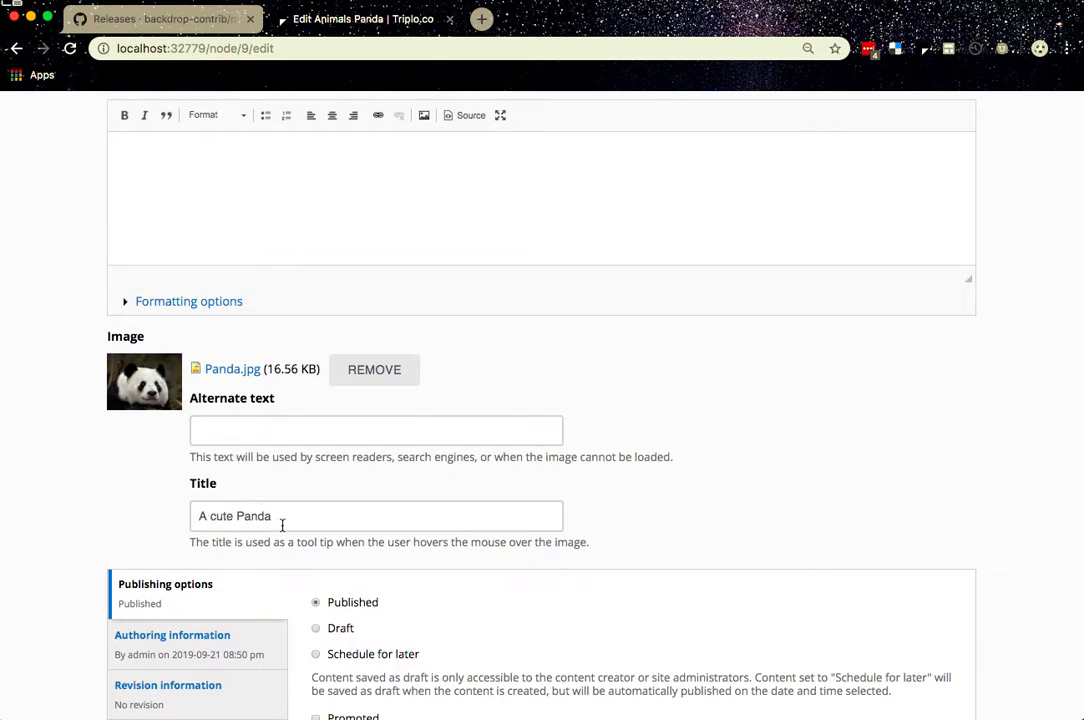
pyautogui.scroll(-2, 283, 527)
pyautogui.scroll(-2, 284, 530)
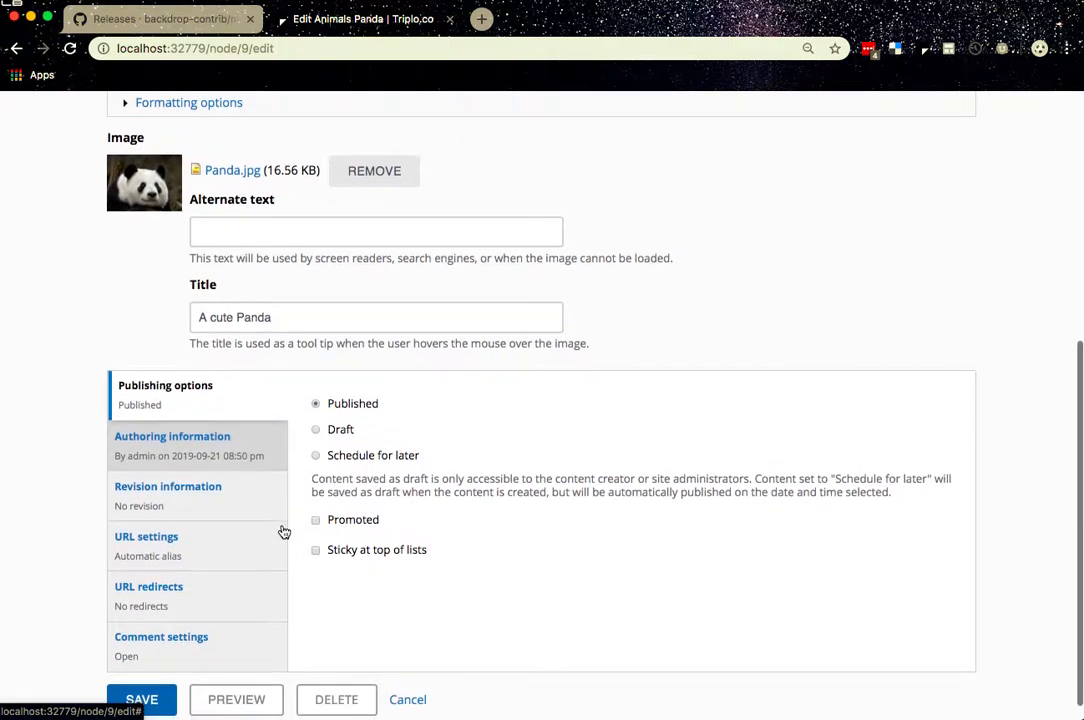
pyautogui.scroll(-1, 282, 532)
pyautogui.click(140, 679)
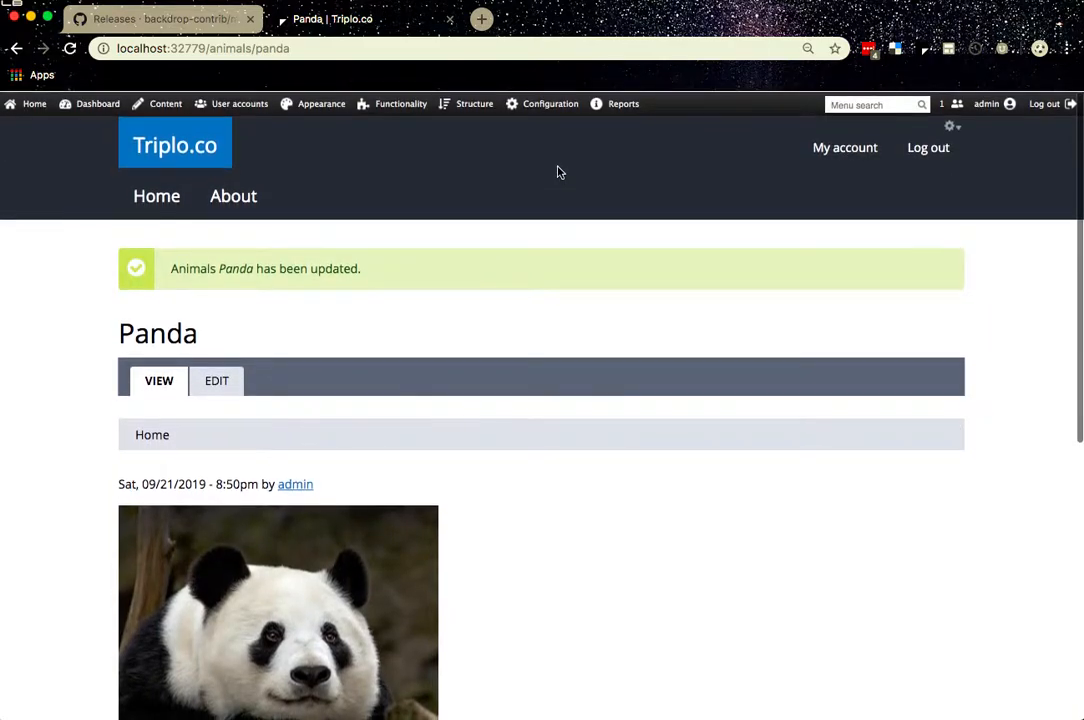
# Open the Mosaic Grid media configuration and set the Loader Style under Appearance to None.
pyautogui.moveTo(547, 104)
pyautogui.moveTo(538, 131)
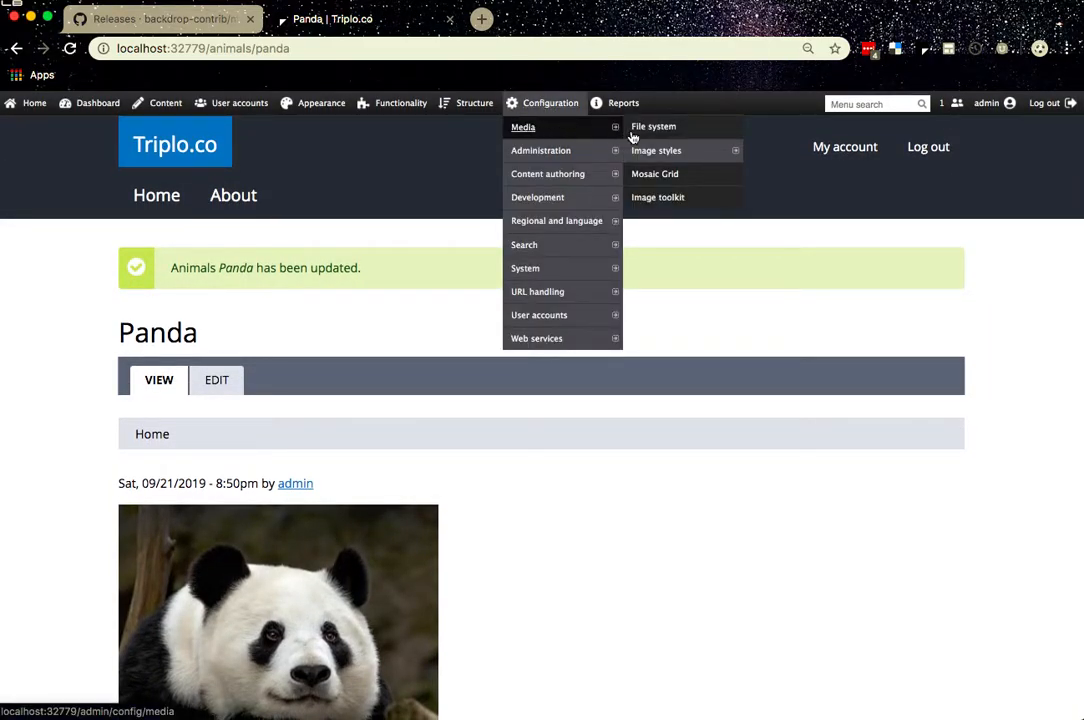
pyautogui.click(658, 176)
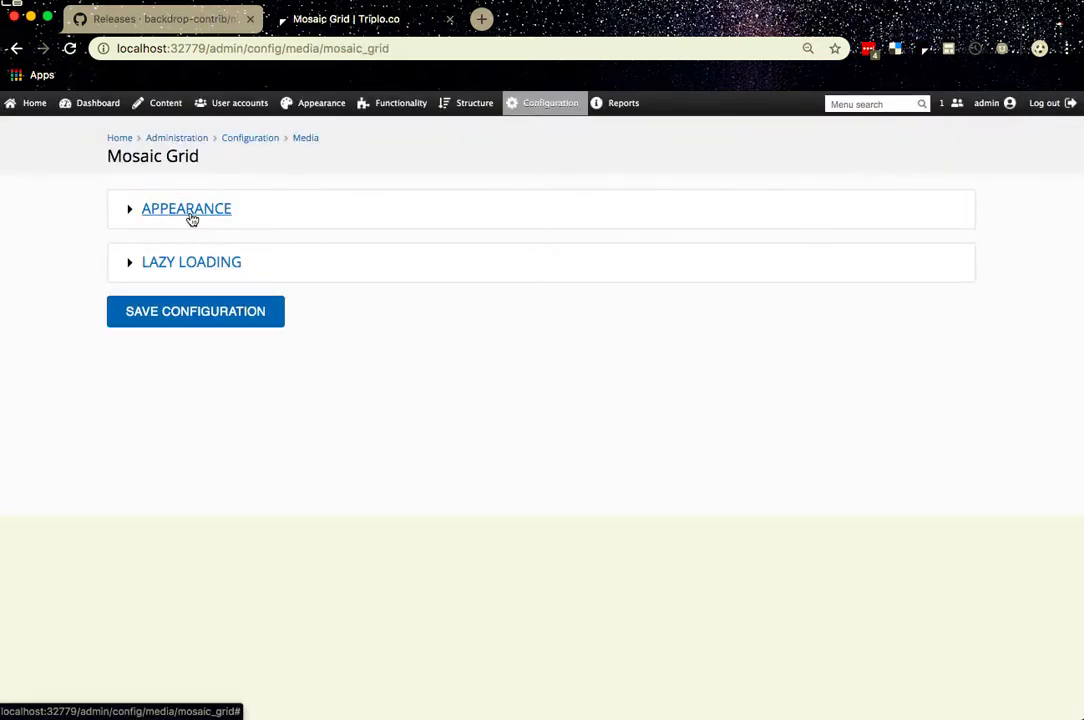
pyautogui.click(190, 211)
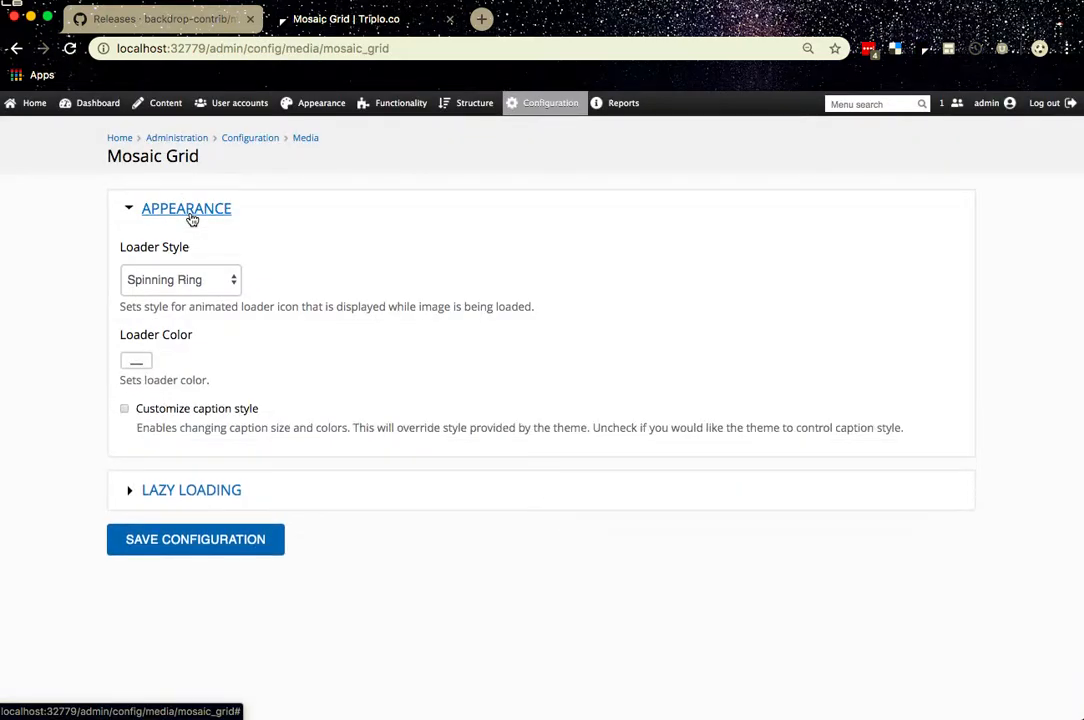
pyautogui.click(170, 282)
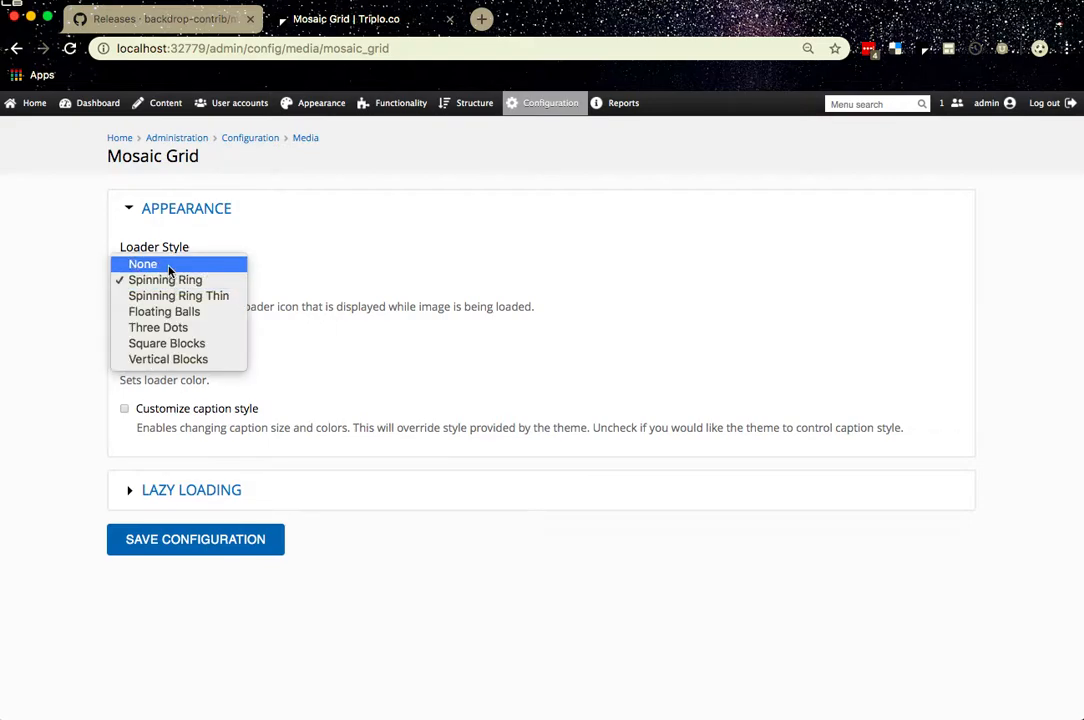
pyautogui.click(169, 266)
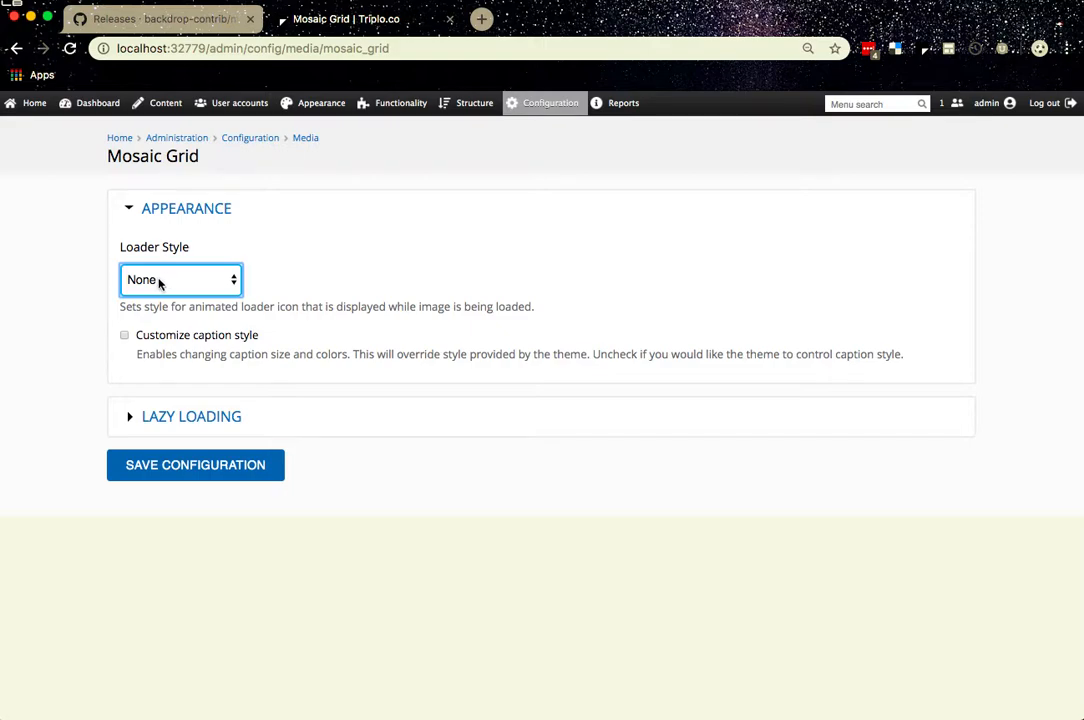
# Set the Loader Style to Spinning Ring and expand the Lazy Loading section to review its options.
pyautogui.click(165, 280)
pyautogui.click(165, 295)
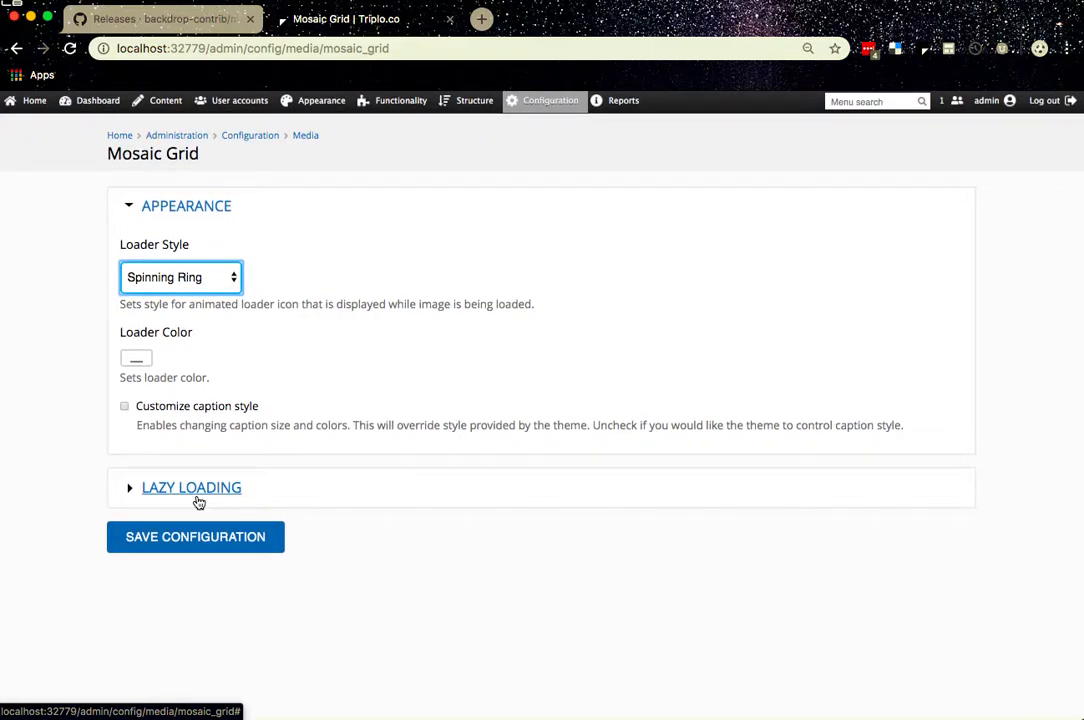
pyautogui.click(200, 495)
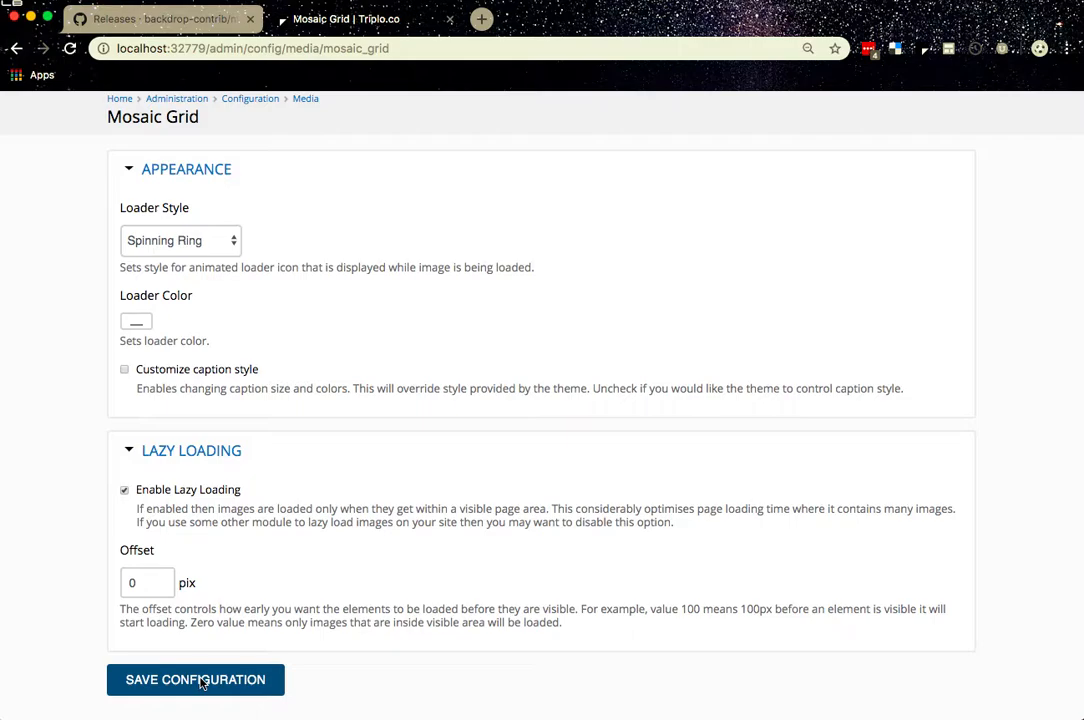
pyautogui.scroll(-1, 202, 684)
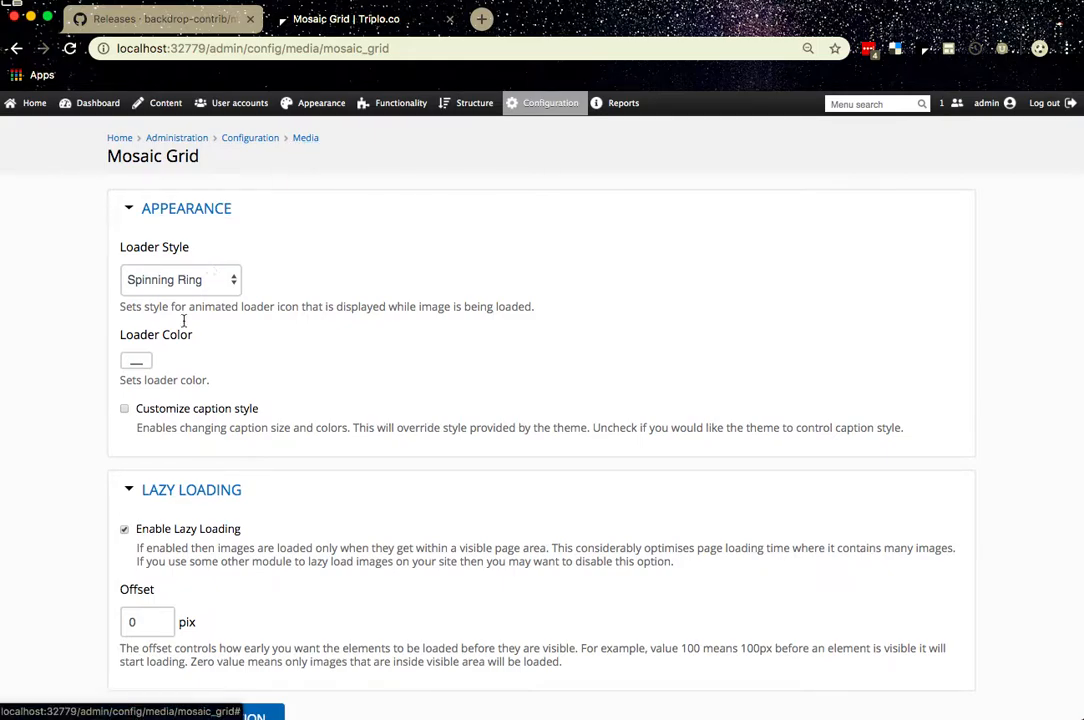
pyautogui.scroll(-1, 147, 561)
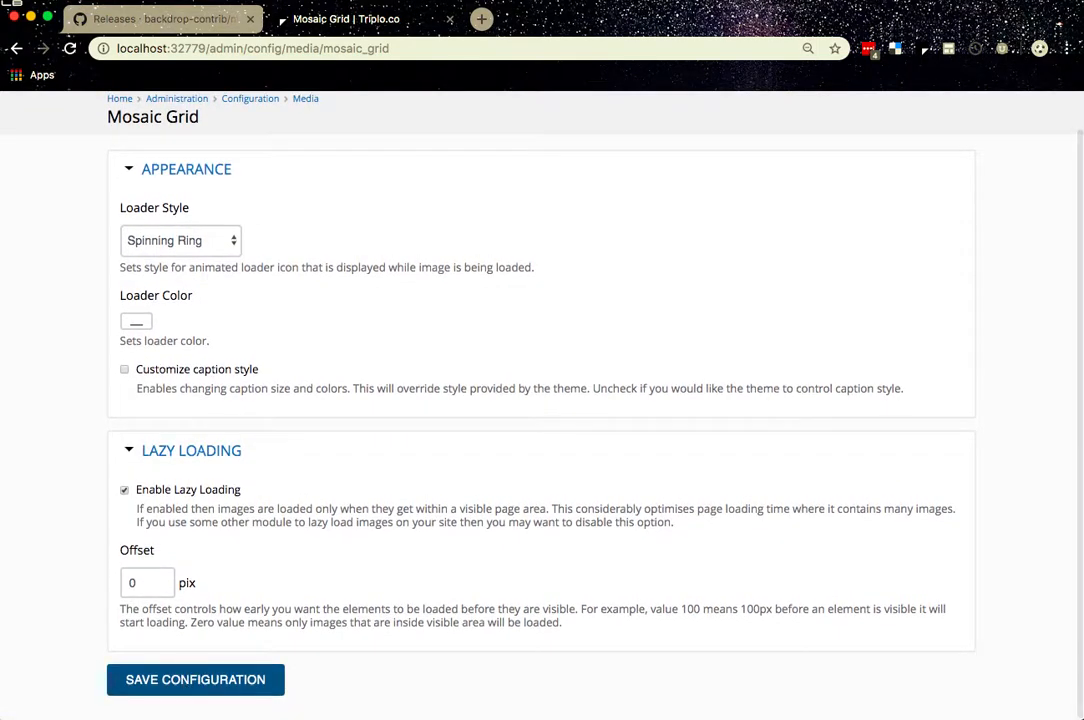
pyautogui.scroll(1, 171, 610)
pyautogui.scroll(-1, 253, 395)
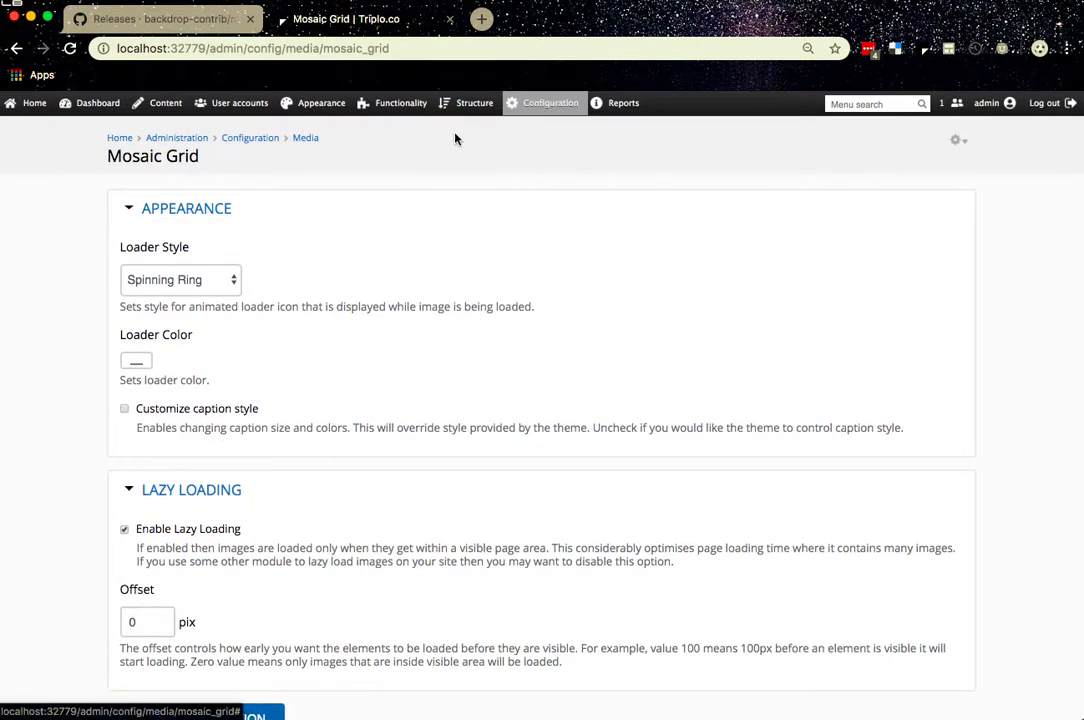
# Open the site's Views list and start a new view named Animals.
pyautogui.moveTo(460, 104)
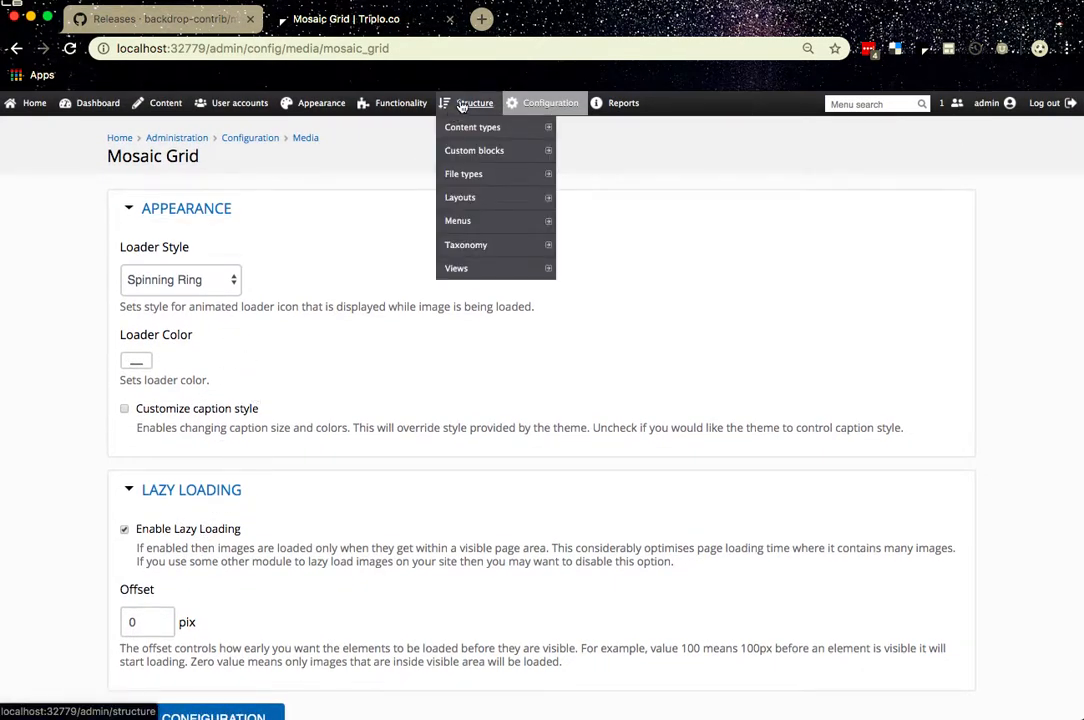
pyautogui.click(458, 268)
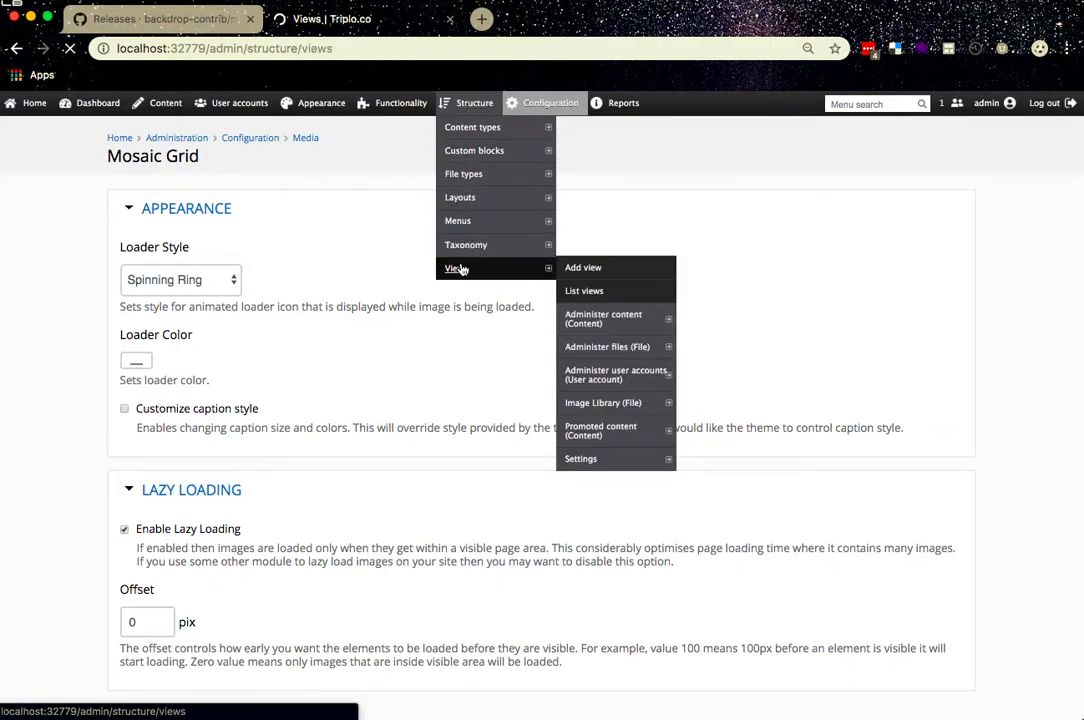
pyautogui.click(167, 234)
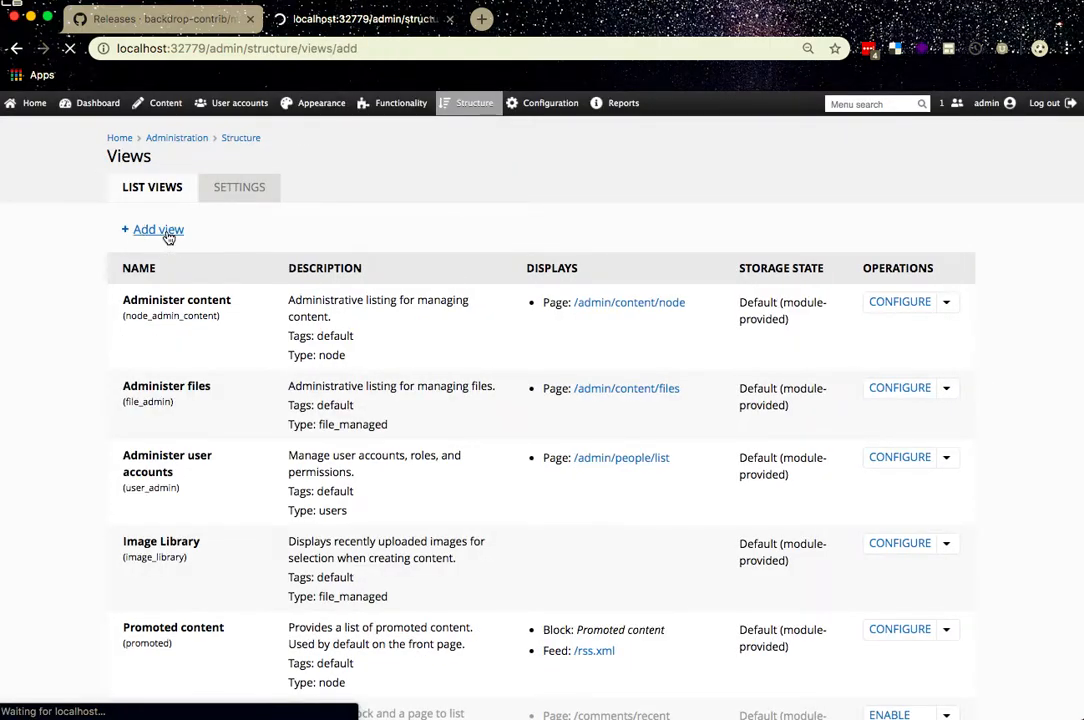
pyautogui.click(167, 260)
pyautogui.write('Ani')
pyautogui.write('mca')
pyautogui.write('als')
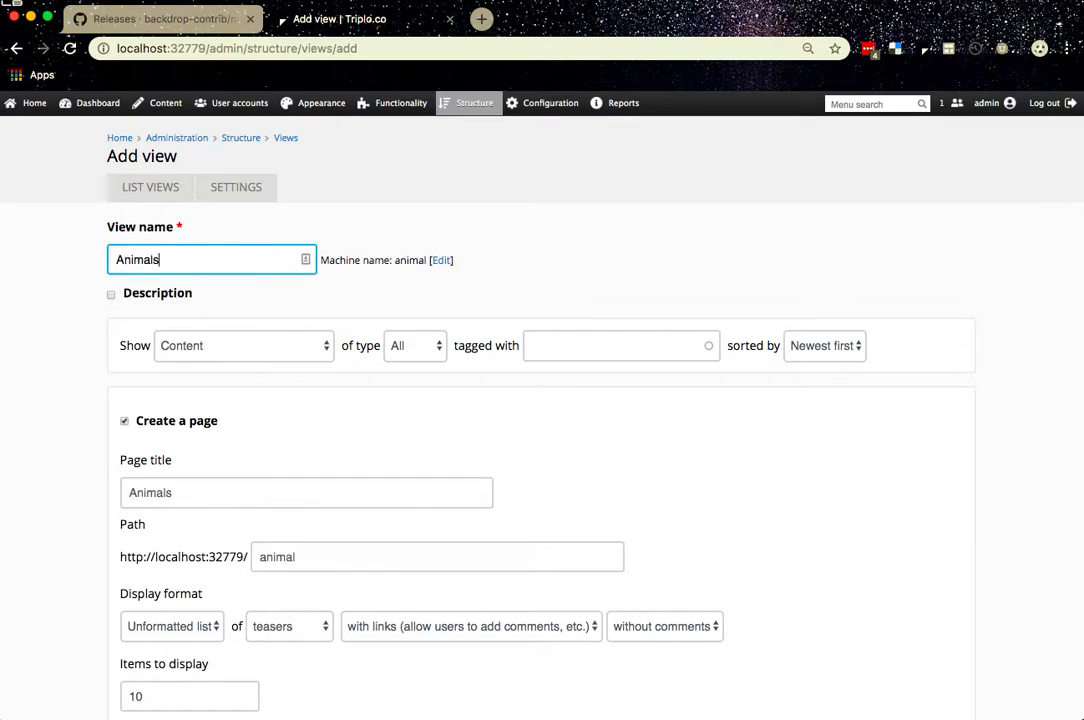
# Make the new view show Content of type Animals.
pyautogui.click(211, 376)
pyautogui.click(214, 348)
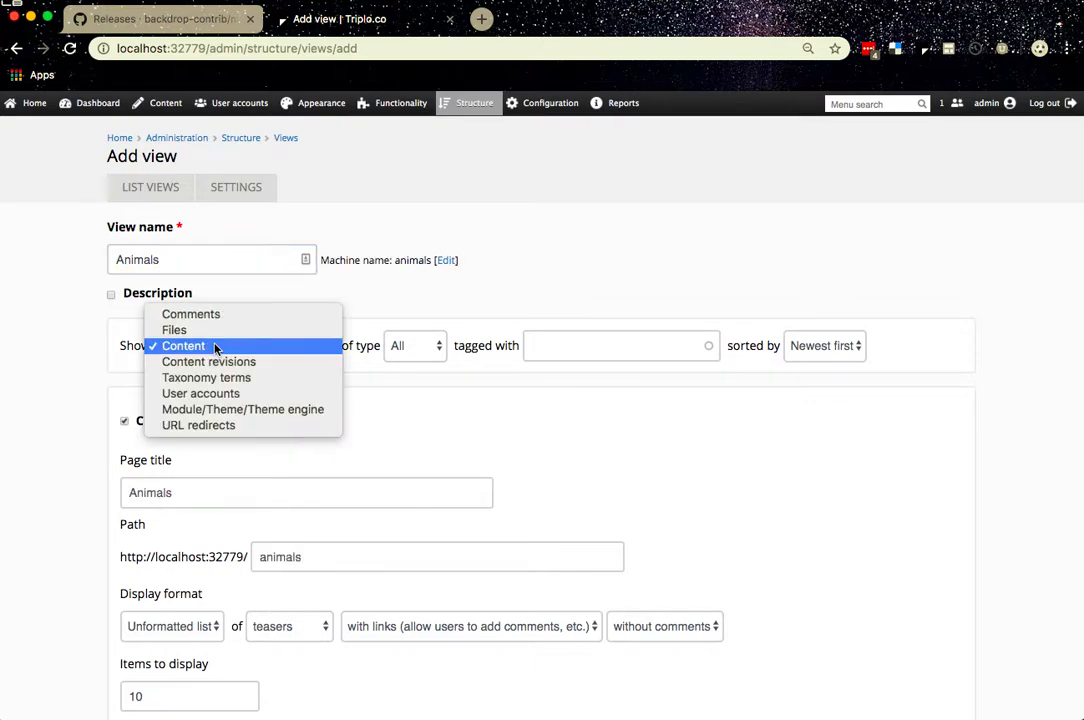
pyautogui.click(214, 347)
pyautogui.click(436, 346)
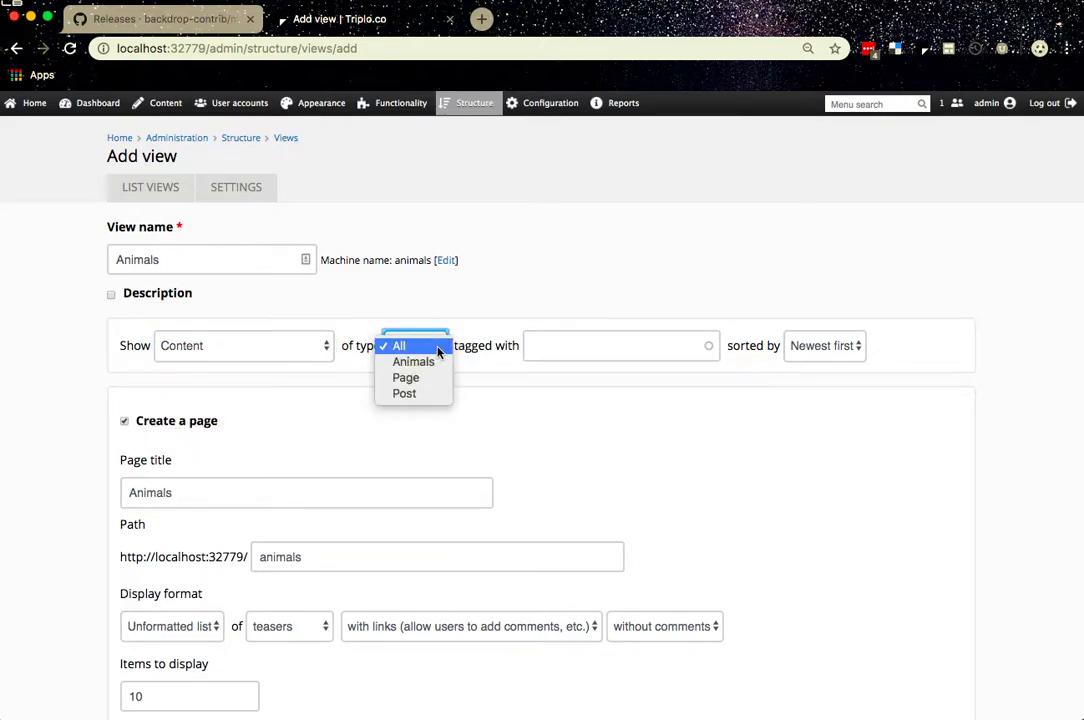
pyautogui.click(432, 365)
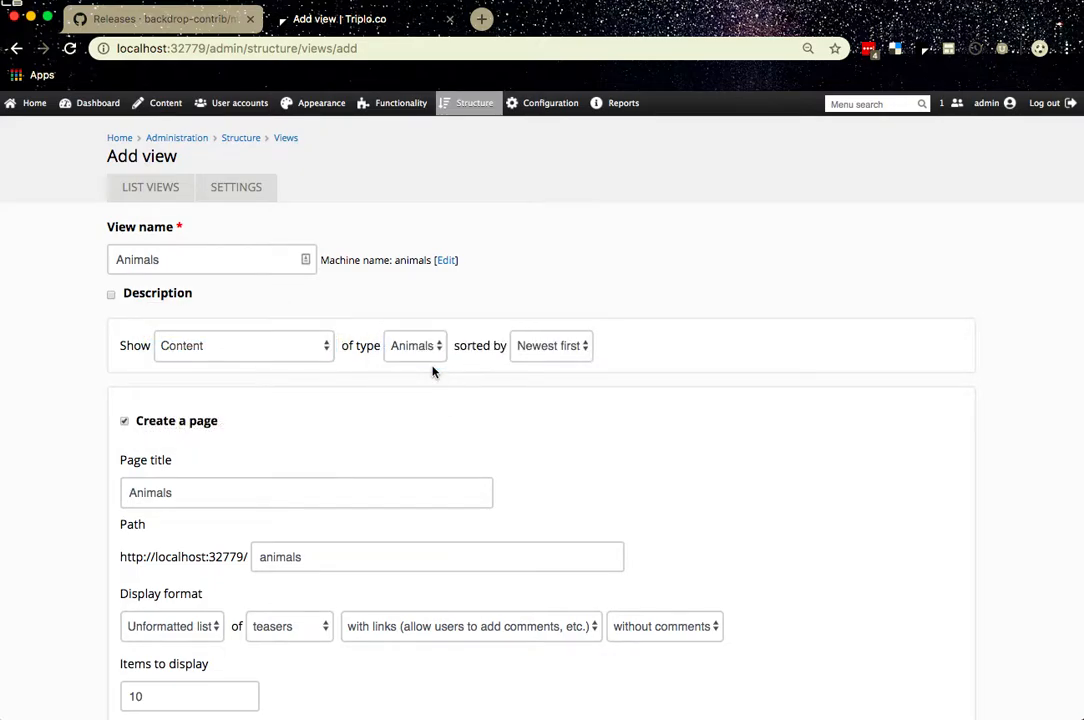
# Set the page's display format to Mosaic Grid, disable its pager, and continue to the view's full configuration.
pyautogui.scroll(-5, 427, 389)
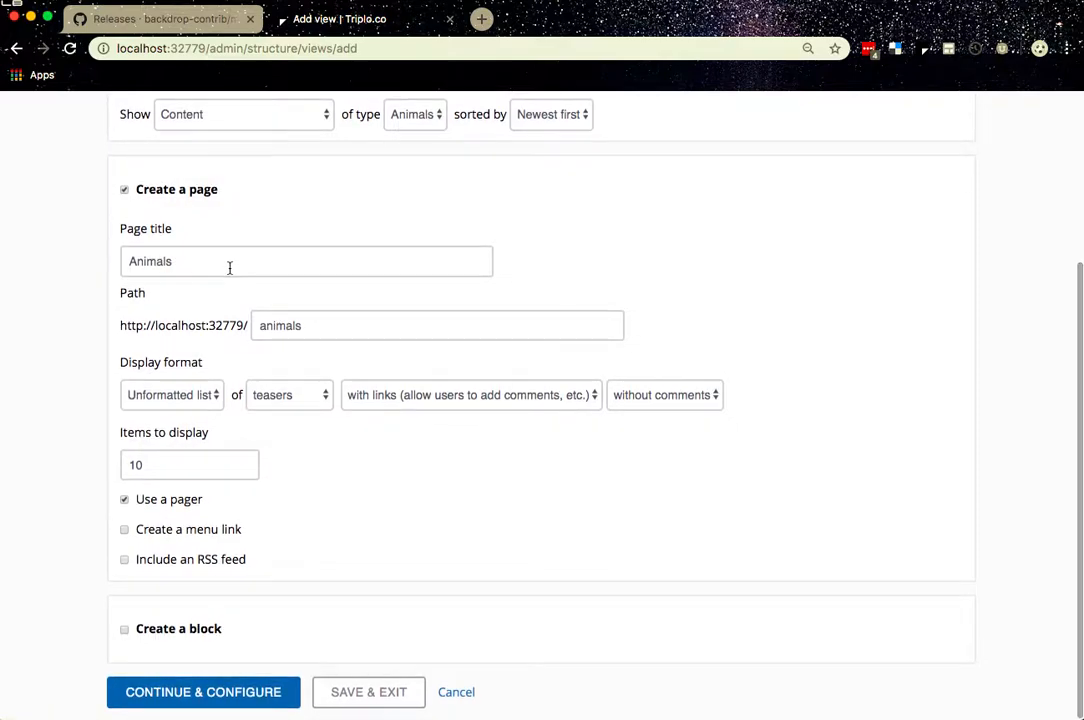
pyautogui.click(220, 396)
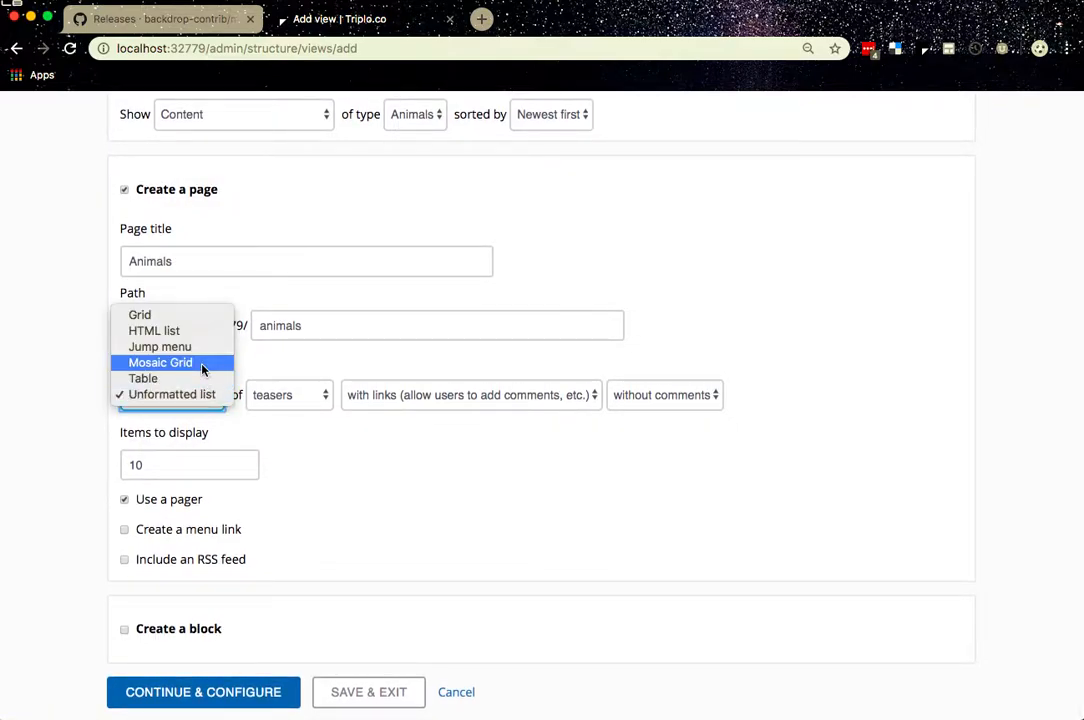
pyautogui.click(203, 366)
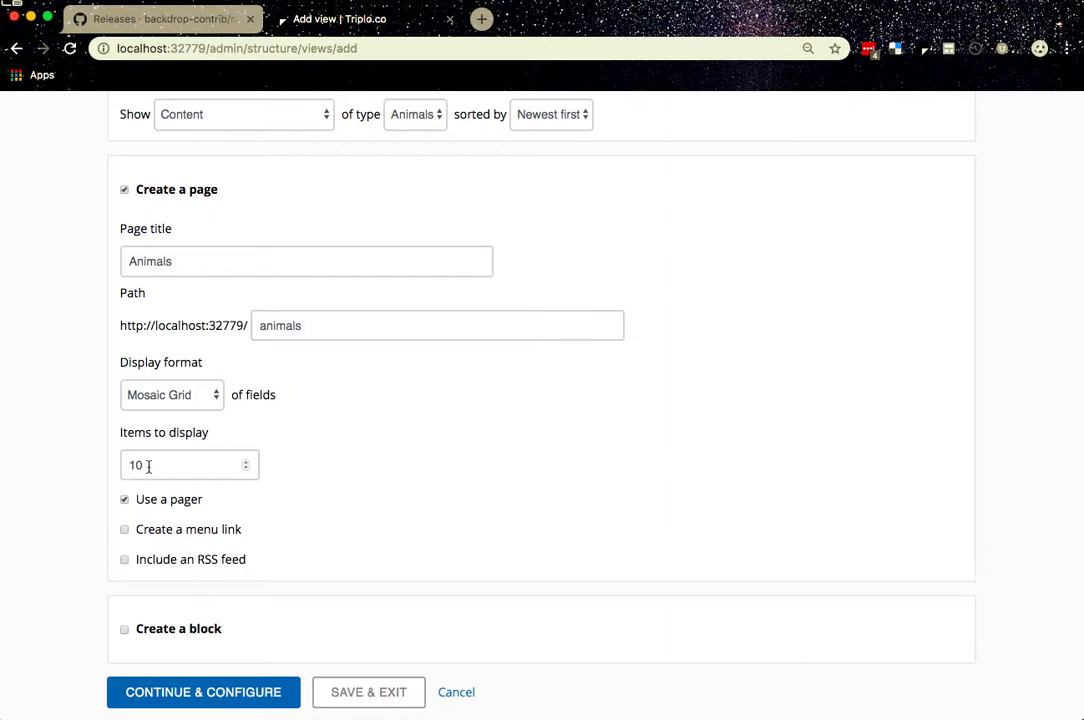
pyautogui.click(124, 500)
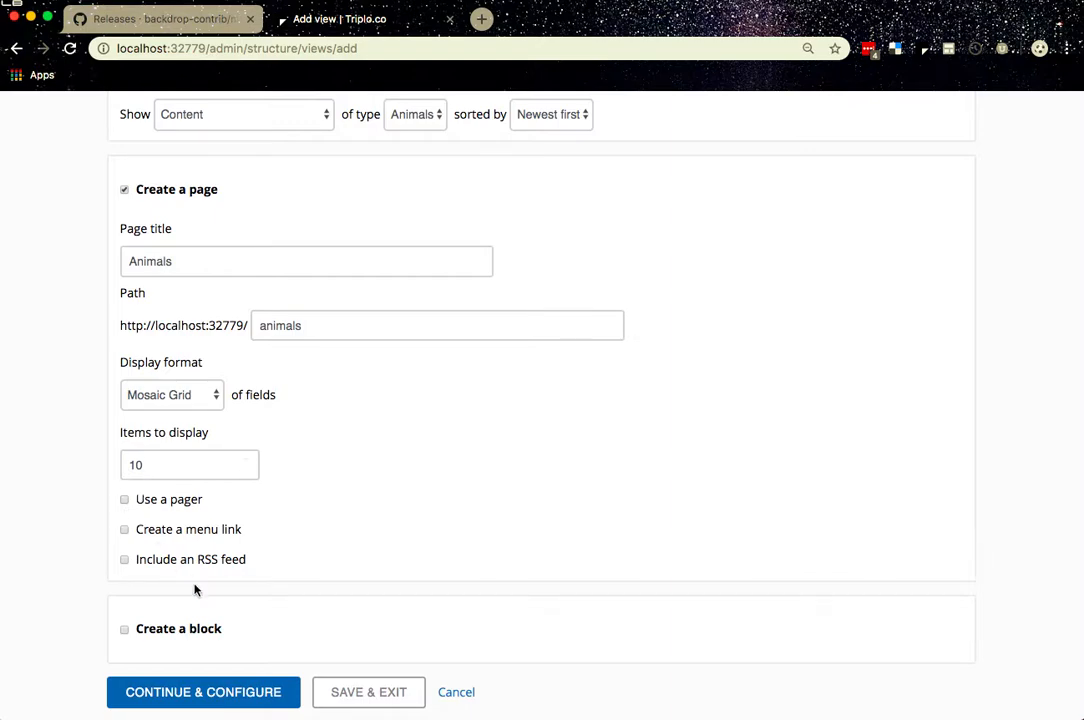
pyautogui.click(205, 689)
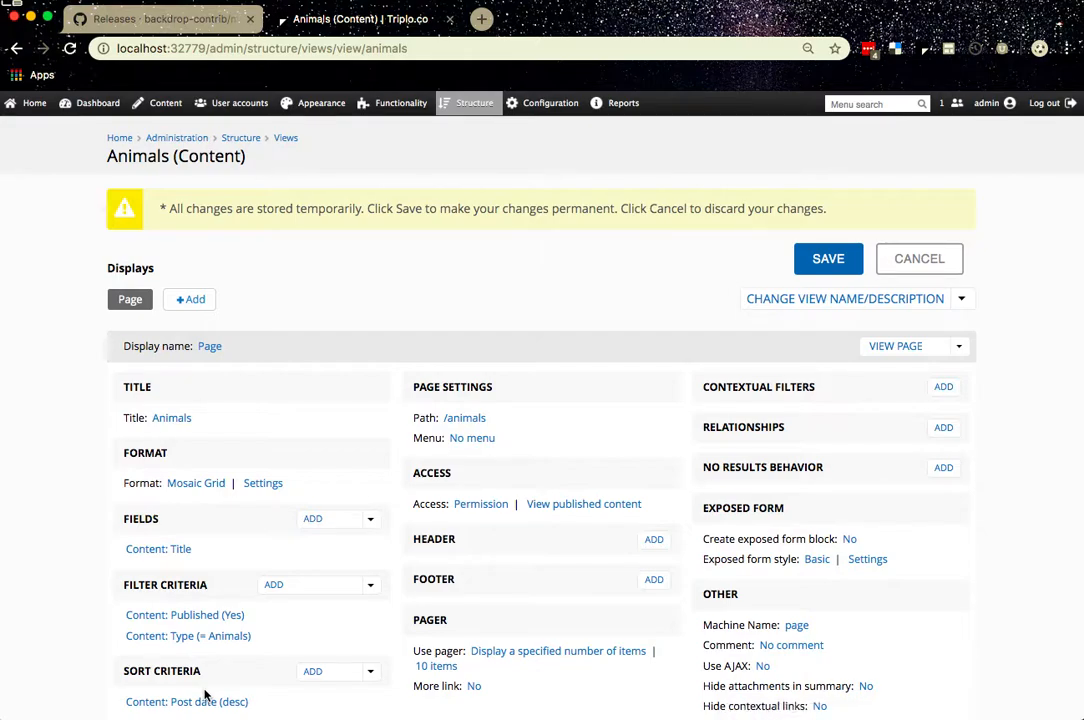
# Search the available fields for "image" and add the Content: Image field that appears in node:animals.
pyautogui.scroll(-3, 489, 517)
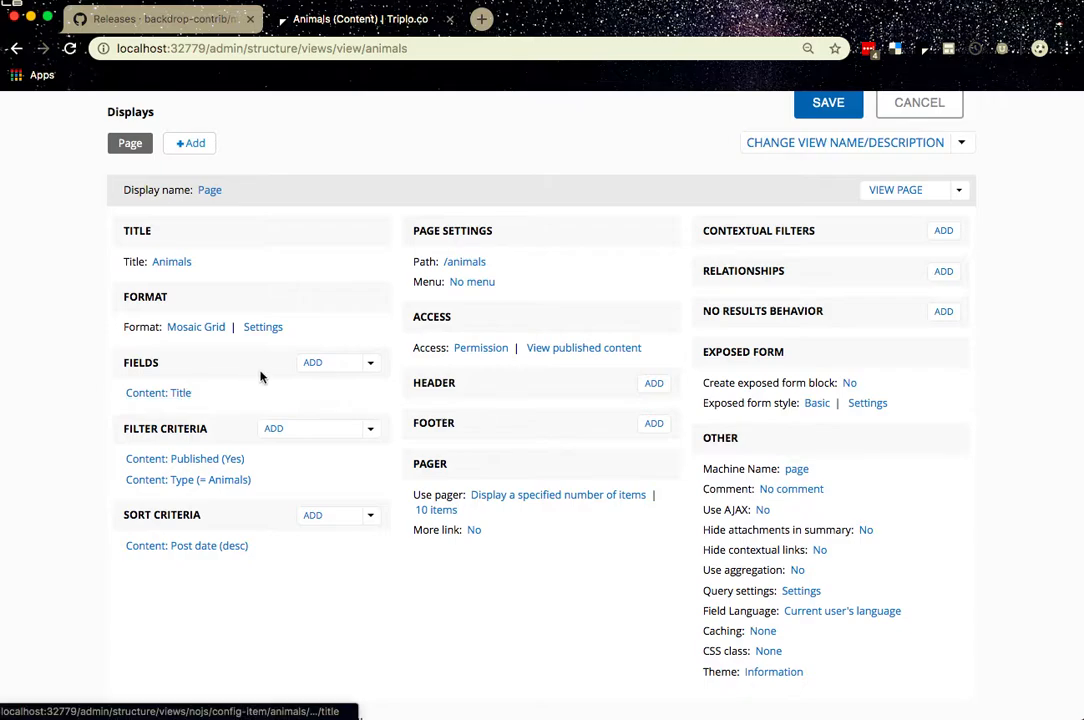
pyautogui.click(313, 363)
pyautogui.click(226, 244)
pyautogui.write('im')
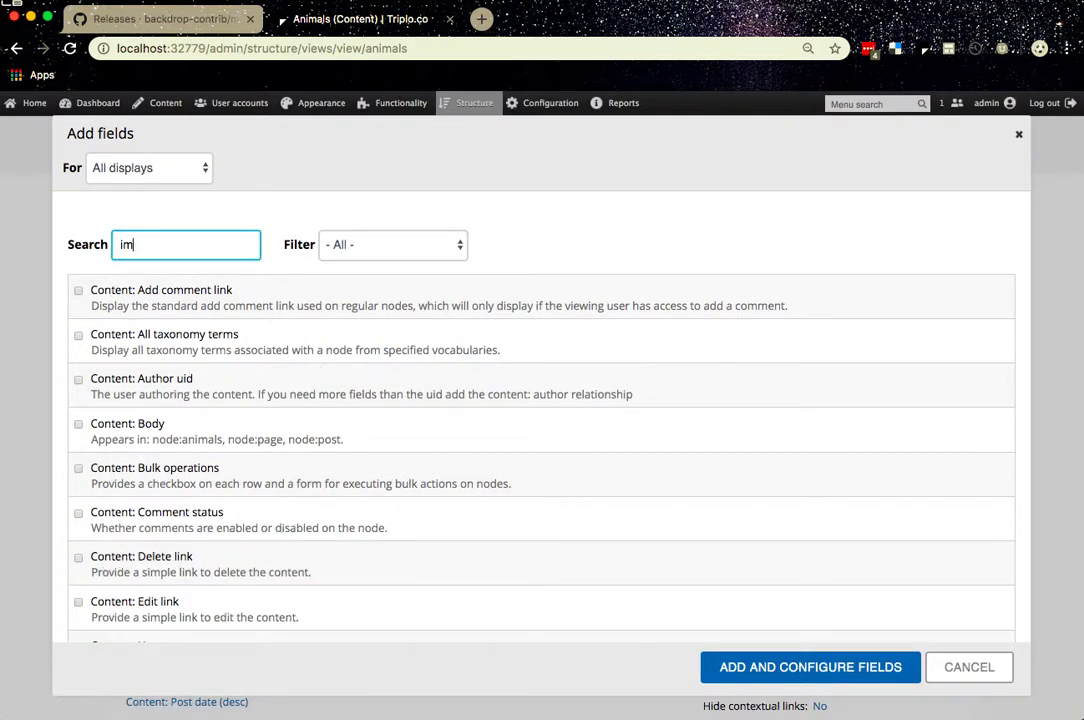
pyautogui.write('age')
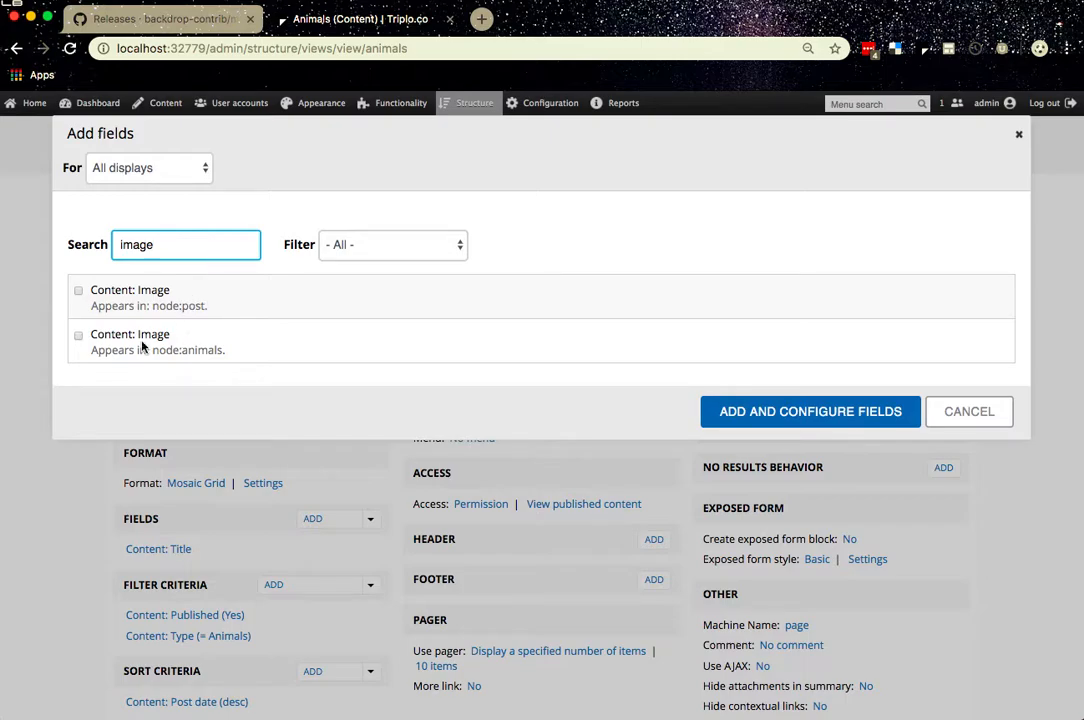
pyautogui.click(79, 337)
pyautogui.click(791, 485)
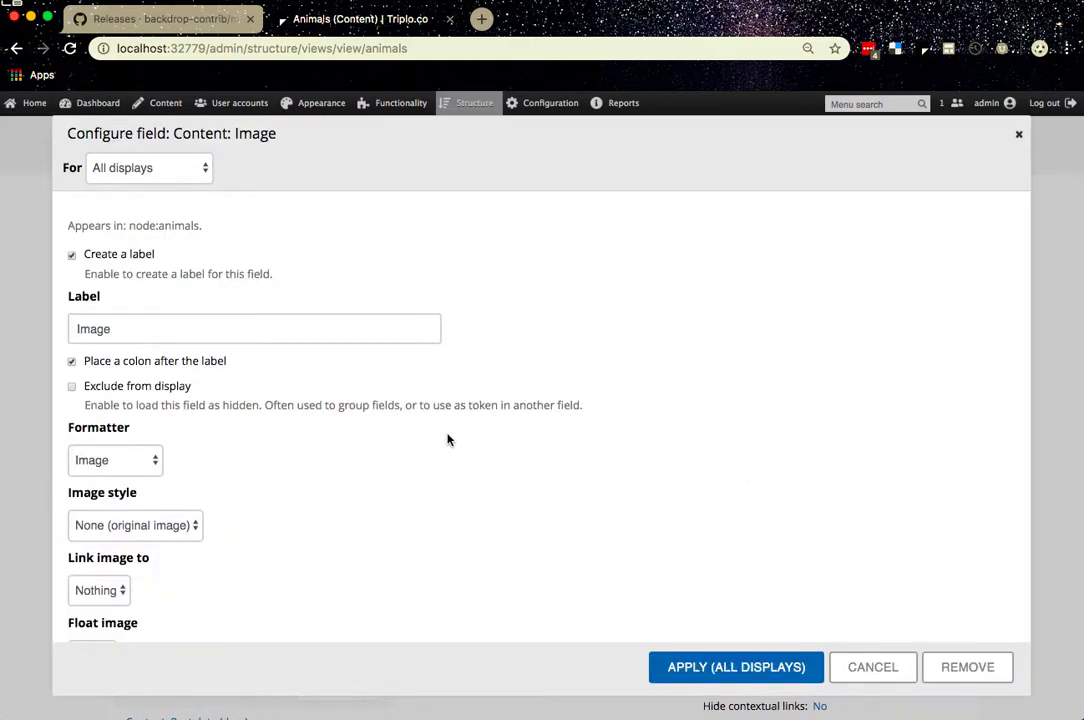
# Keep Image as the field's formatter and set the image style to Medium (300x250).
pyautogui.scroll(-3, 297, 378)
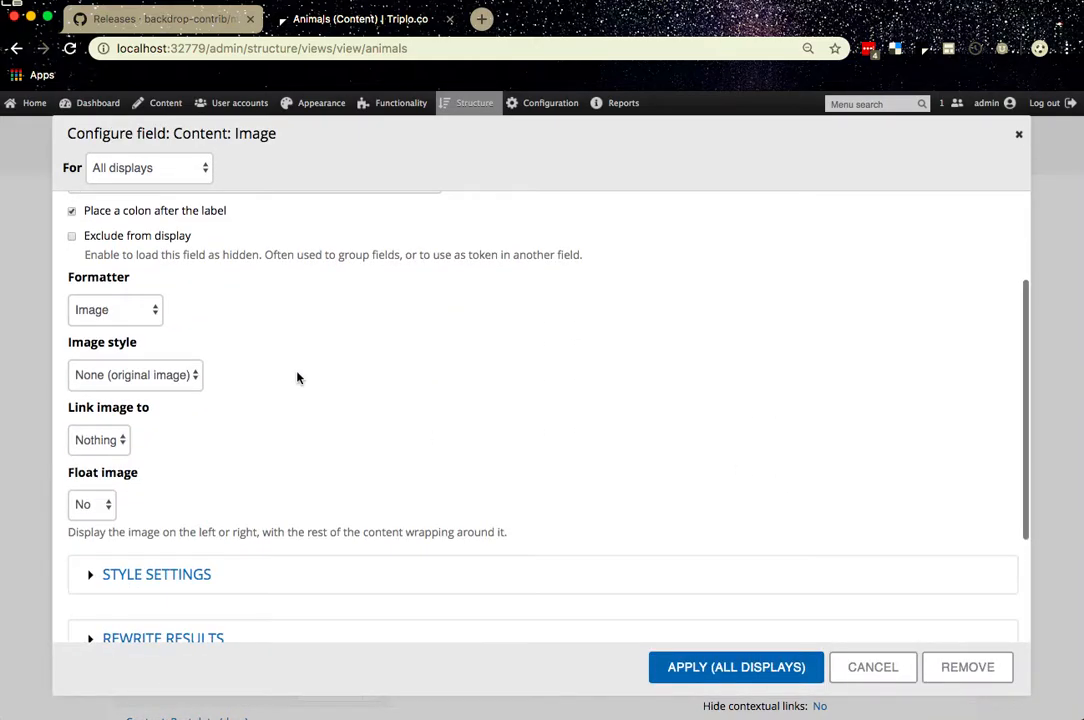
pyautogui.click(155, 312)
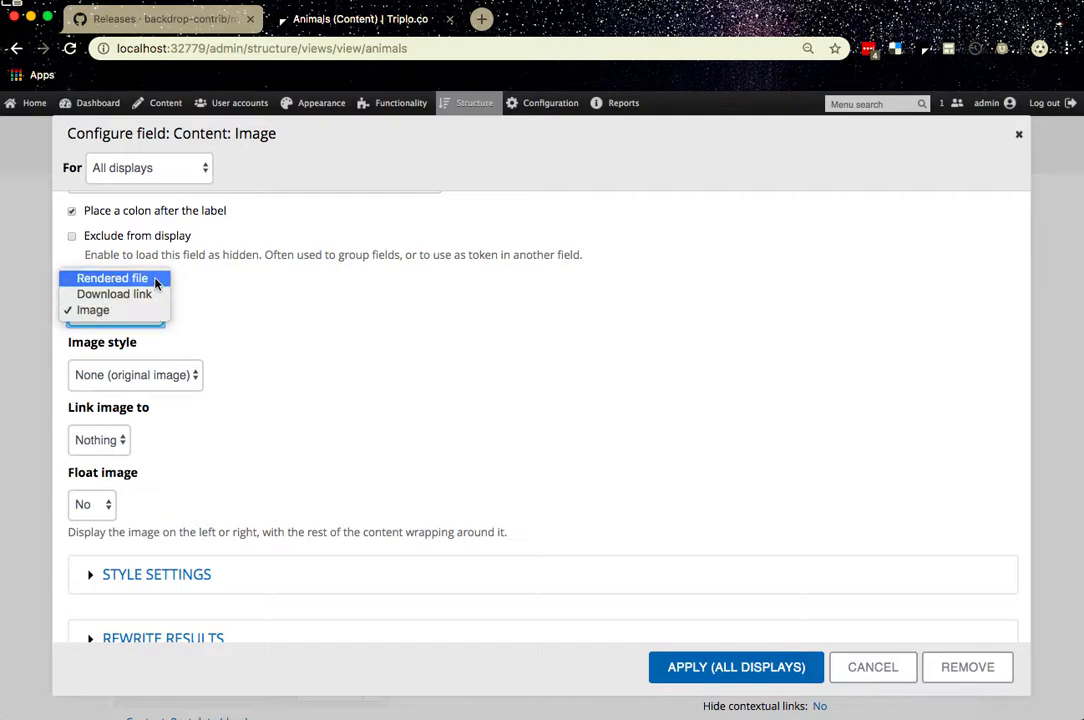
pyautogui.click(150, 310)
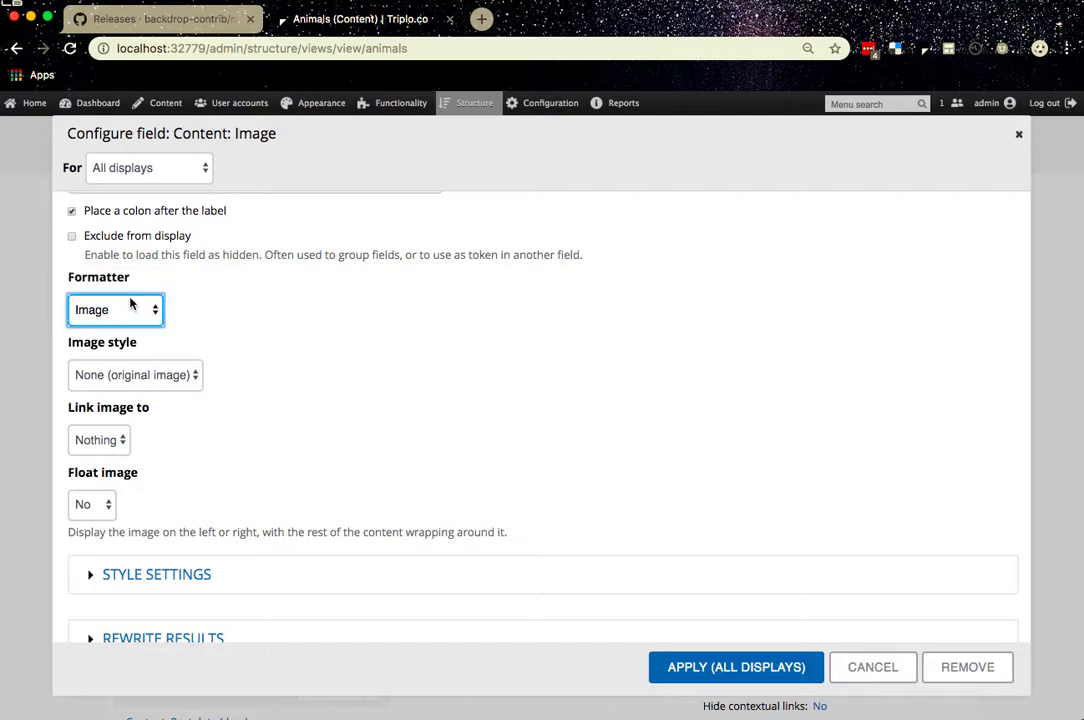
pyautogui.click(140, 308)
pyautogui.click(152, 310)
pyautogui.click(164, 377)
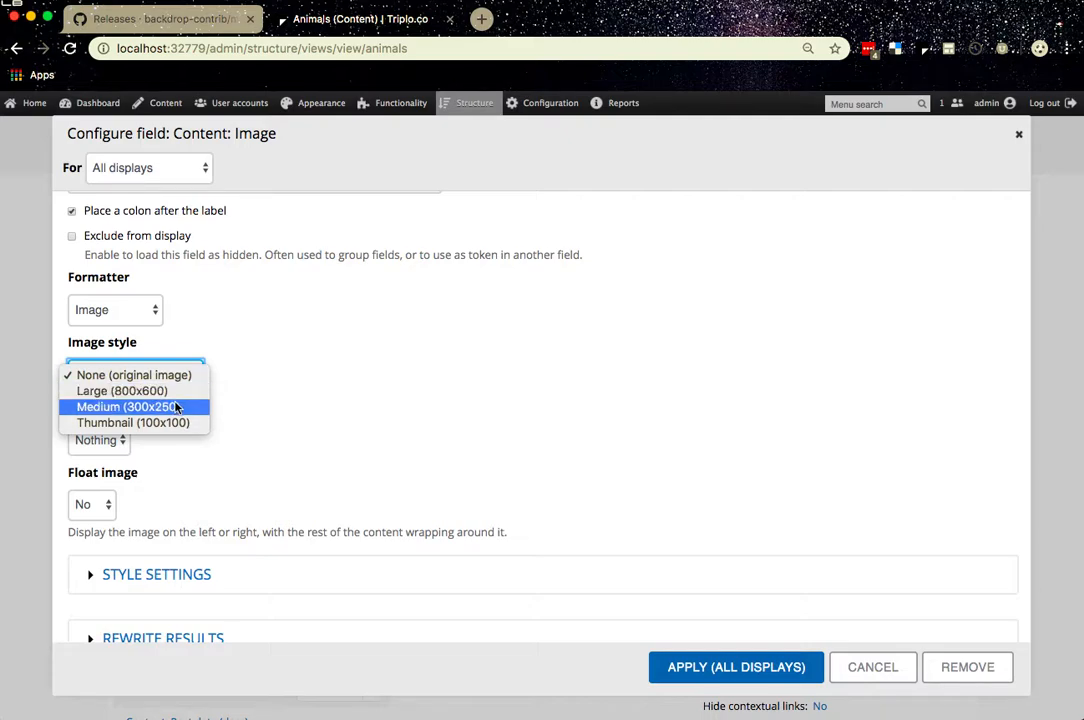
pyautogui.click(177, 407)
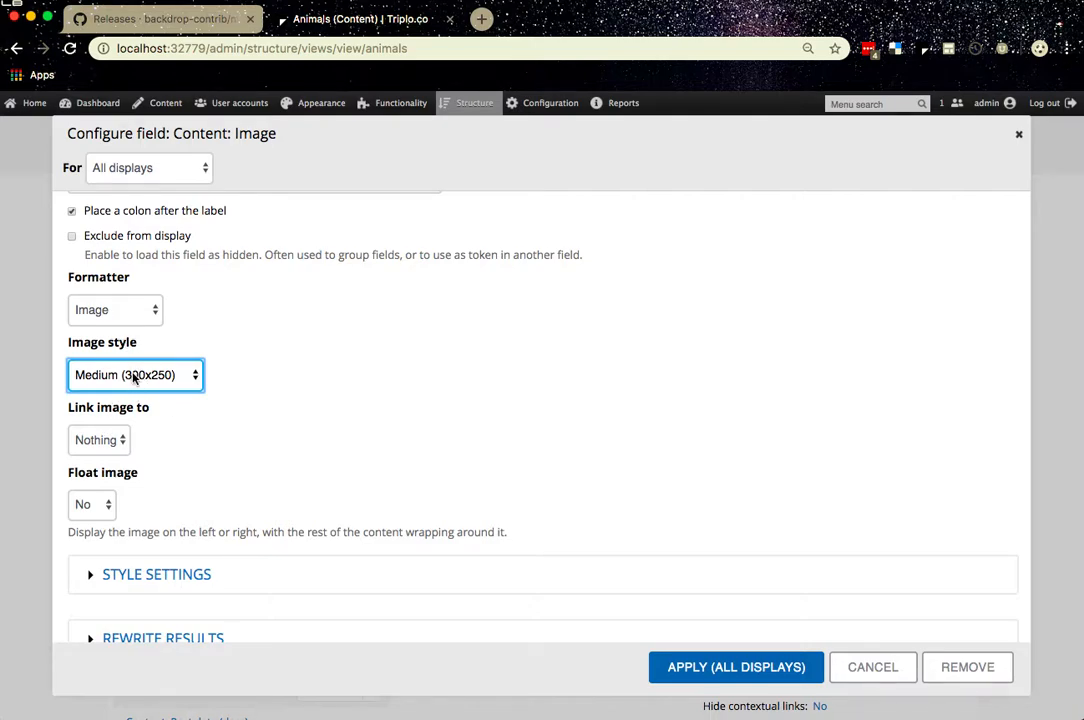
pyautogui.click(134, 376)
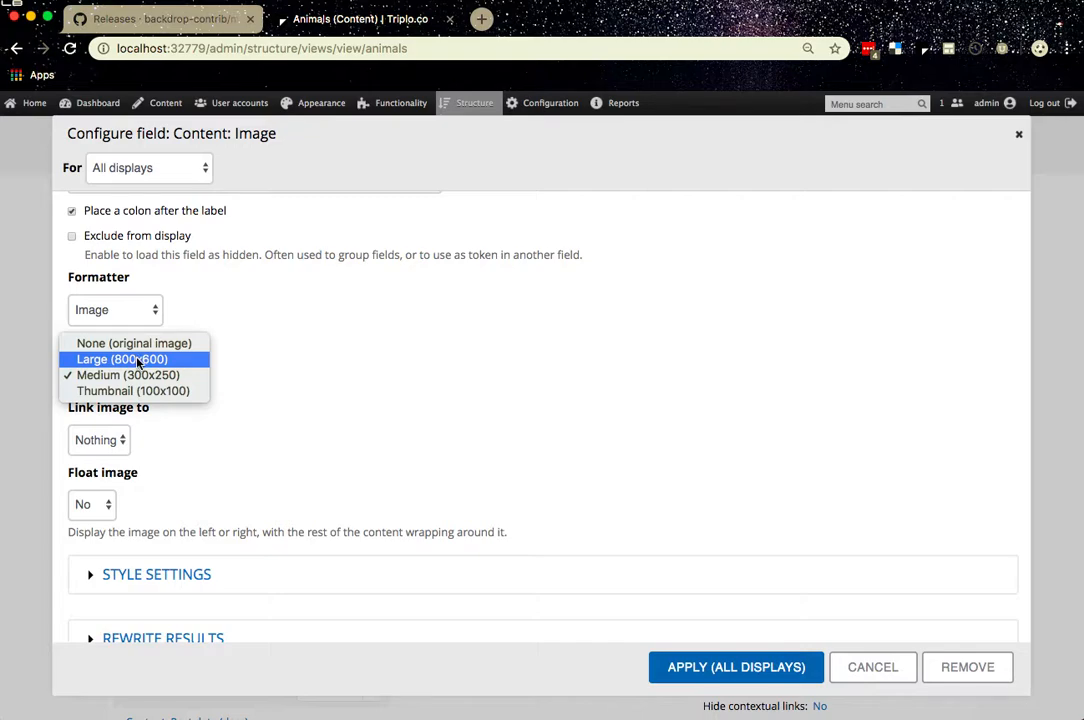
pyautogui.click(142, 375)
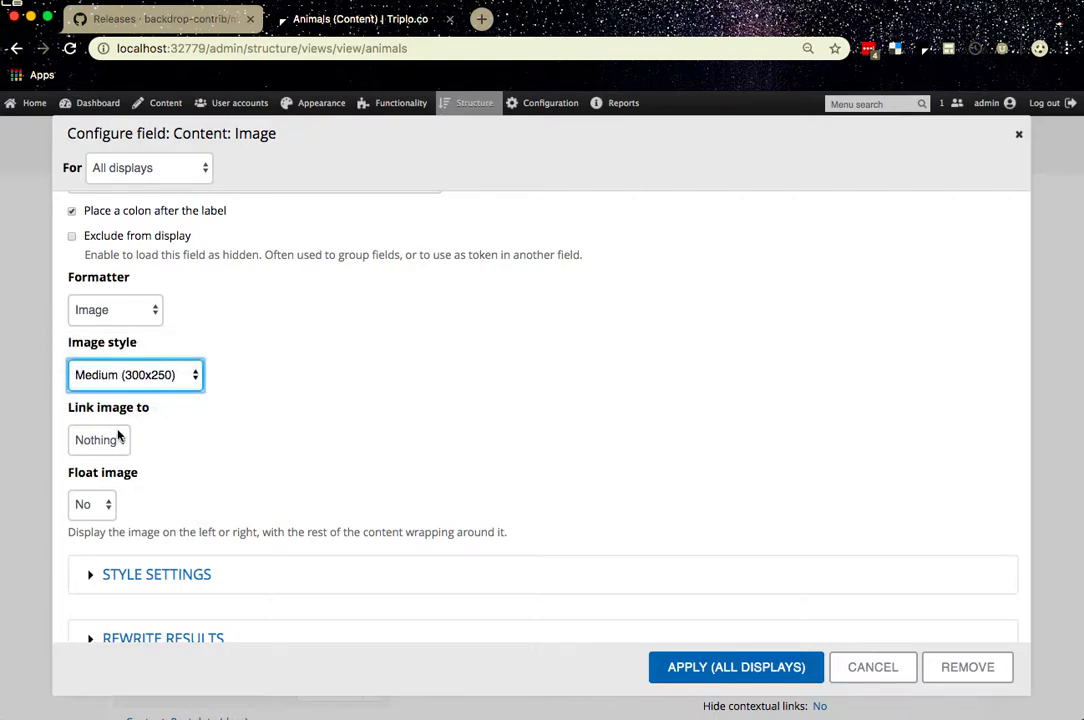
# Link the image to Content, leave Float image at No, and apply the field settings to all displays.
pyautogui.click(118, 436)
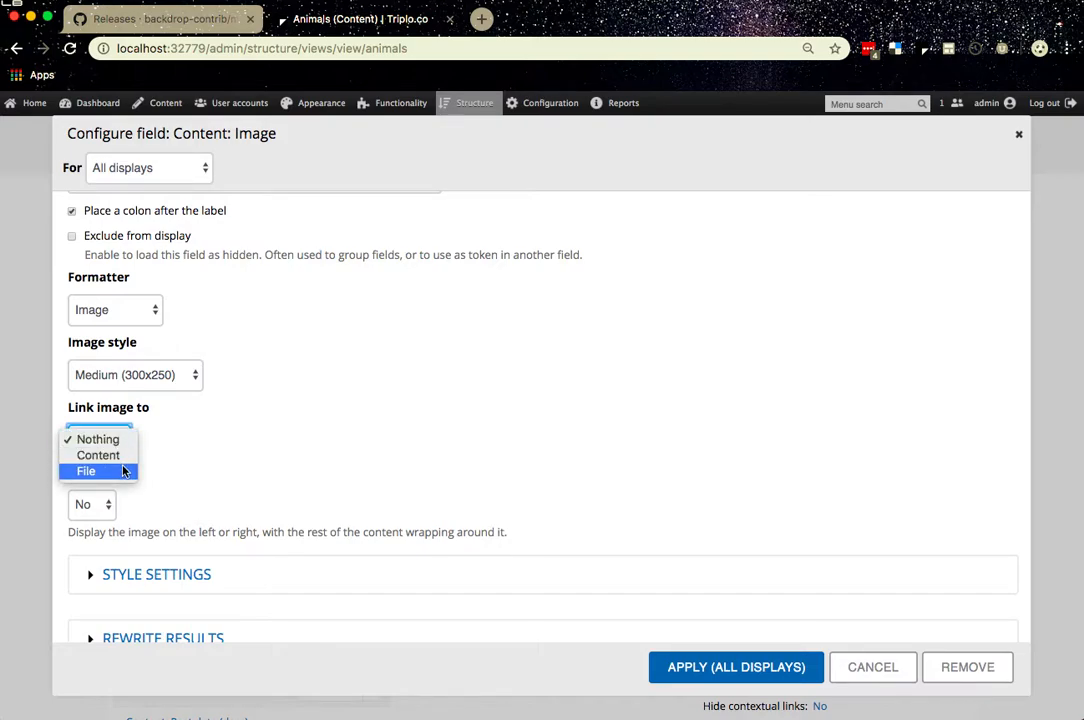
pyautogui.click(122, 455)
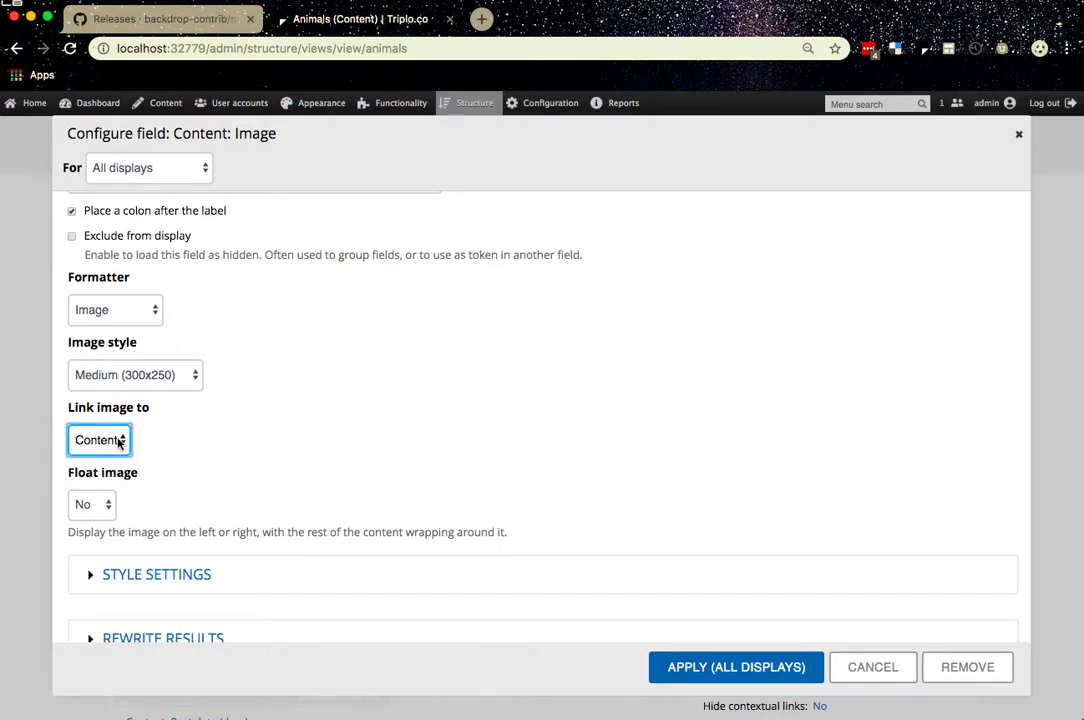
pyautogui.scroll(-3, 147, 478)
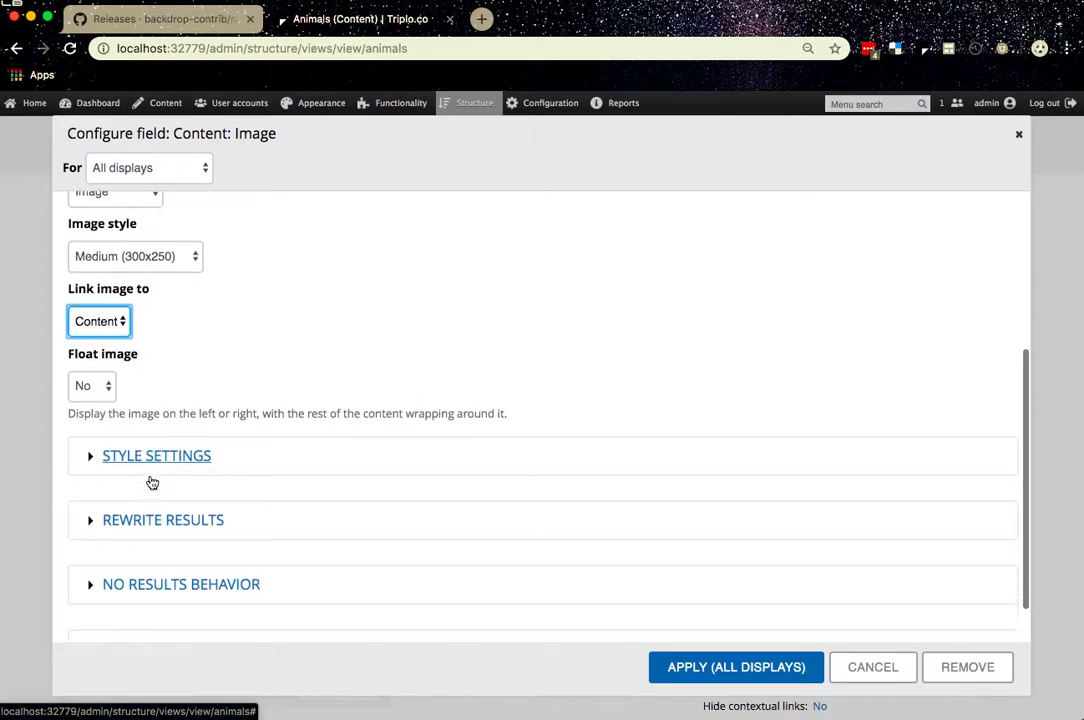
pyautogui.click(106, 376)
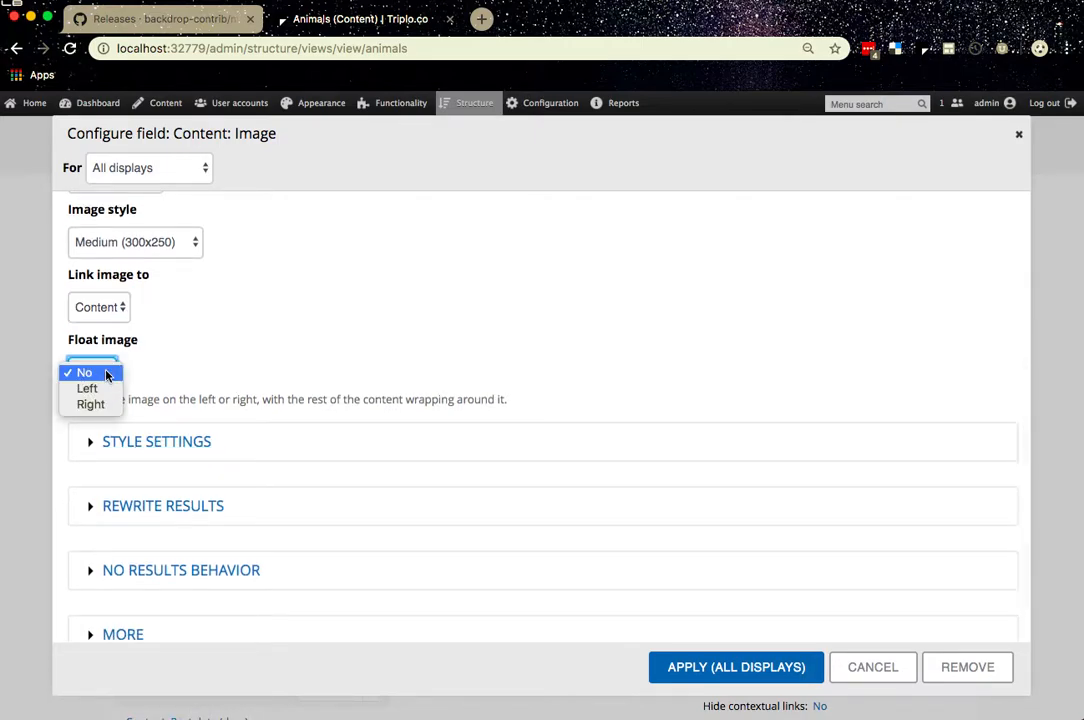
pyautogui.click(194, 360)
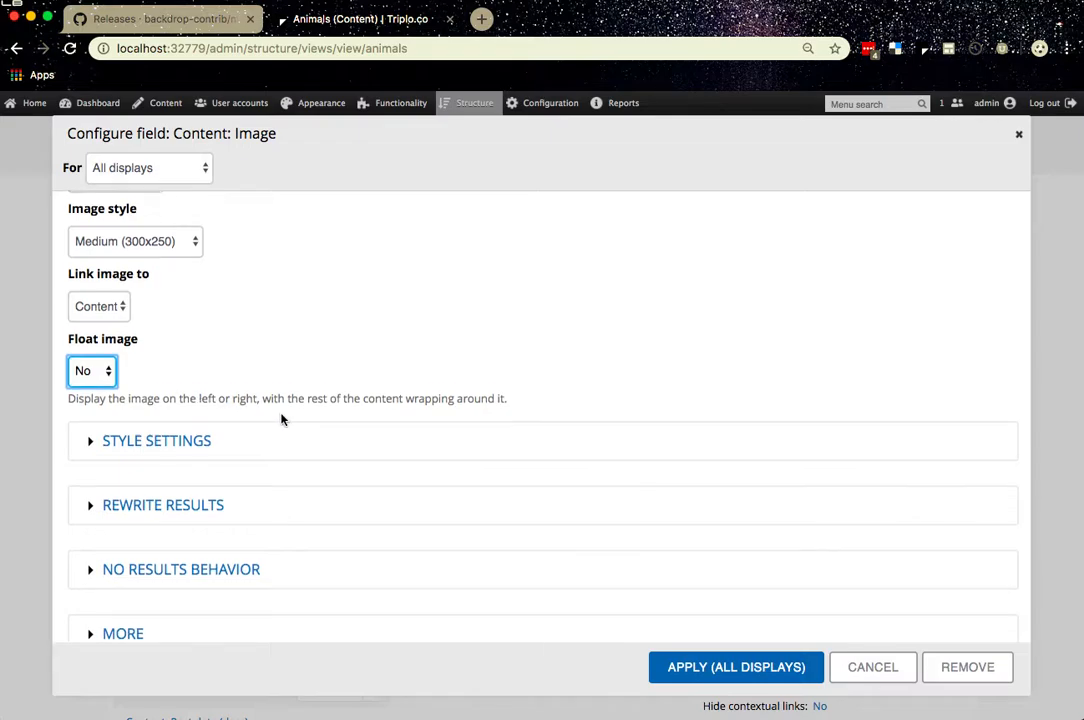
pyautogui.scroll(-1, 282, 420)
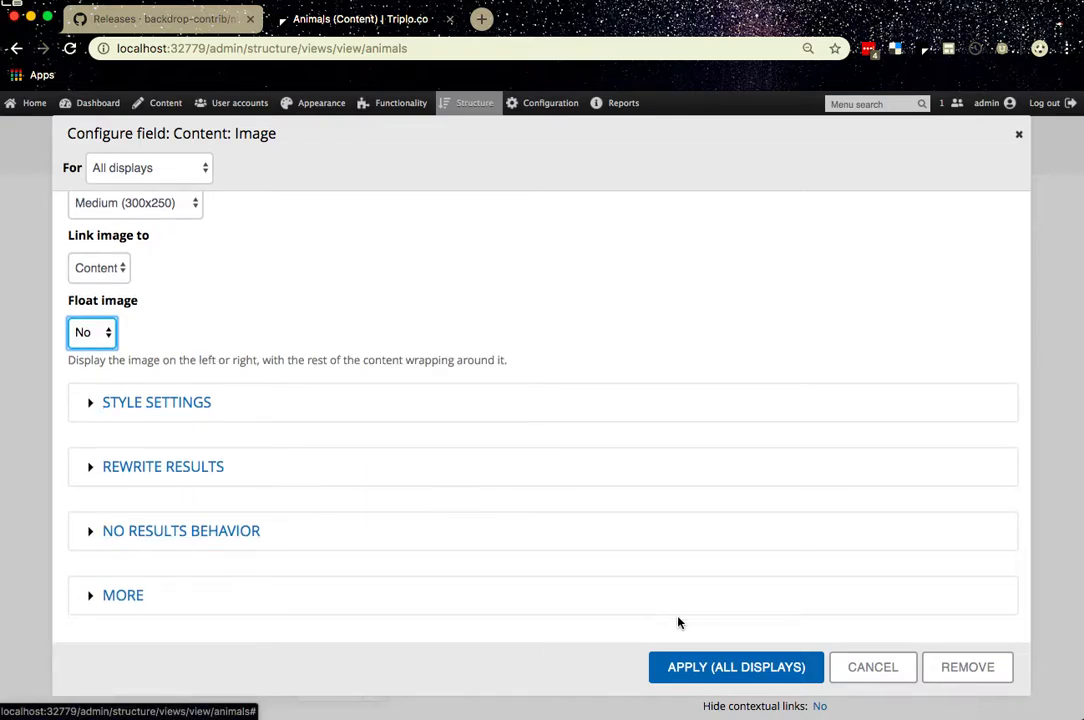
pyautogui.click(724, 668)
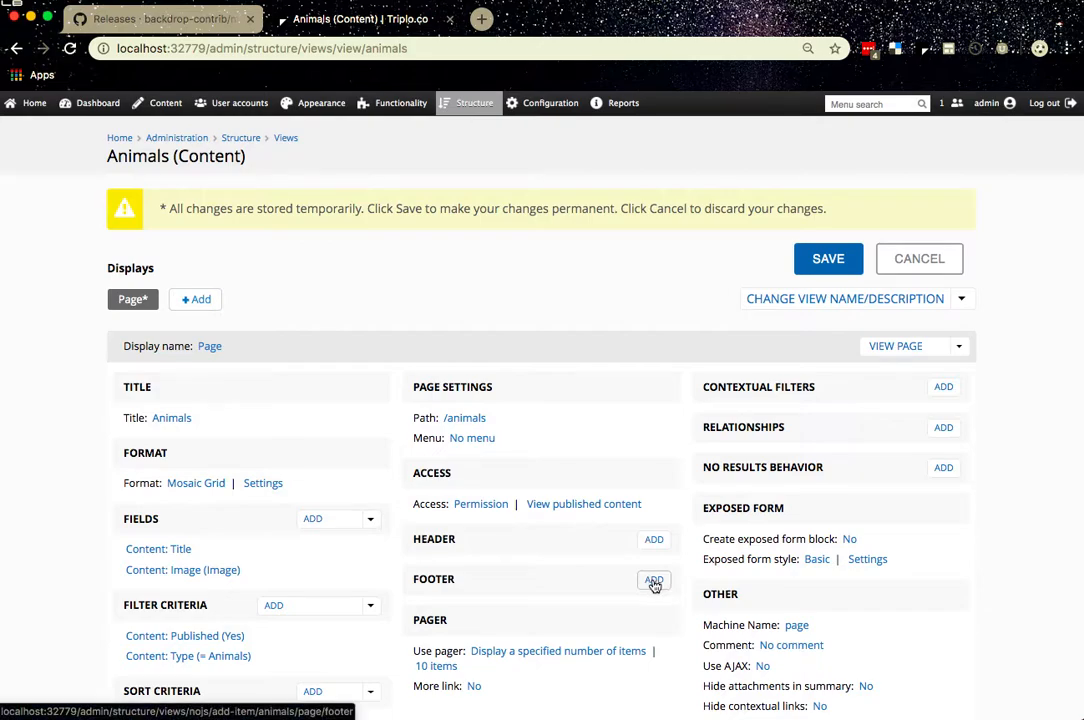
# Review the page display's fields, filter and sort settings and save the Animals view.
pyautogui.scroll(-2, 581, 482)
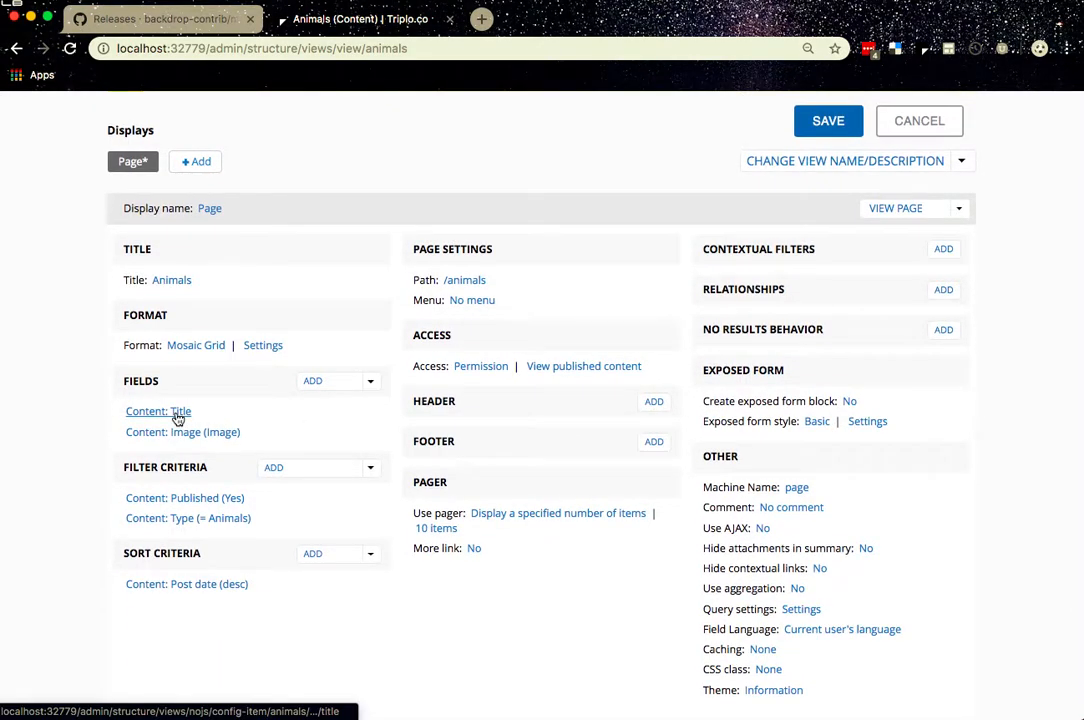
pyautogui.scroll(2, 504, 416)
pyautogui.scroll(-3, 504, 416)
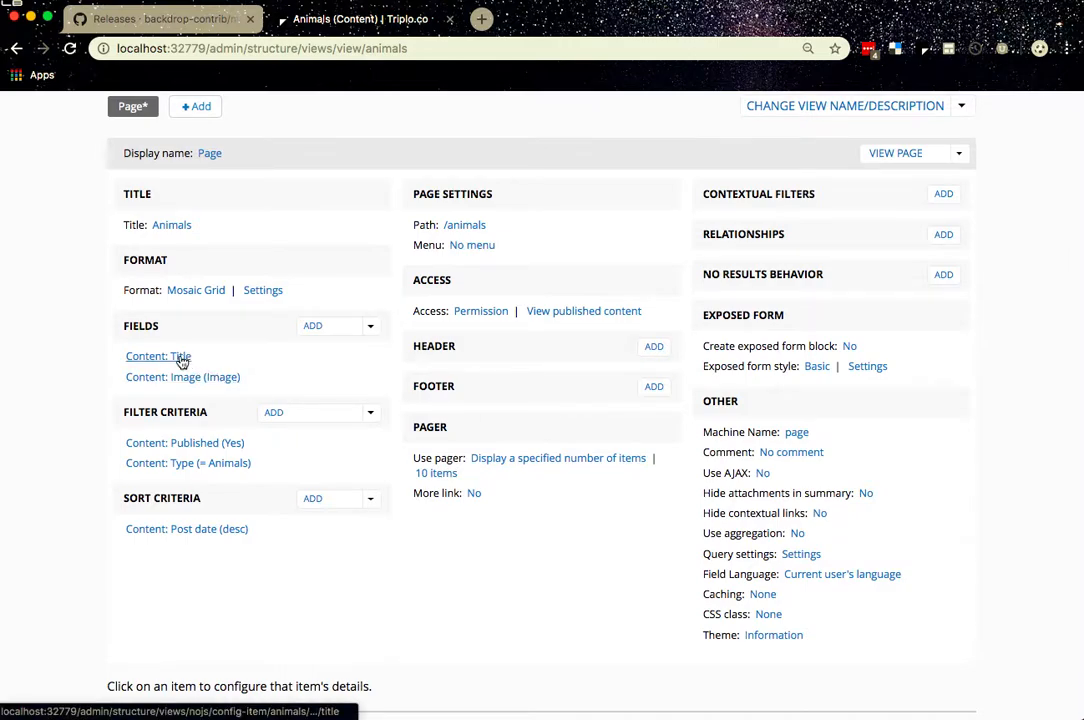
pyautogui.scroll(-2, 249, 440)
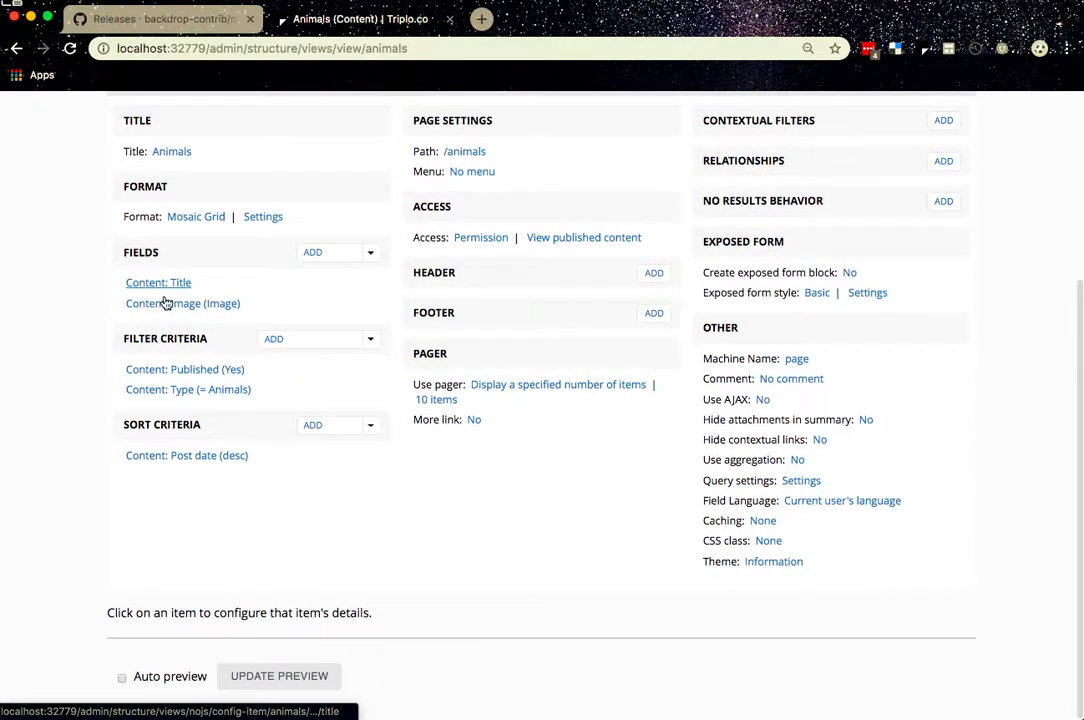
pyautogui.scroll(3, 215, 415)
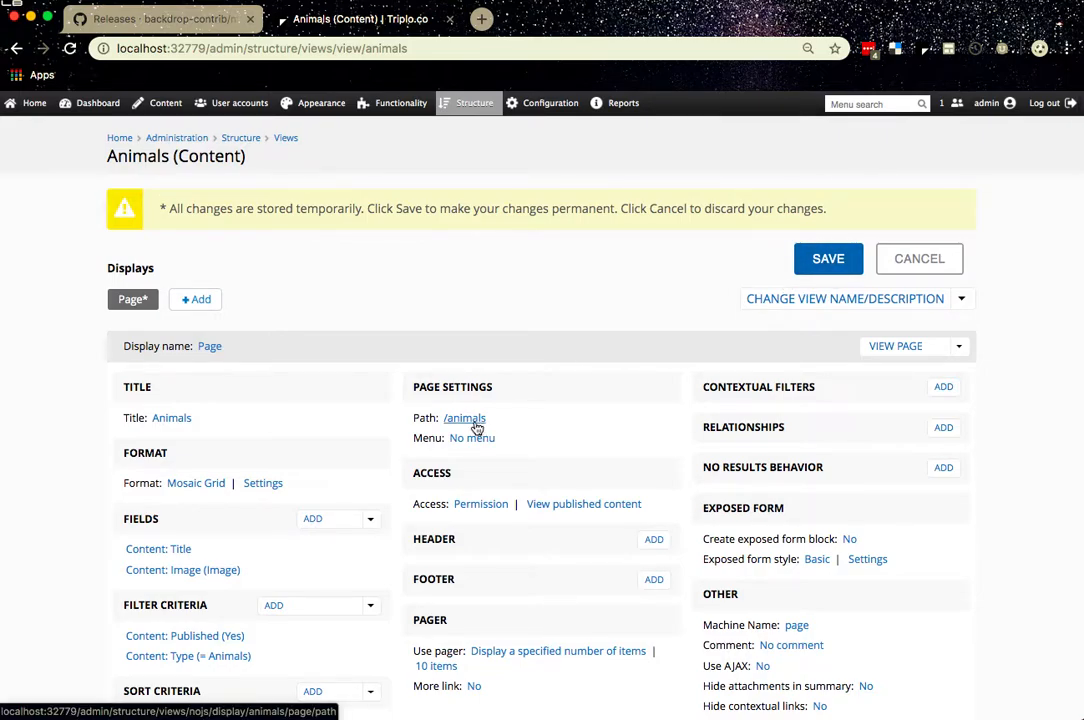
pyautogui.click(832, 265)
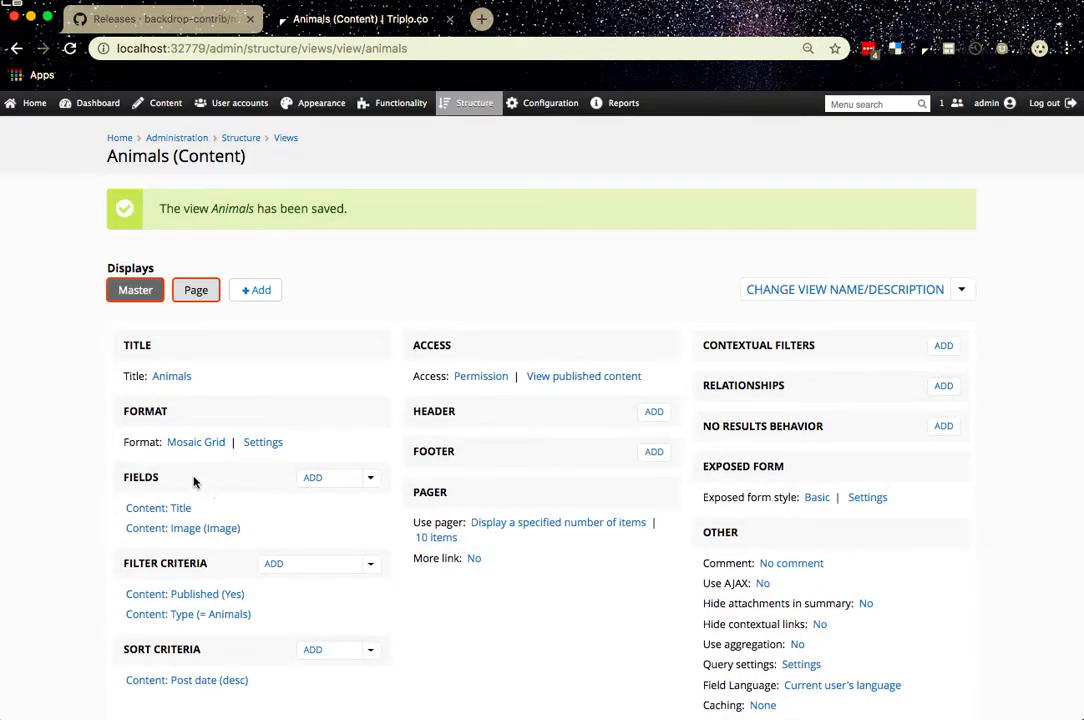
# Open the Mosaic Grid format settings and set the caption text source to Image Title Tag.
pyautogui.click(268, 445)
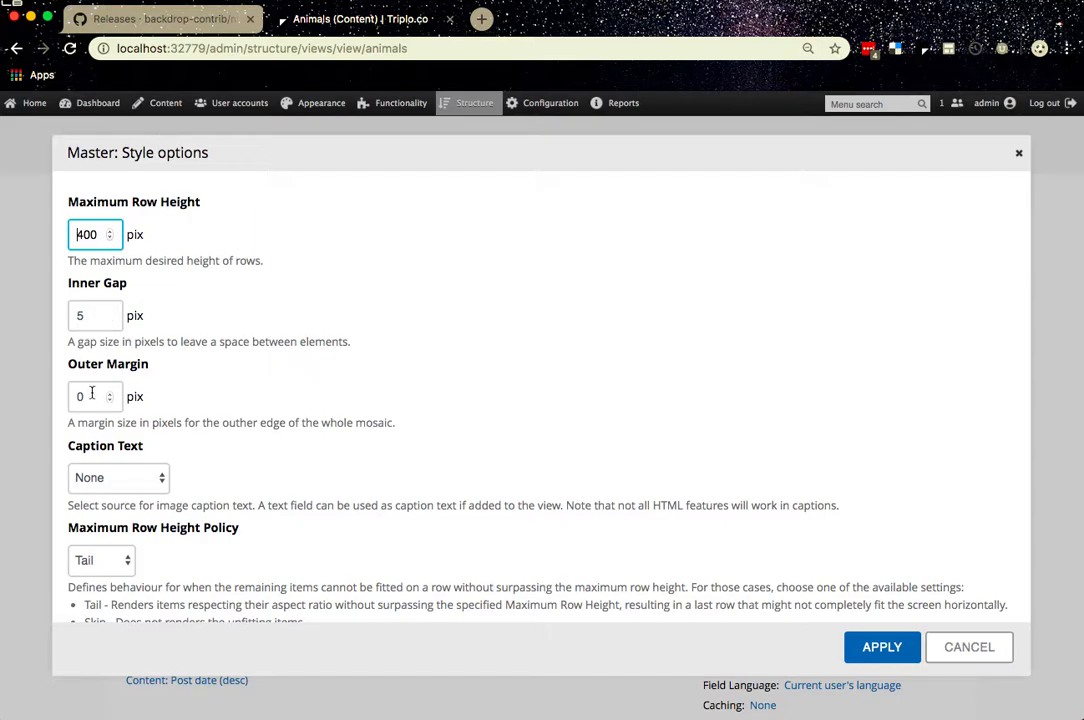
pyautogui.scroll(-2, 110, 472)
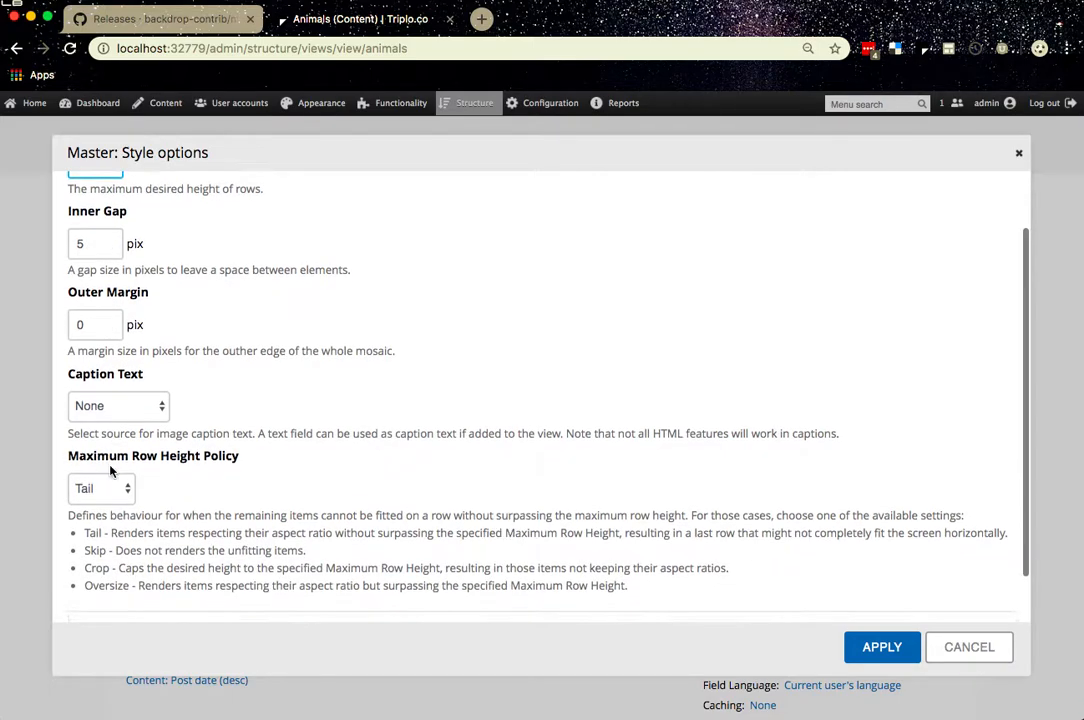
pyautogui.click(110, 406)
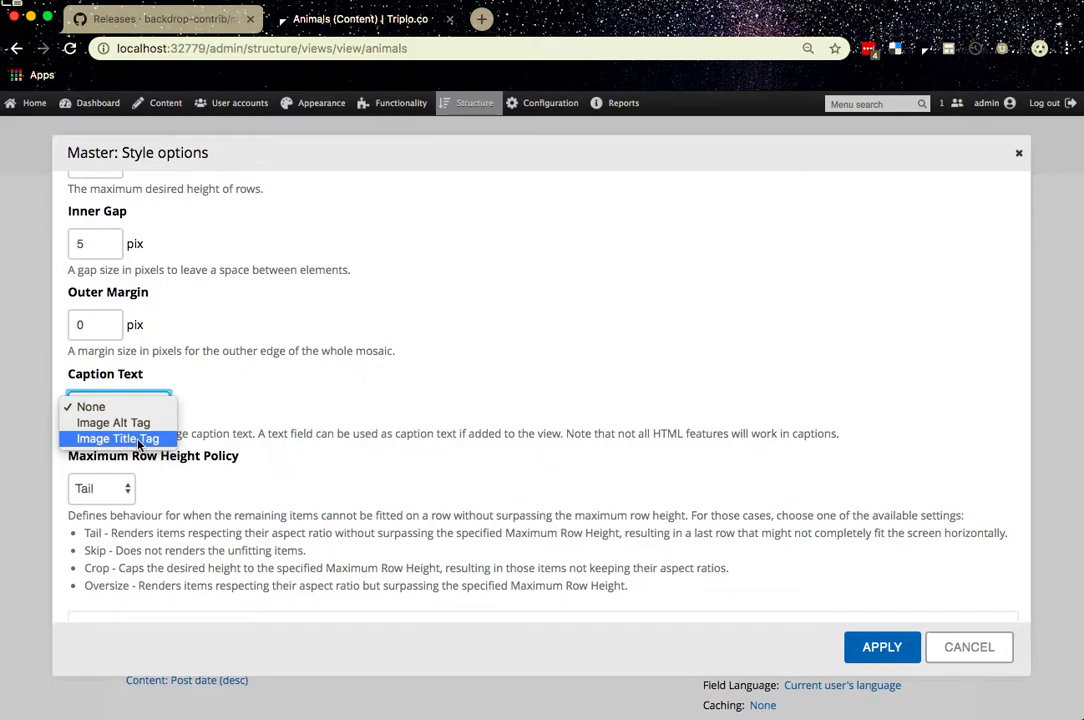
pyautogui.click(139, 441)
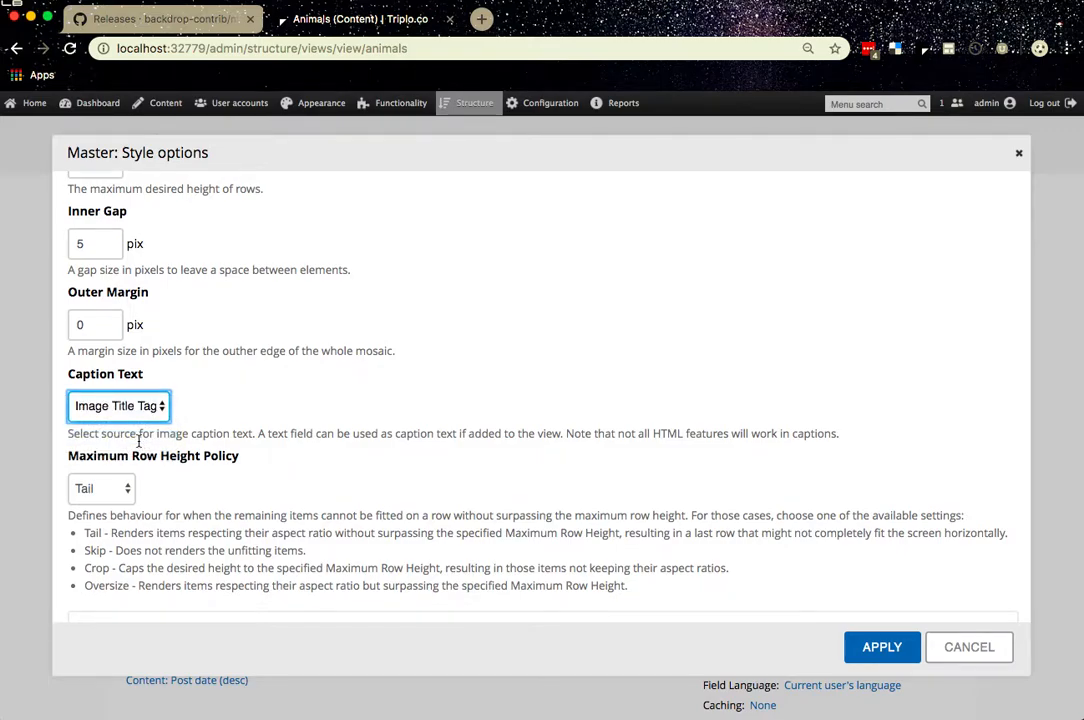
# Check the Maximum Row Height Policy options, keep Tail, and apply the style options.
pyautogui.scroll(-2, 139, 441)
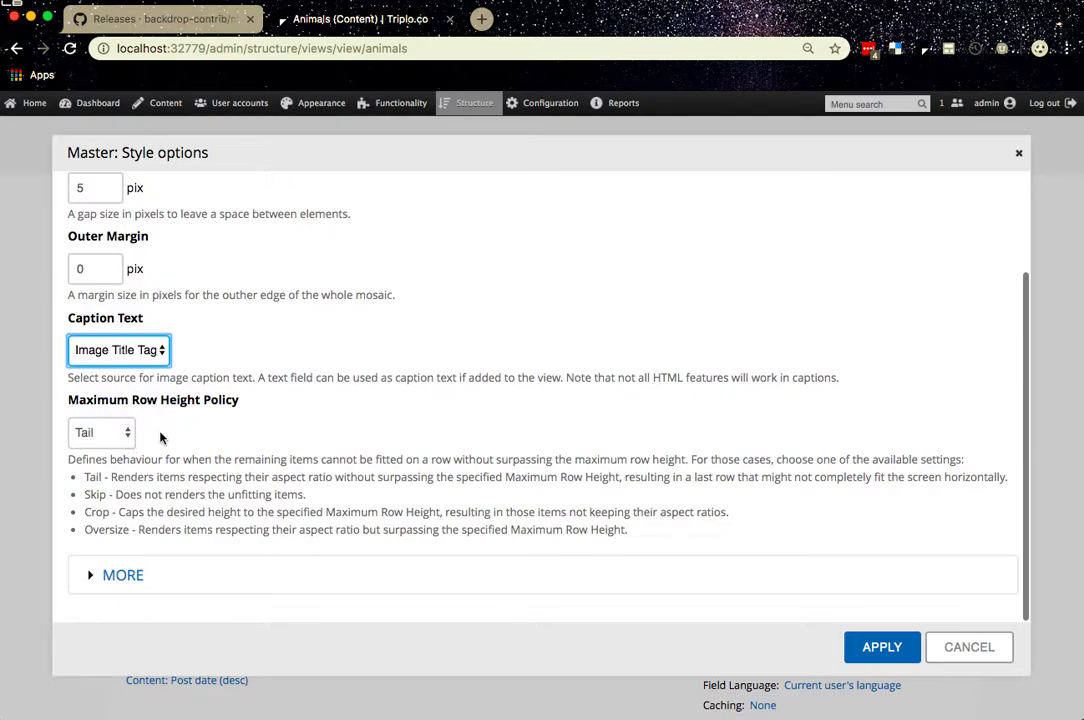
pyautogui.click(118, 433)
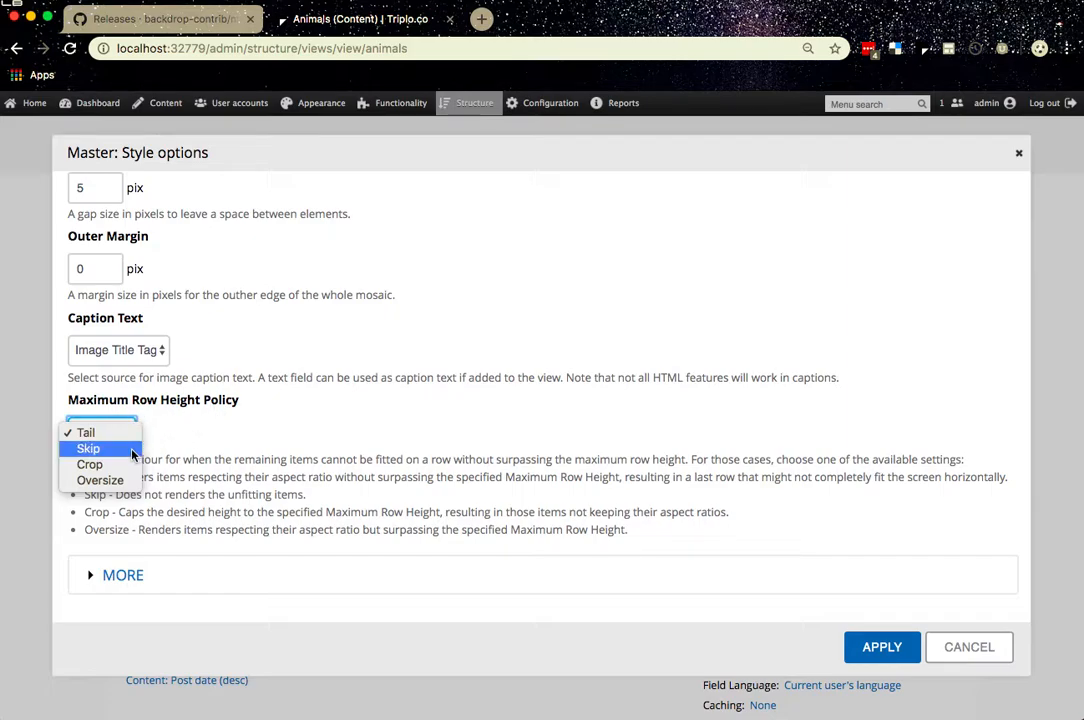
pyautogui.click(187, 442)
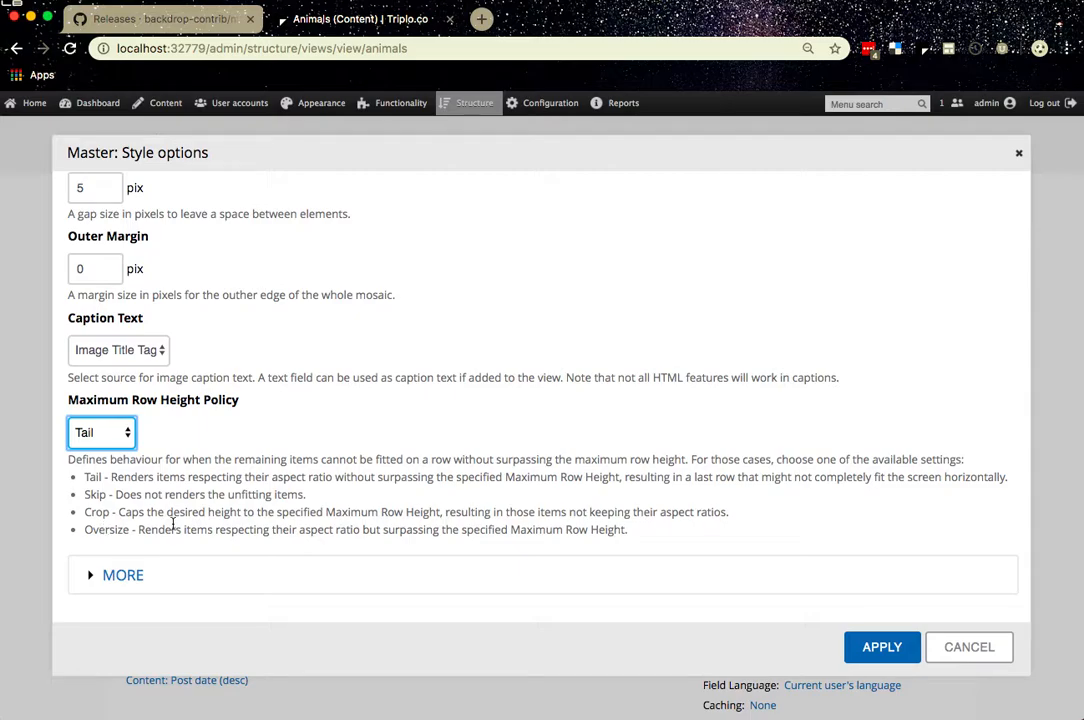
pyautogui.click(120, 432)
pyautogui.click(489, 470)
pyautogui.click(882, 648)
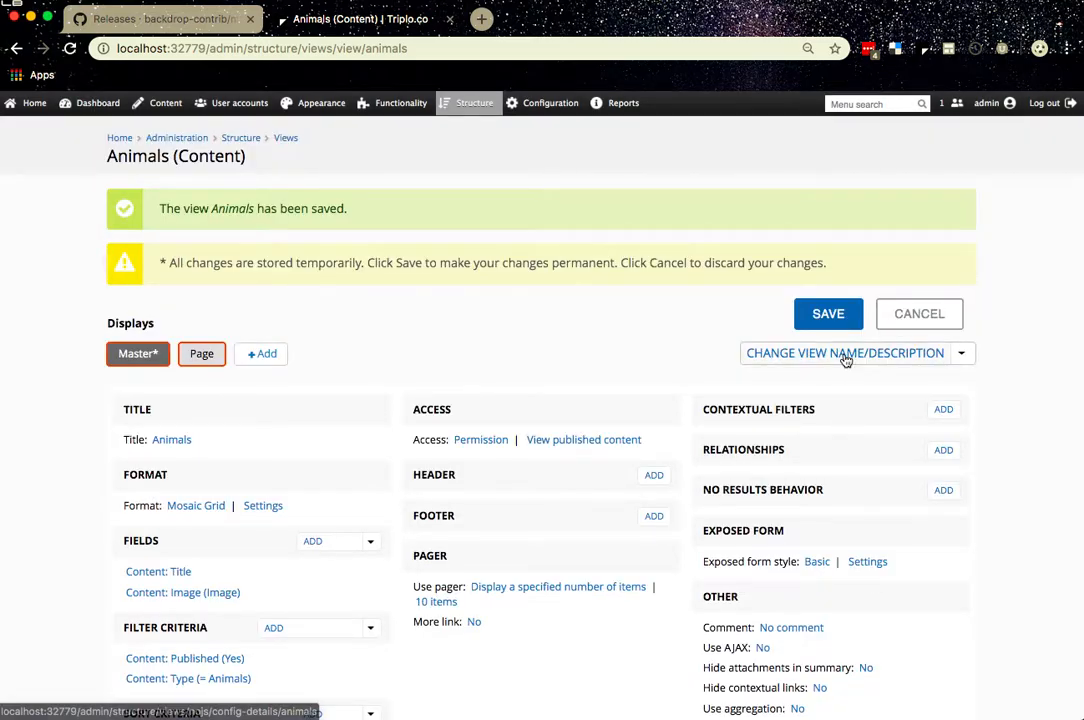
# Try to save the view from the Master display and again from the Page display.
pyautogui.click(830, 315)
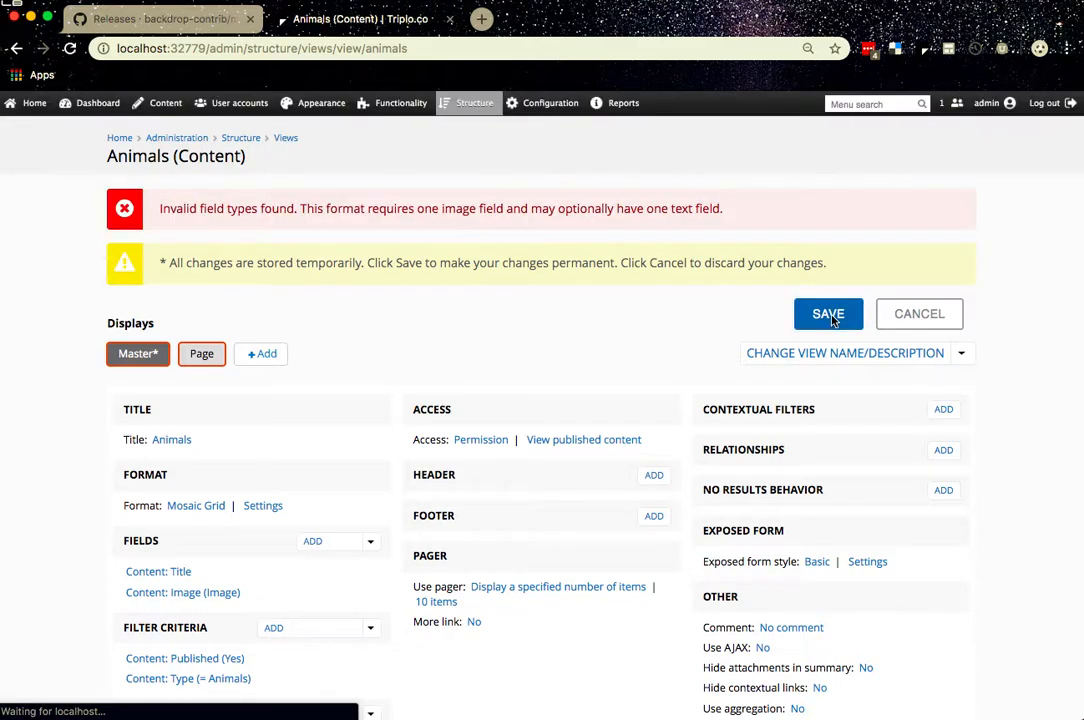
pyautogui.click(202, 354)
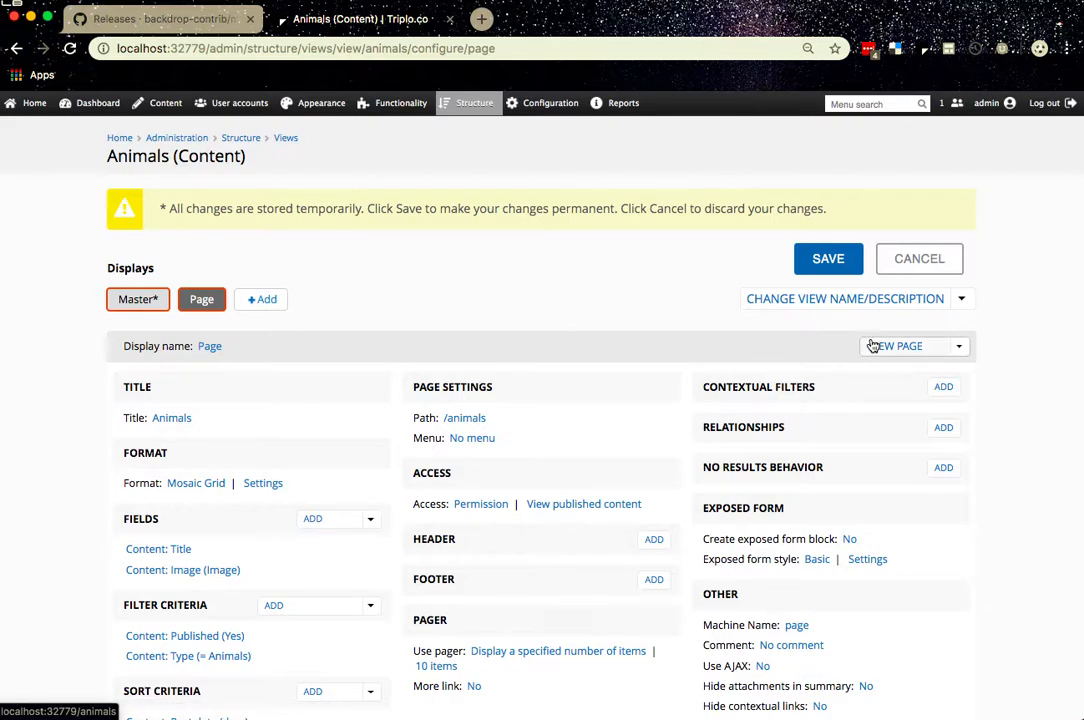
pyautogui.click(834, 261)
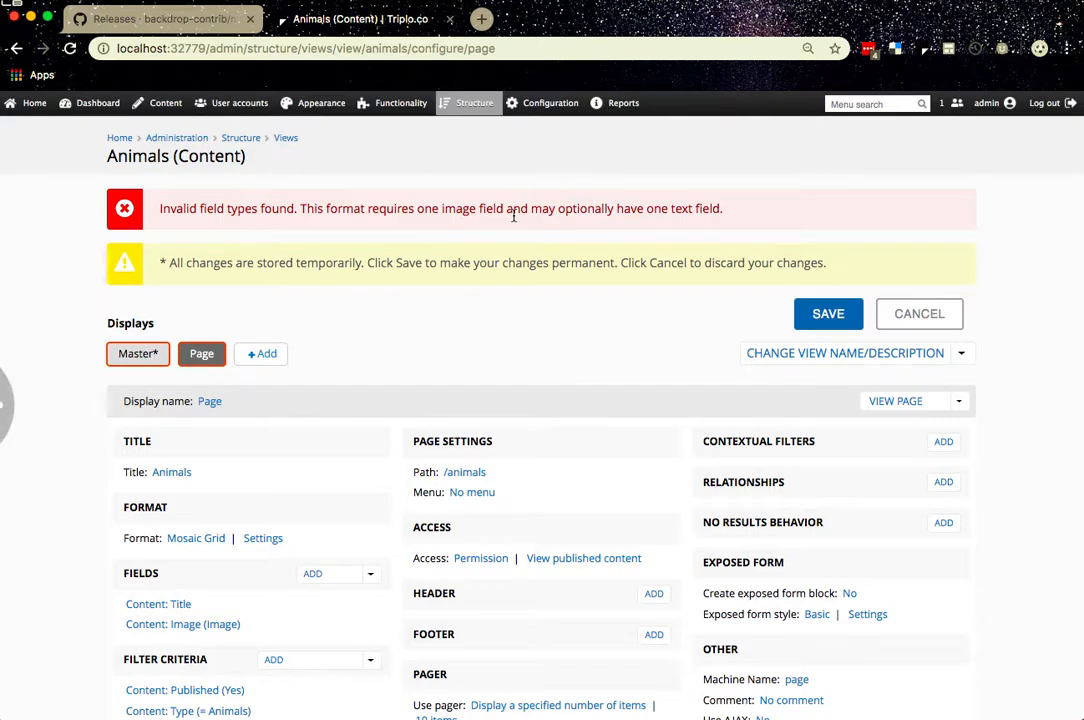
# Remove the Content: Title field from the Animals view and save the view.
pyautogui.scroll(-2, 513, 215)
pyautogui.scroll(-3, 513, 215)
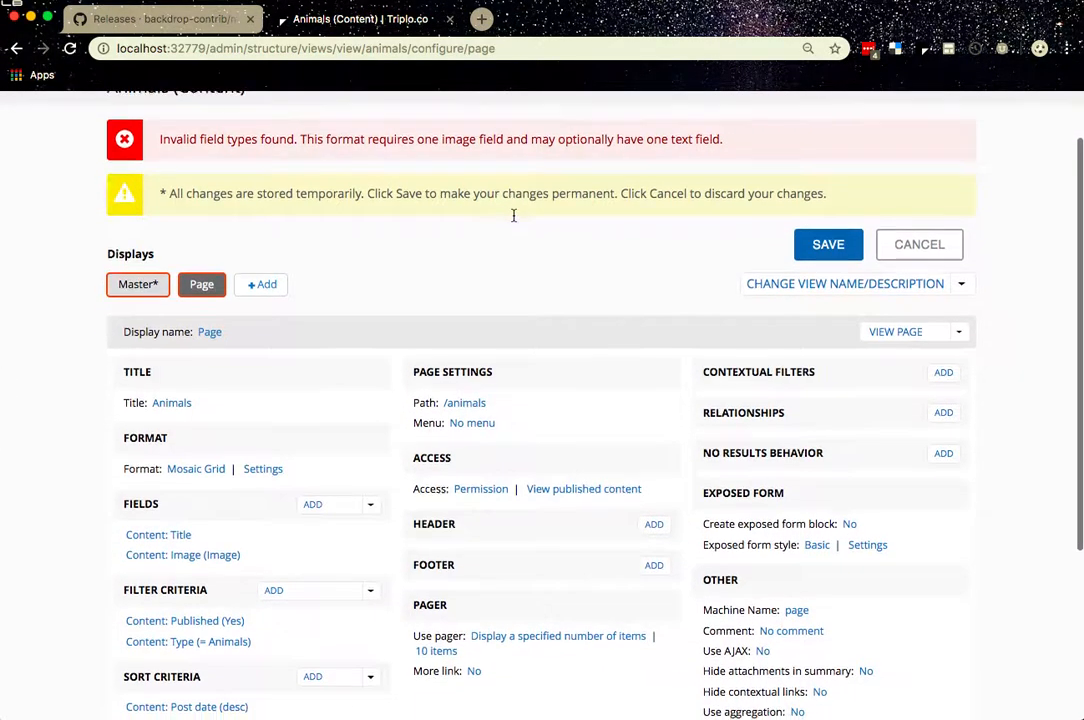
pyautogui.click(188, 494)
pyautogui.click(967, 666)
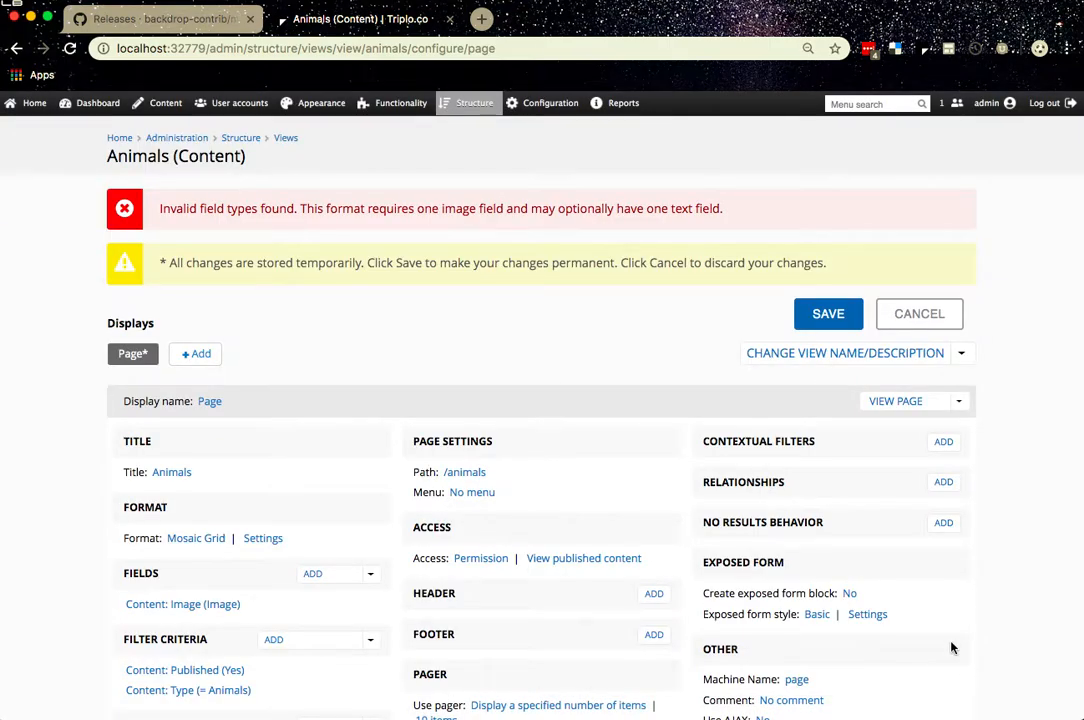
pyautogui.click(831, 316)
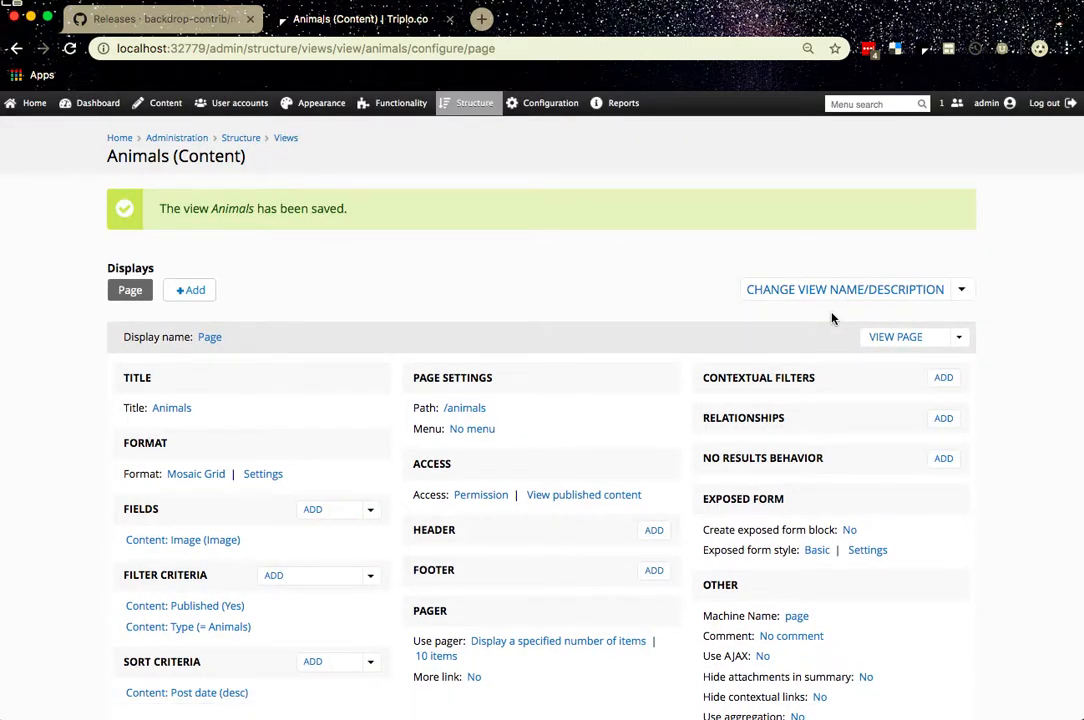
# Update the view's preview and examine how the Mosaic Grid lays out the animal images.
pyautogui.scroll(-3, 170, 500)
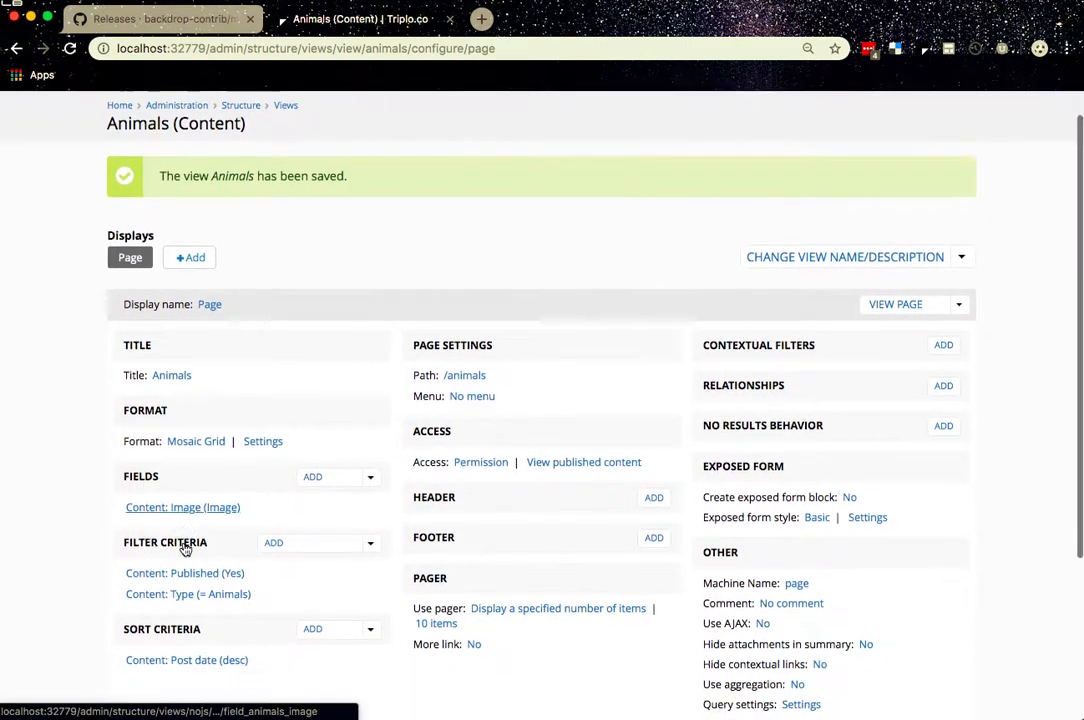
pyautogui.scroll(-3, 186, 418)
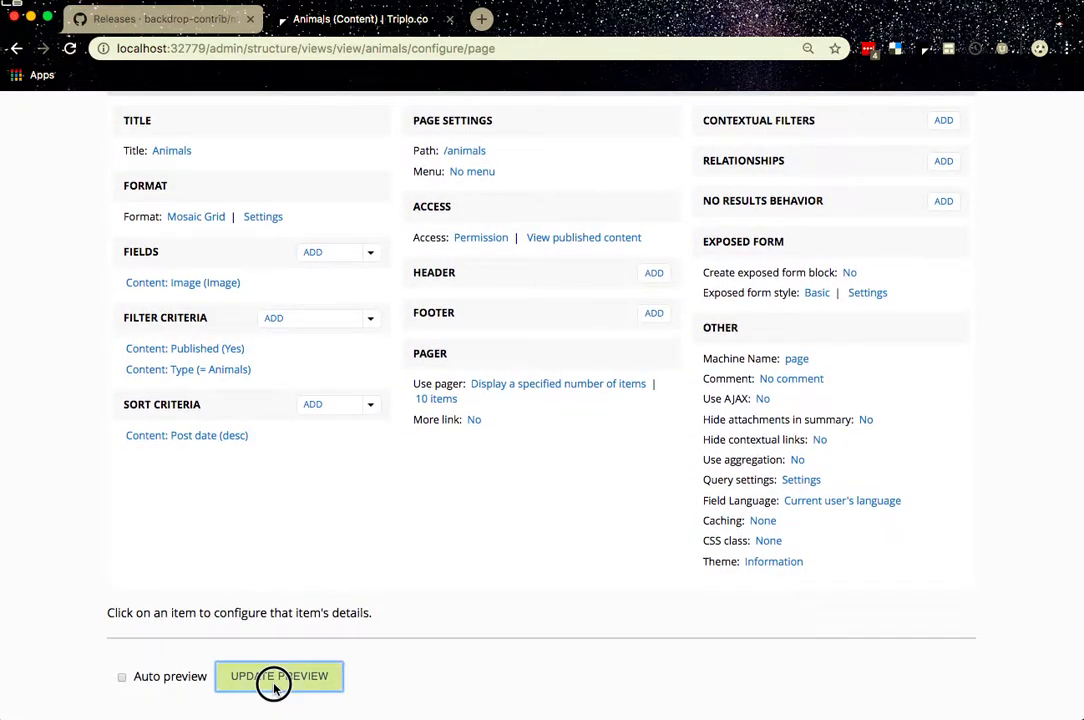
pyautogui.click(276, 684)
pyautogui.scroll(-10, 276, 690)
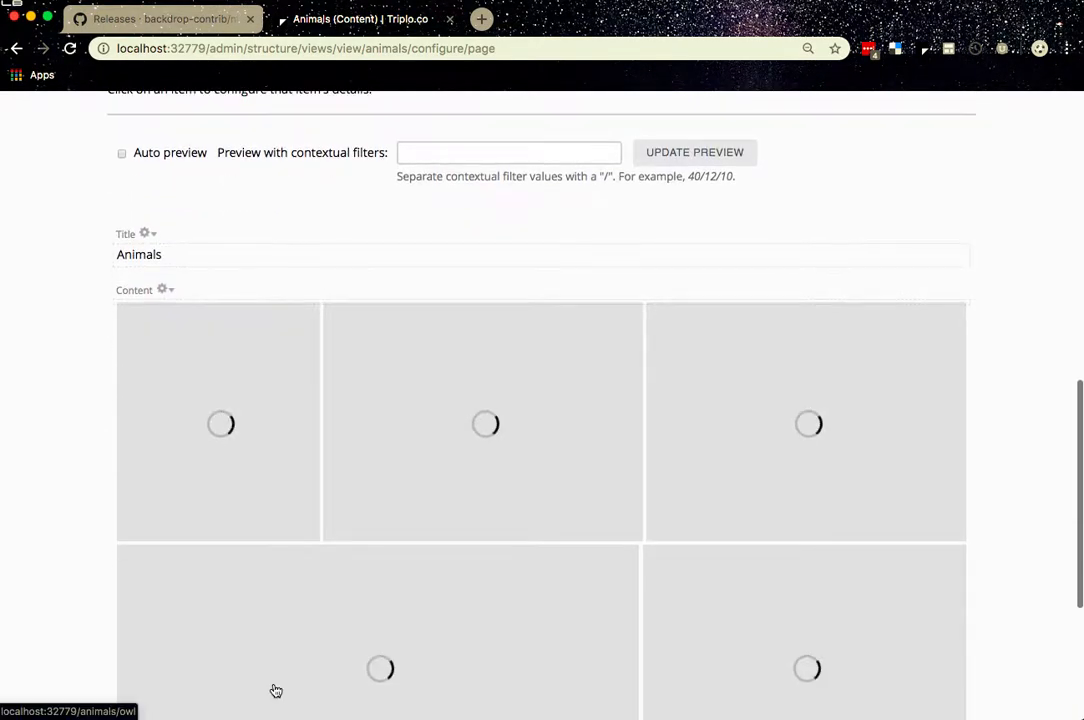
pyautogui.scroll(-5, 276, 690)
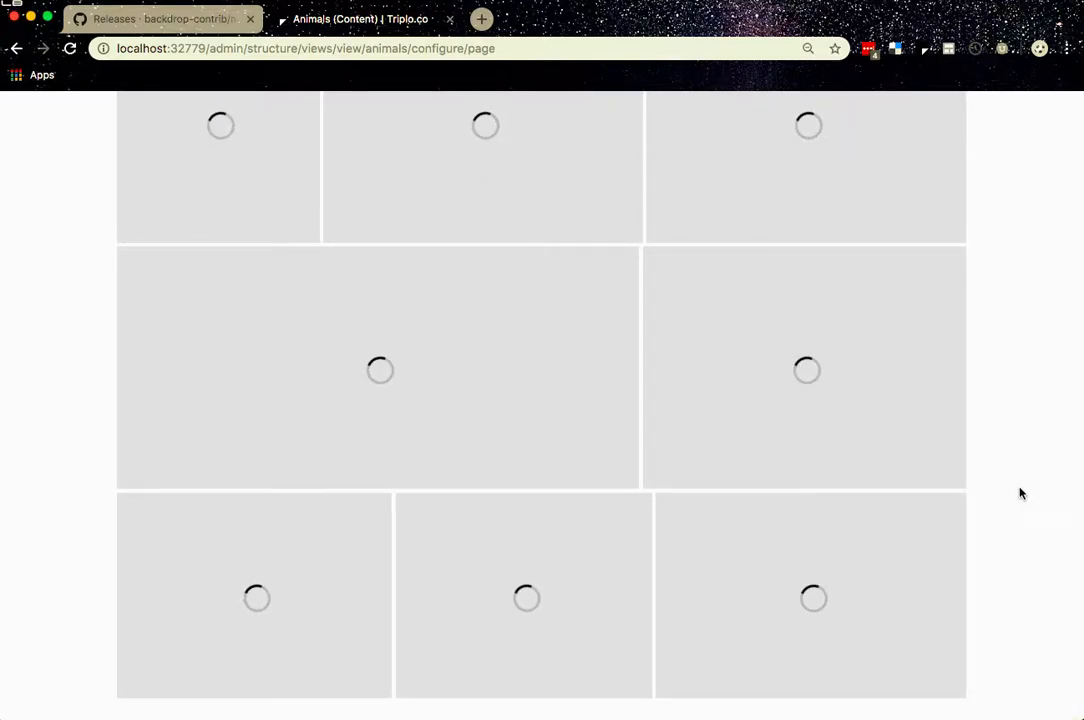
pyautogui.scroll(3, 1020, 493)
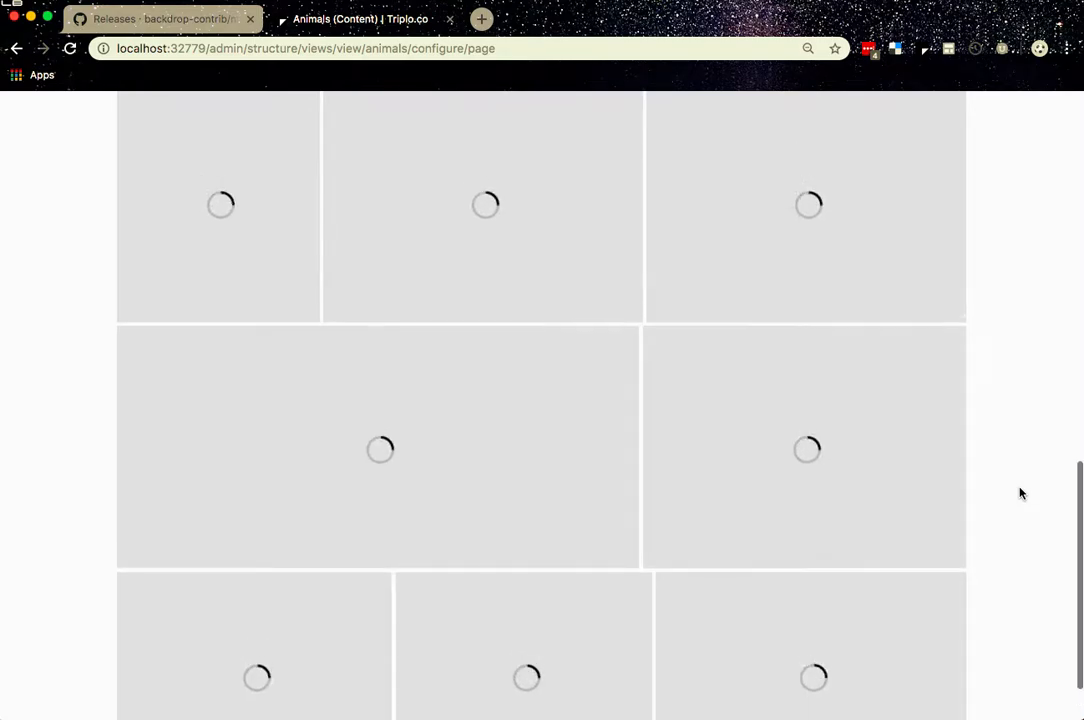
pyautogui.scroll(-4, 1020, 493)
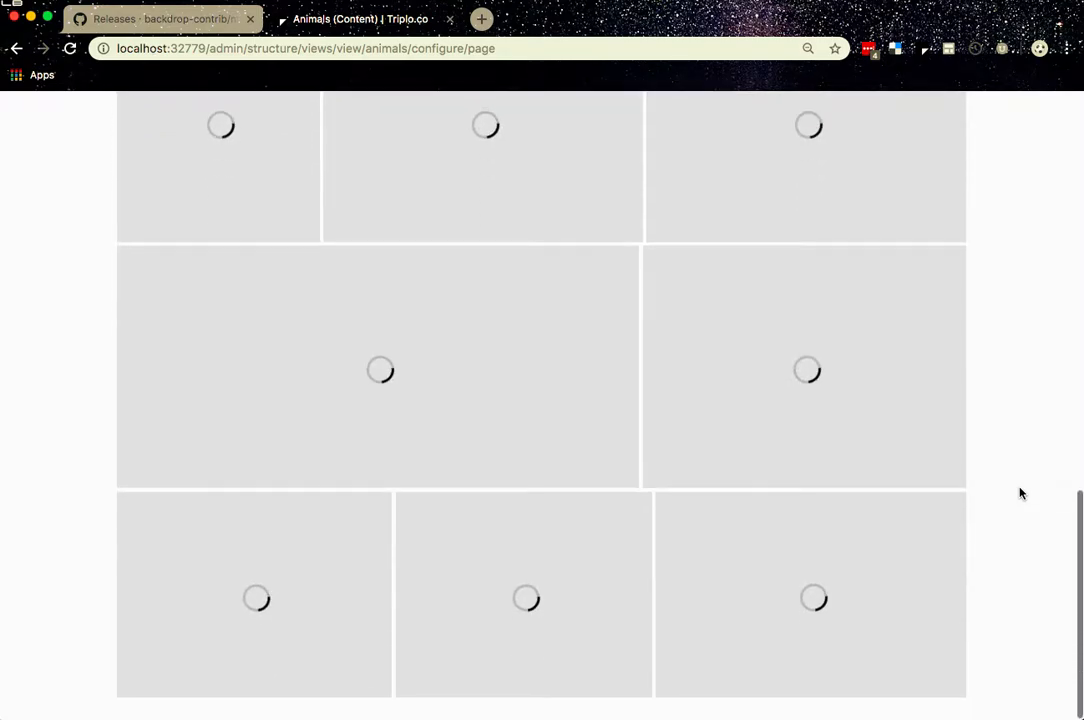
pyautogui.scroll(6, 1020, 493)
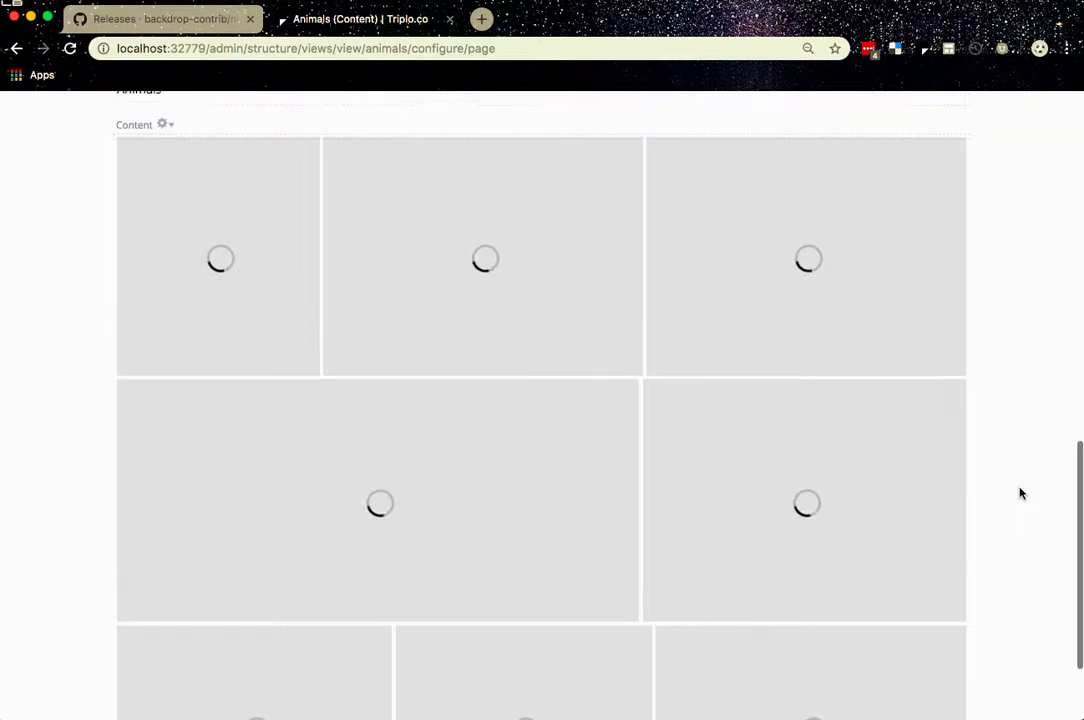
pyautogui.scroll(12, 1020, 493)
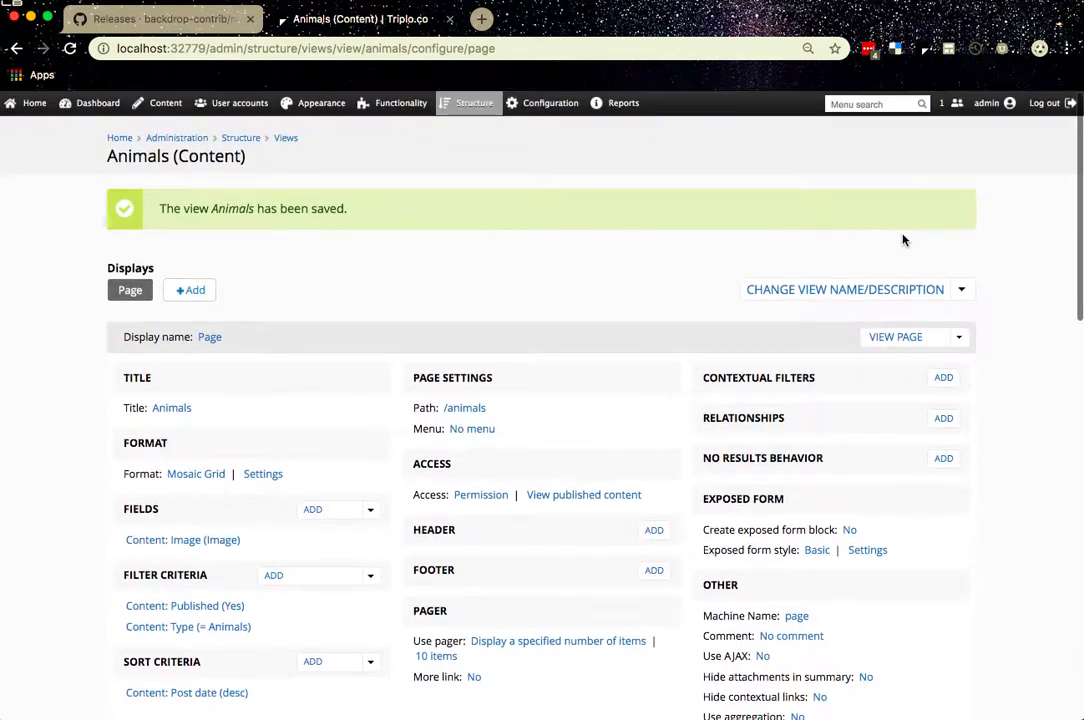
# Open the Animals page on the site and examine the layout of its image rows.
pyautogui.click(896, 338)
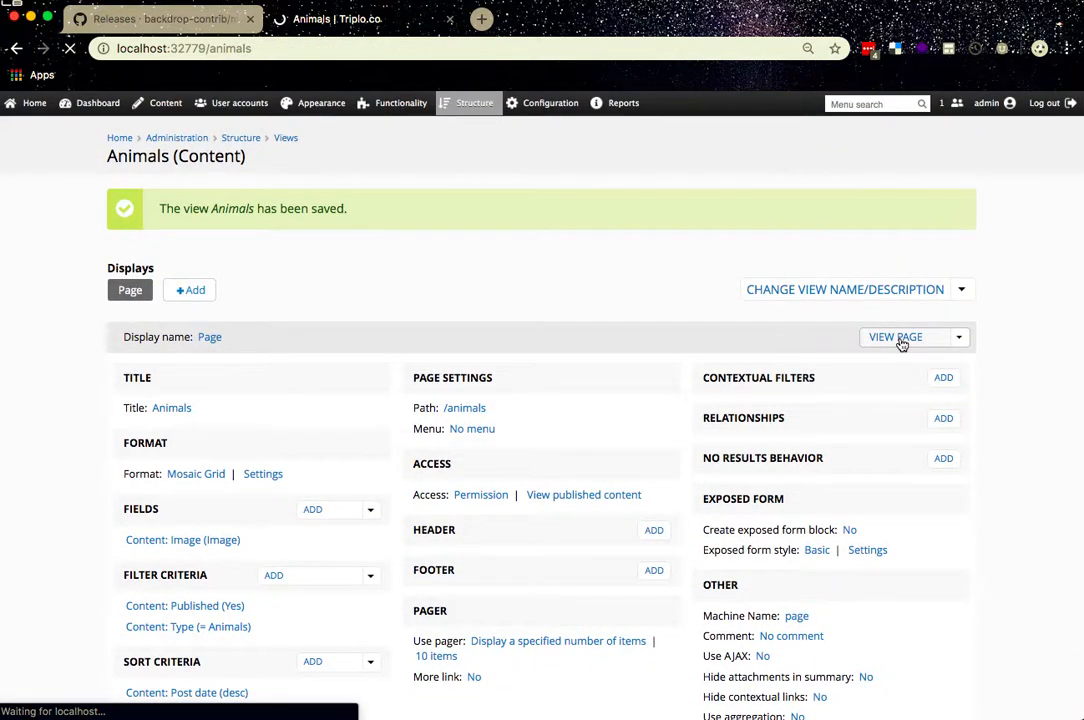
pyautogui.scroll(-5, 886, 513)
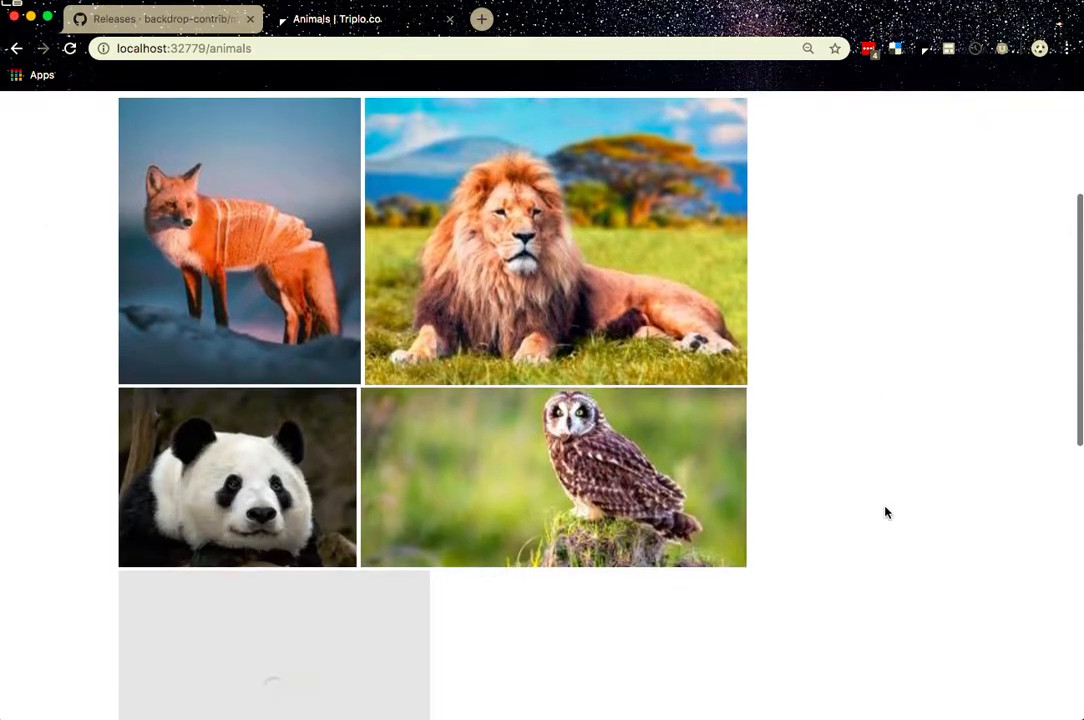
pyautogui.scroll(-7, 886, 513)
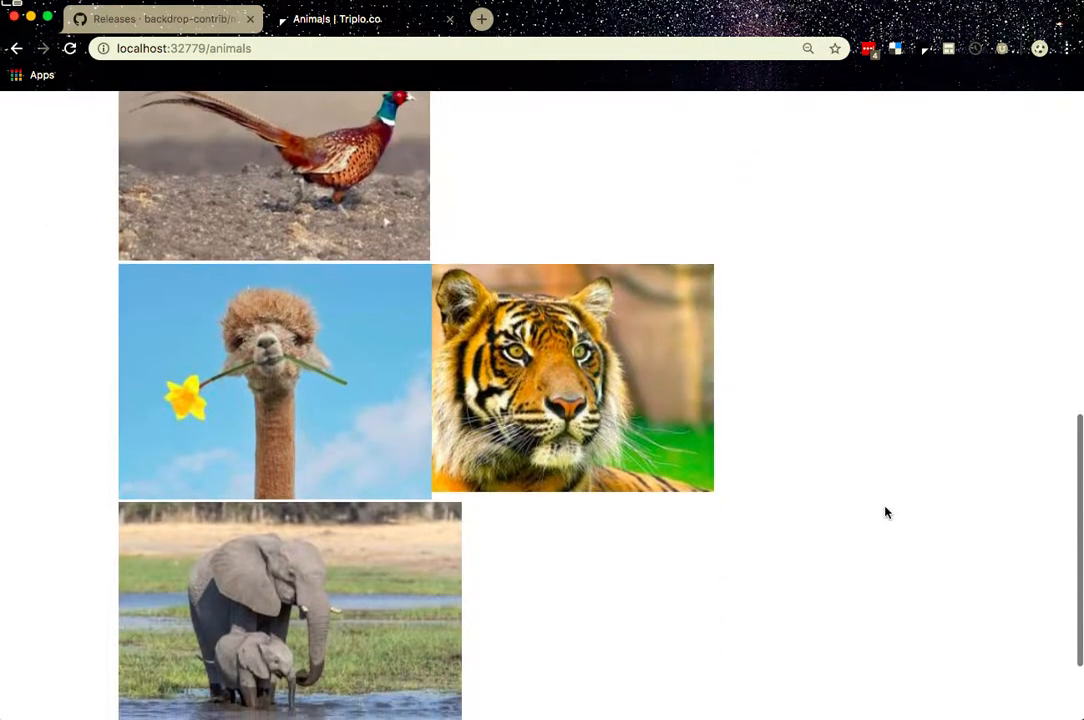
pyautogui.scroll(7, 886, 513)
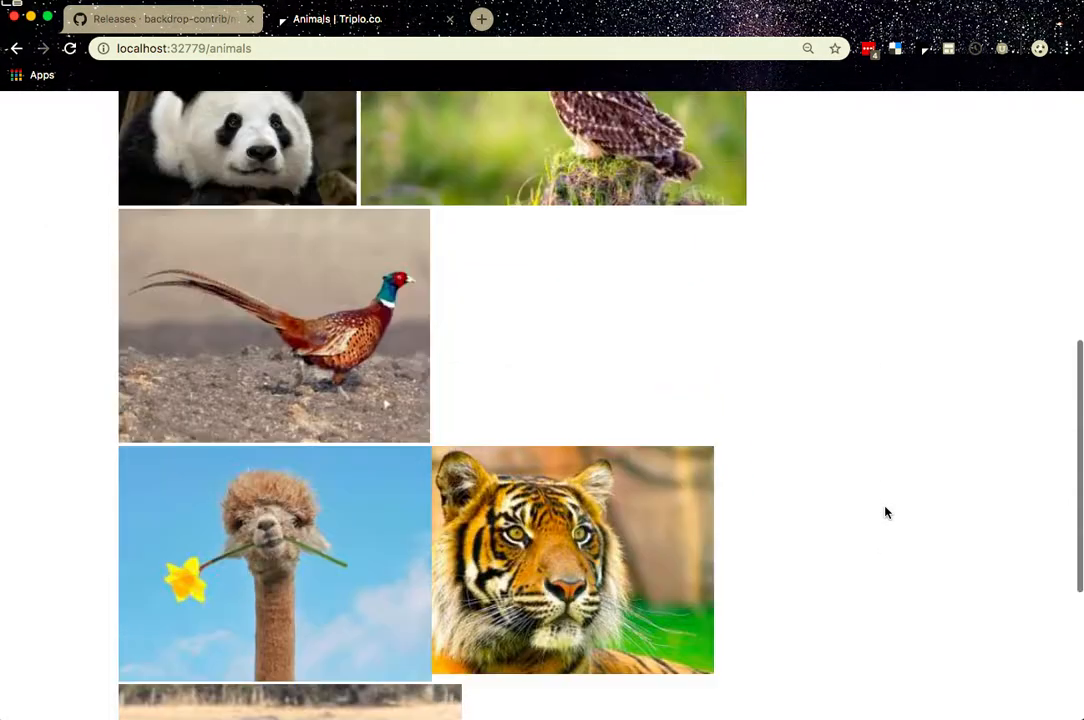
pyautogui.scroll(4, 886, 513)
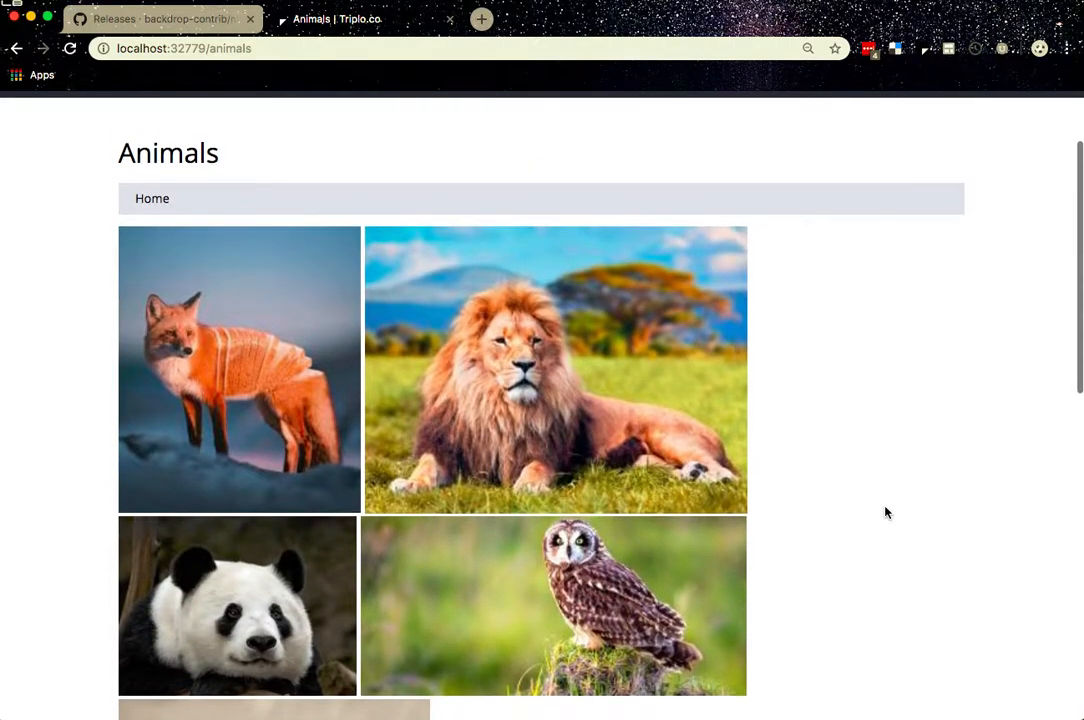
pyautogui.scroll(-6, 886, 513)
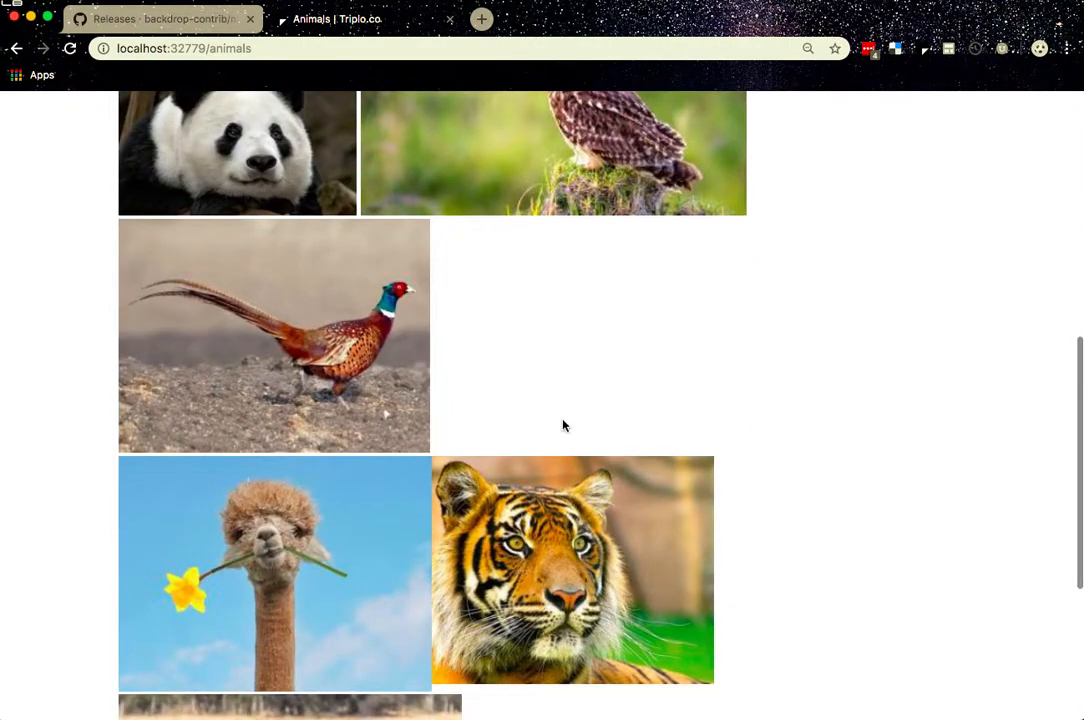
pyautogui.scroll(-4, 593, 416)
# Set the Mosaic Grid's Maximum Row Height to 250 pix for all displays of the Animals view and save the view.
pyautogui.scroll(11, 593, 416)
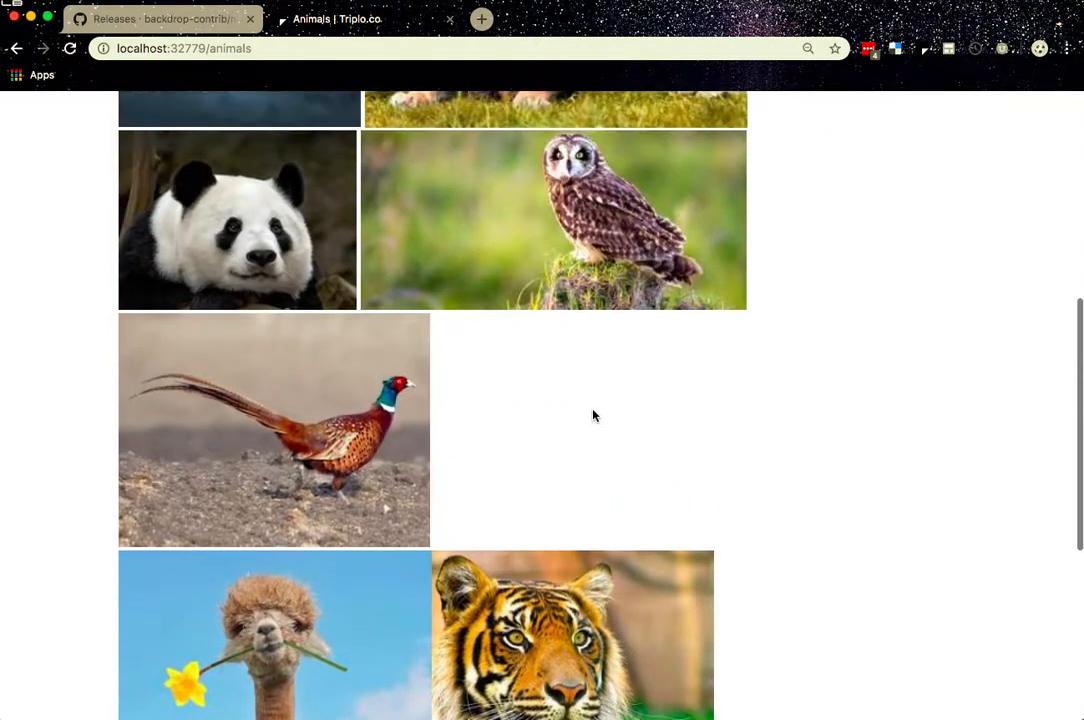
pyautogui.scroll(2, 593, 416)
pyautogui.click(731, 358)
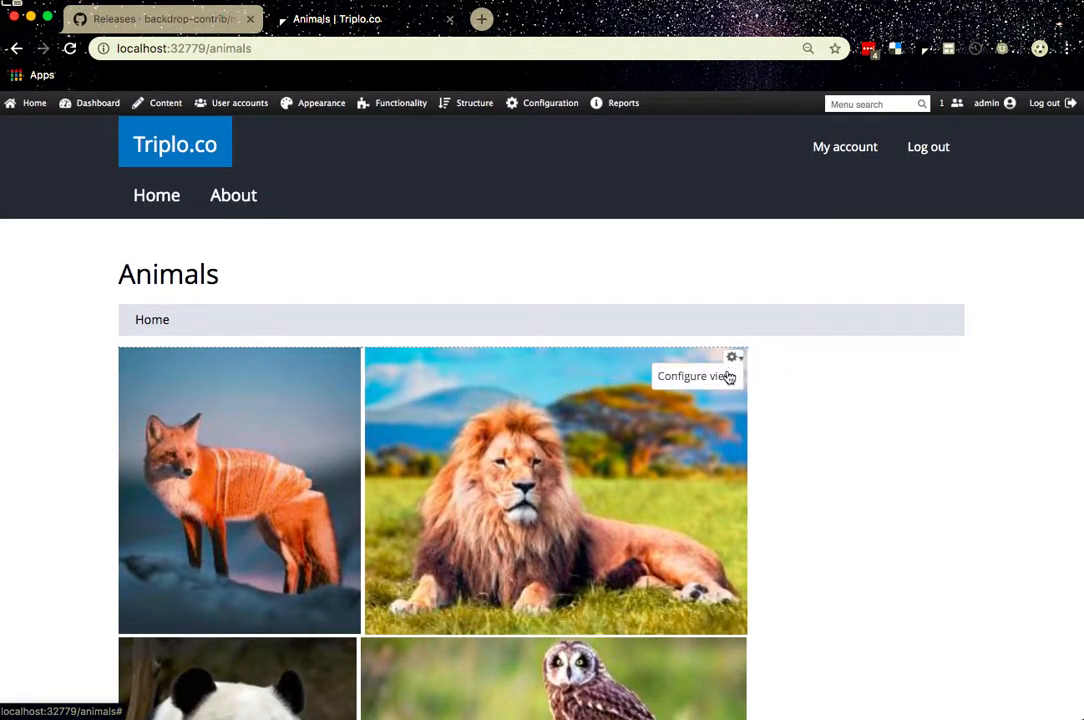
pyautogui.click(729, 378)
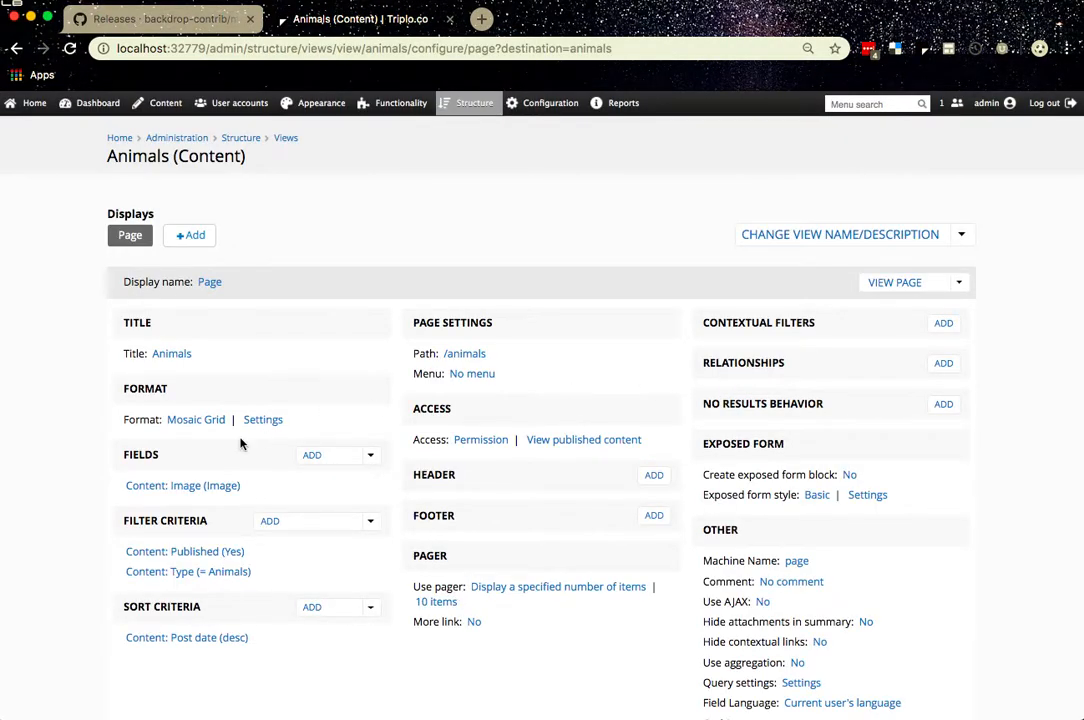
pyautogui.click(263, 420)
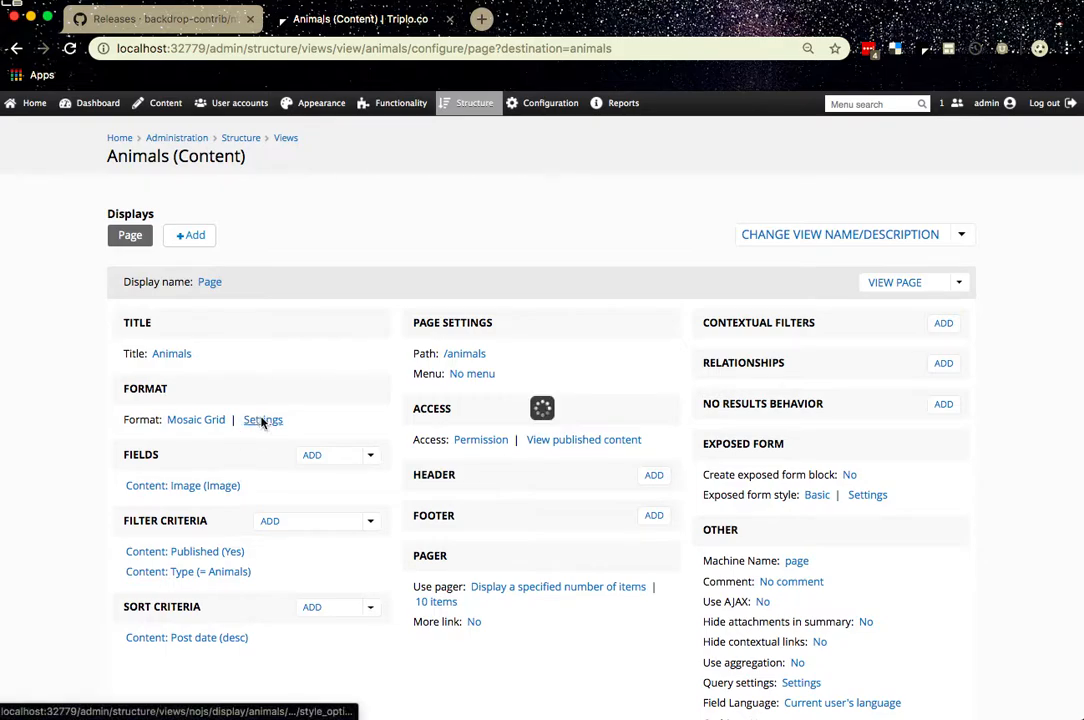
pyautogui.doubleClick(84, 253)
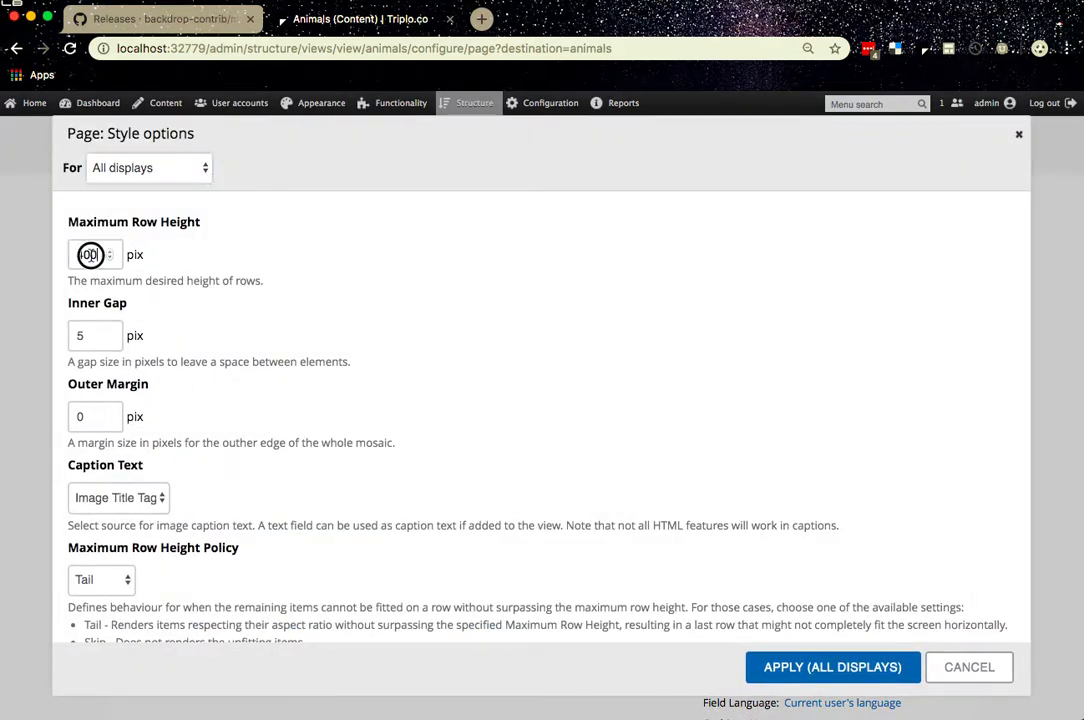
pyautogui.write('250')
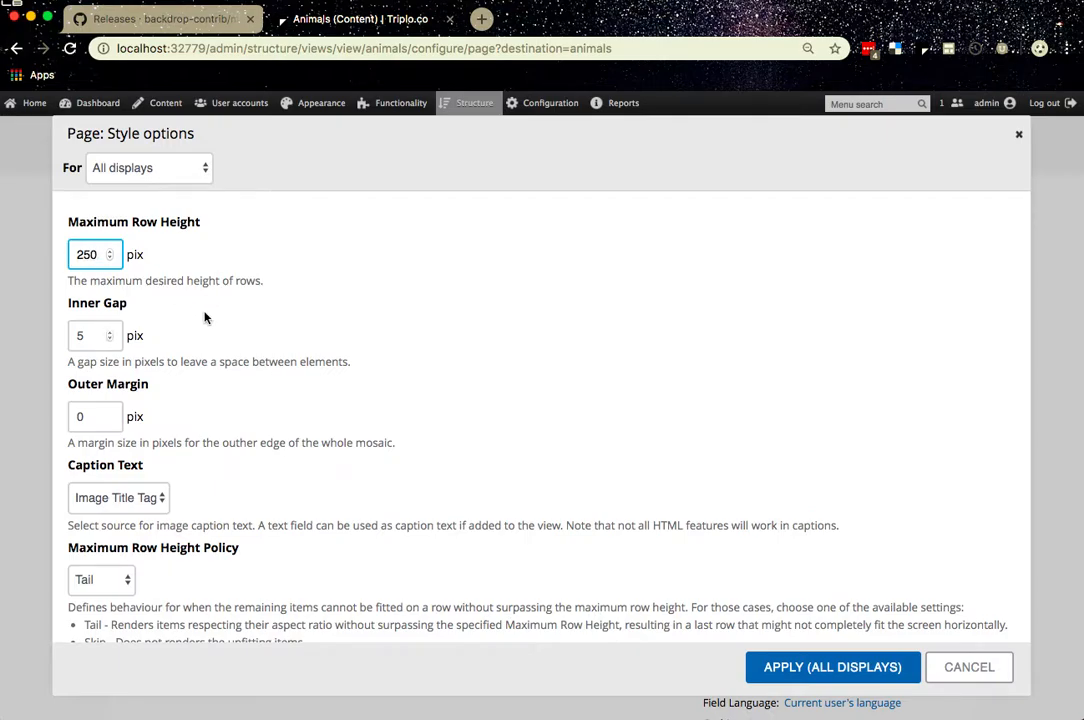
pyautogui.scroll(-3, 204, 317)
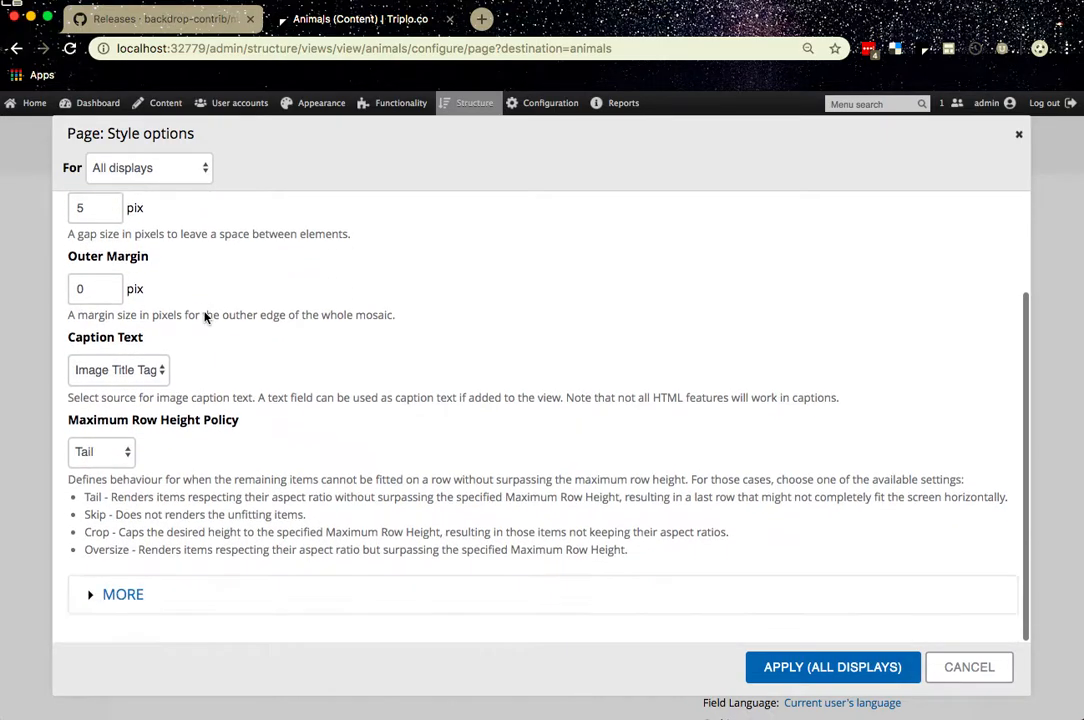
pyautogui.click(792, 665)
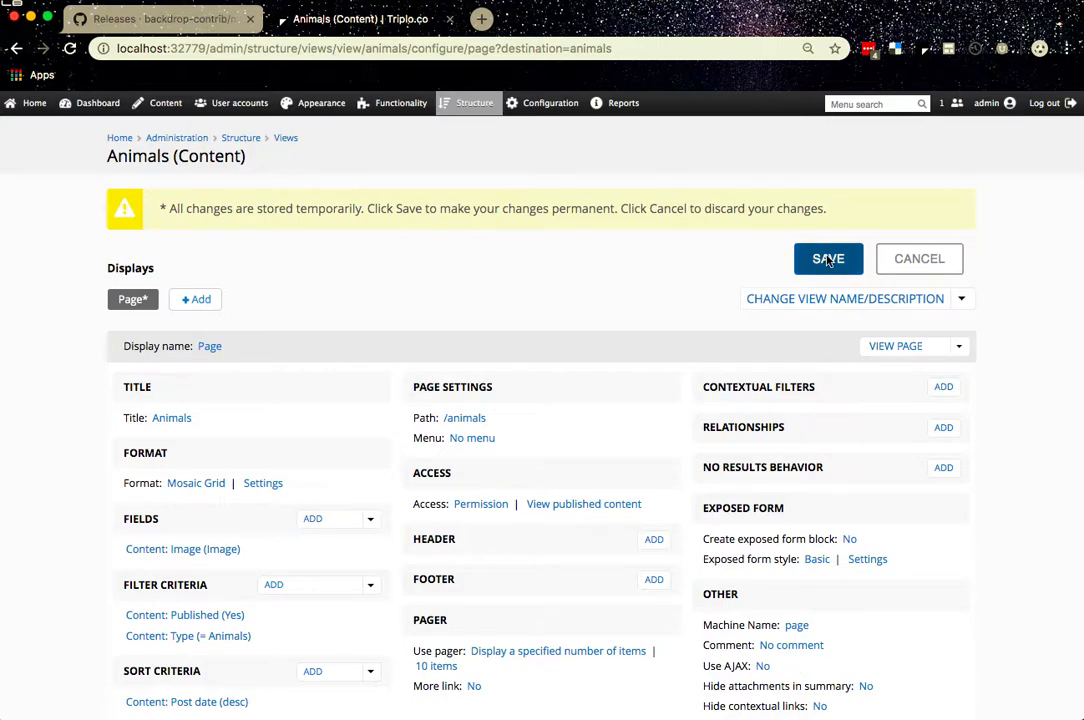
pyautogui.click(828, 259)
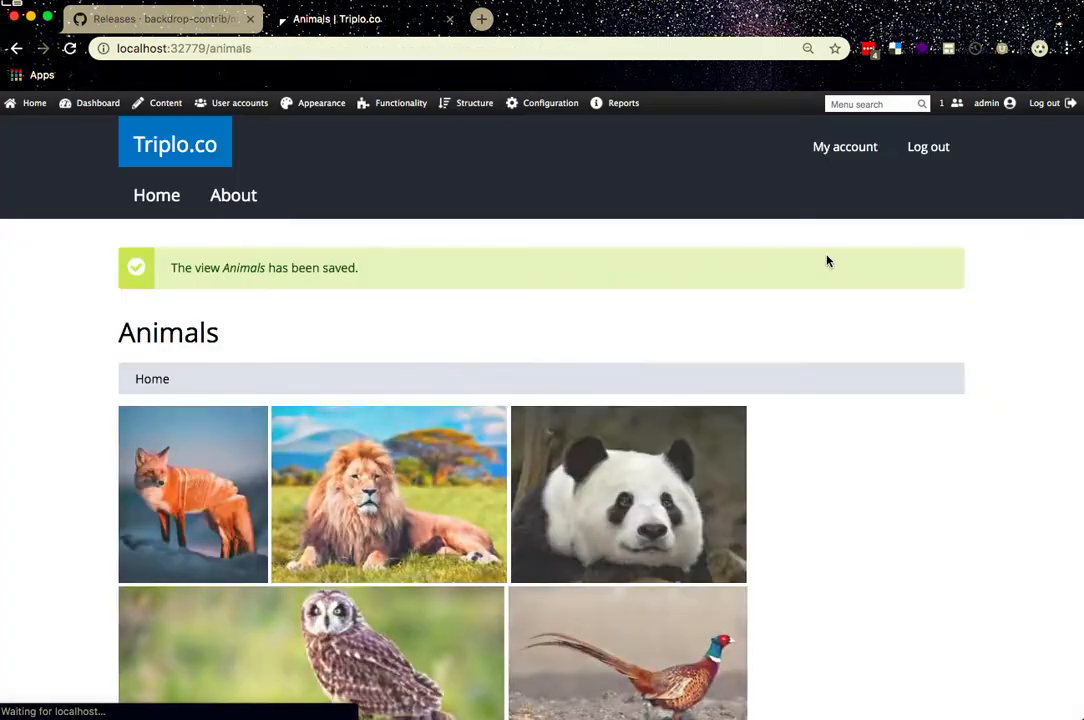
# Examine how the animal images fill the rows of the saved Animals page.
pyautogui.scroll(-3, 816, 437)
pyautogui.scroll(-3, 816, 437)
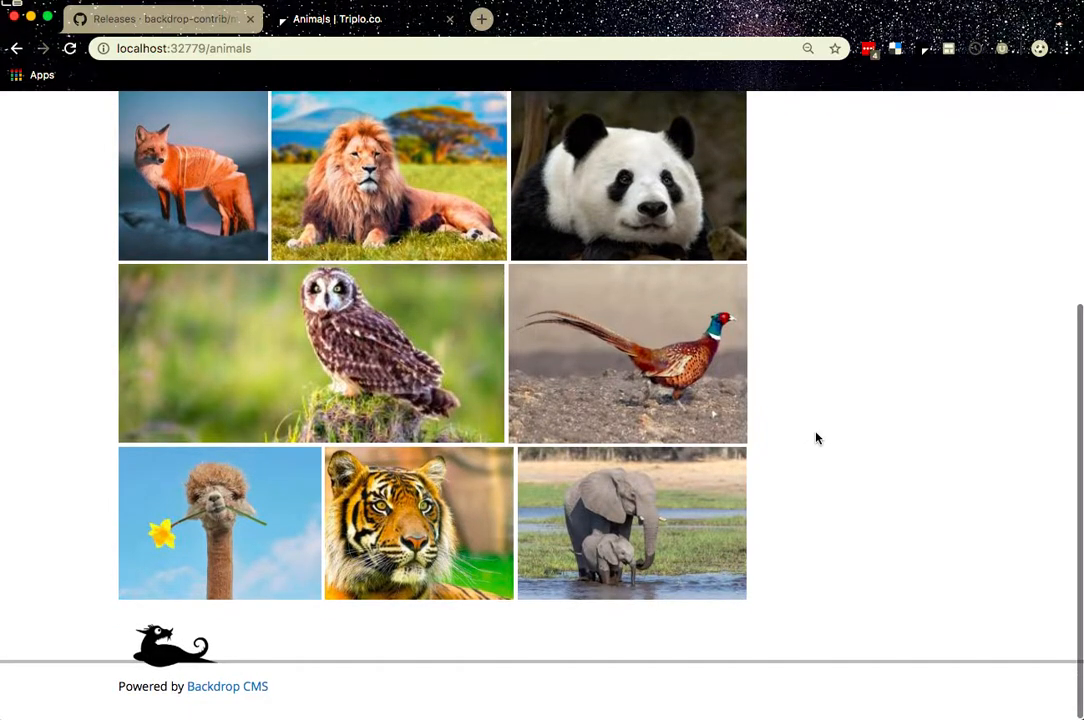
pyautogui.scroll(2, 816, 437)
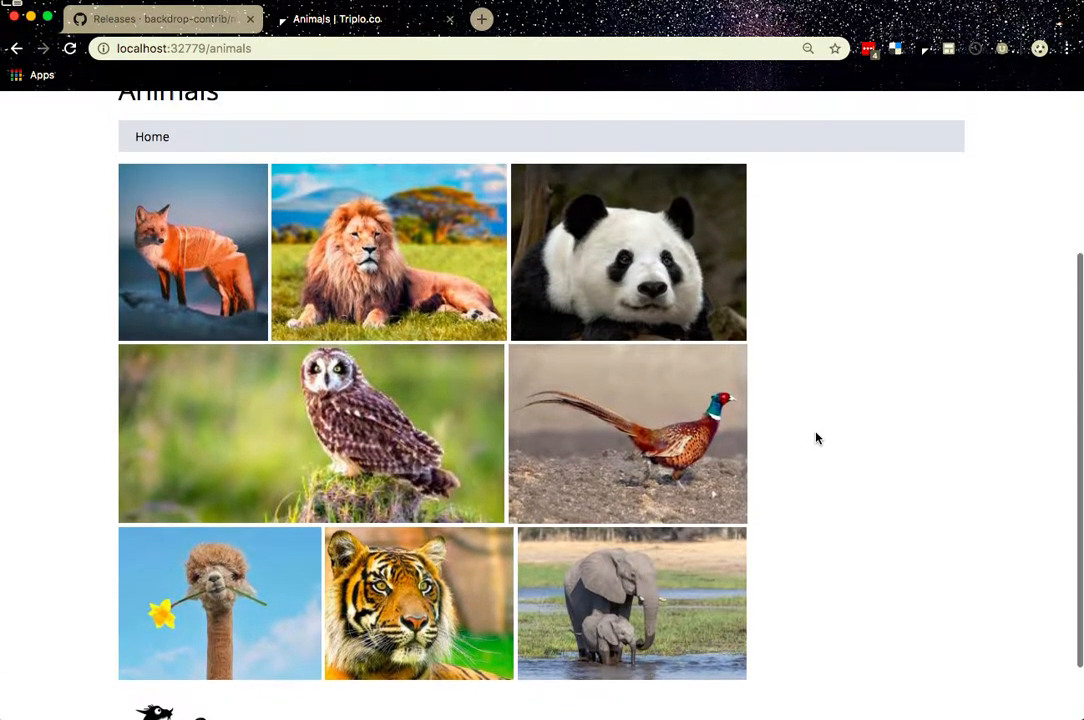
pyautogui.scroll(-1, 816, 437)
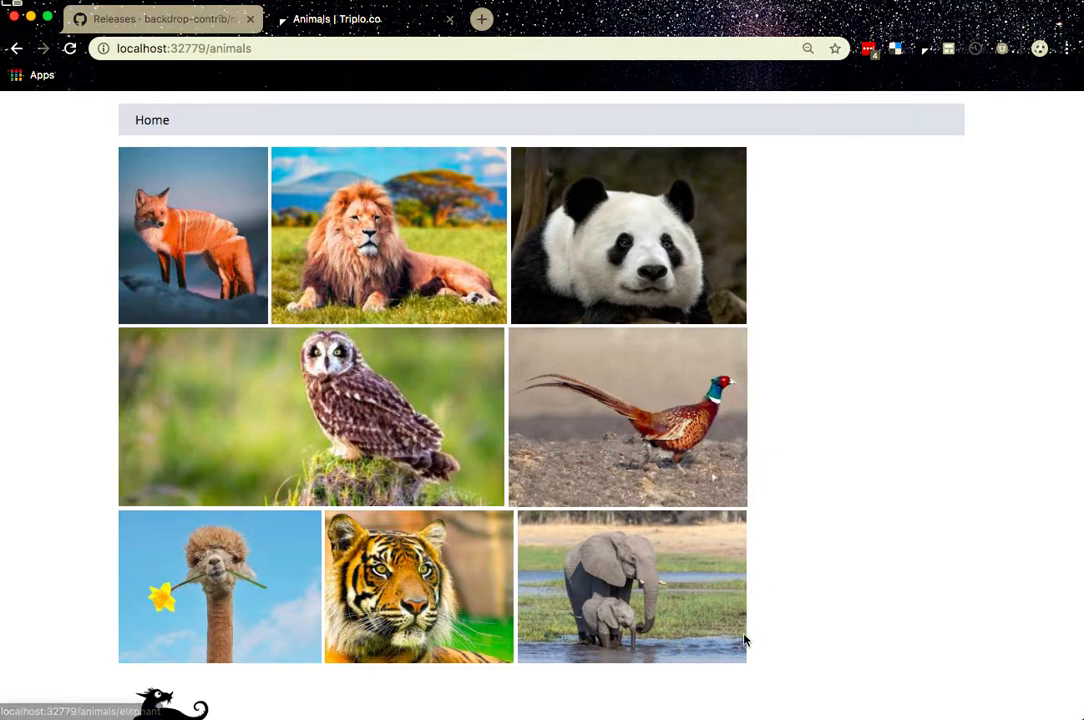
pyautogui.scroll(-2, 798, 561)
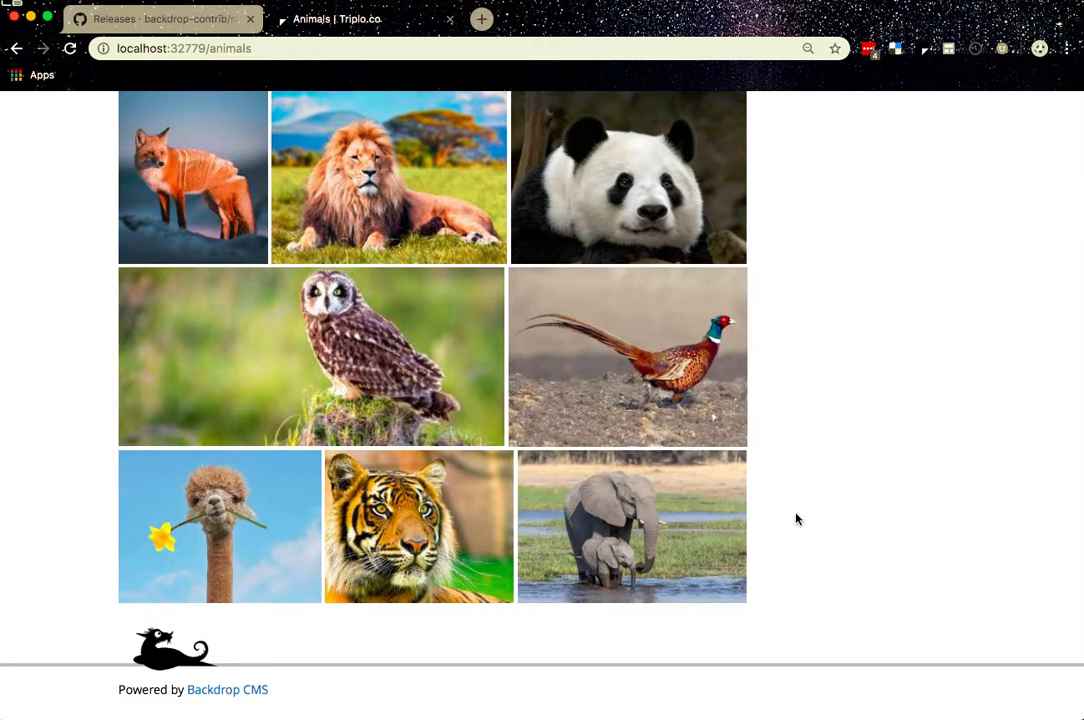
pyautogui.scroll(5, 797, 519)
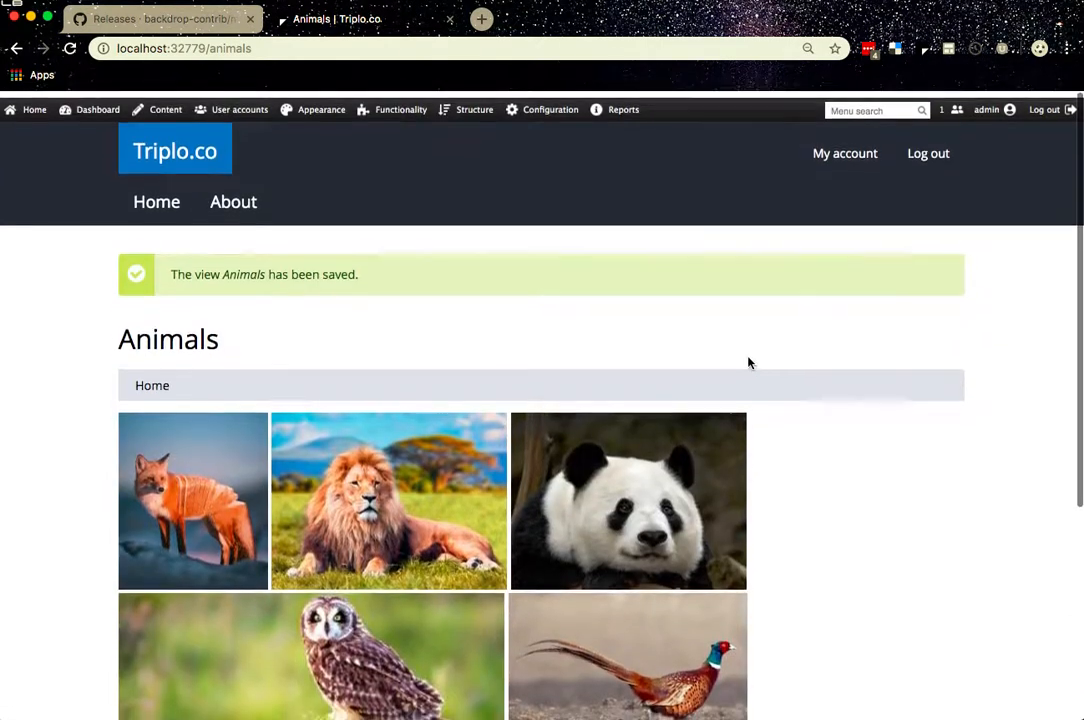
# Reopen the Animals view's Mosaic Grid settings and review the available style options.
pyautogui.click(731, 416)
pyautogui.click(720, 440)
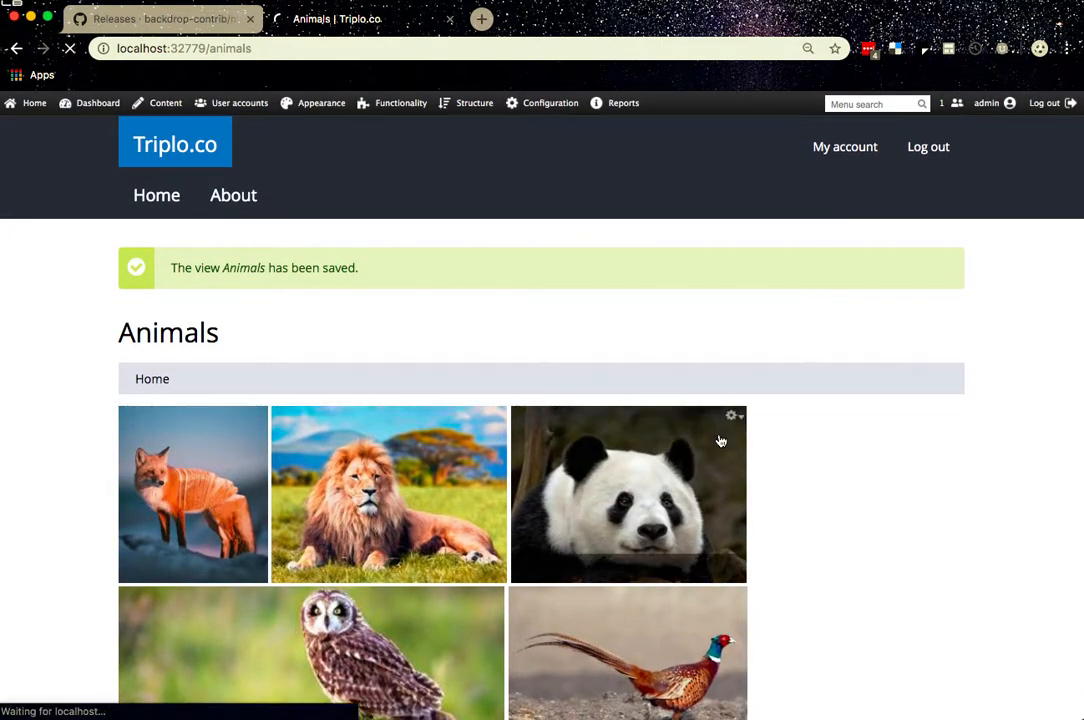
pyautogui.click(266, 418)
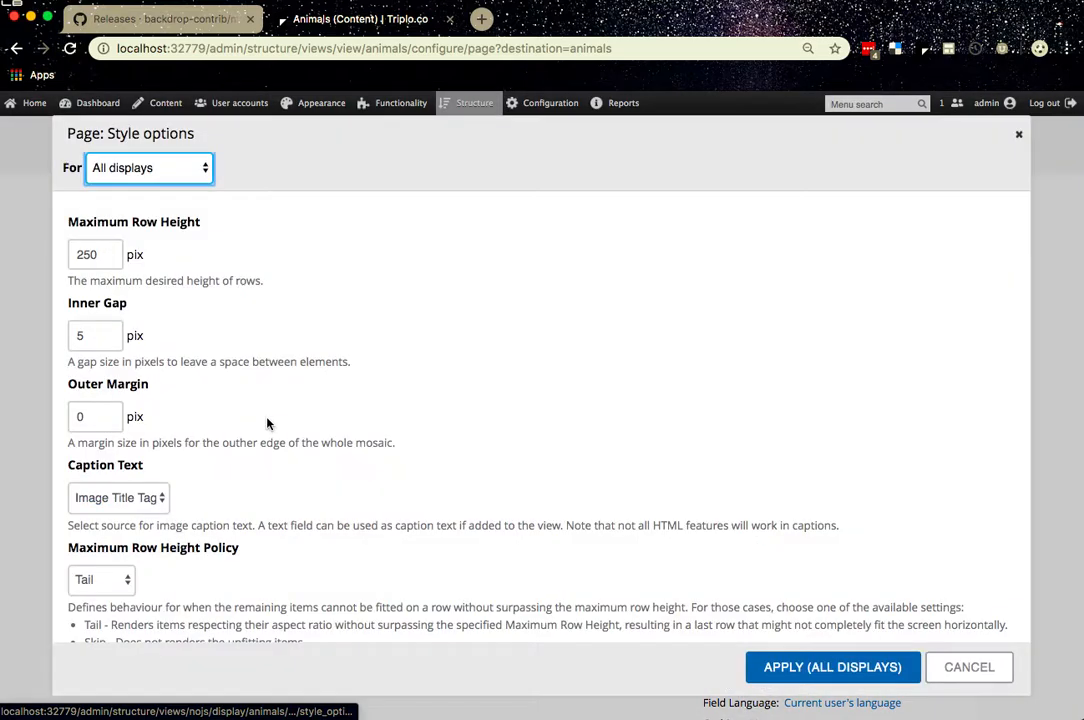
pyautogui.scroll(-3, 265, 460)
pyautogui.scroll(1, 265, 460)
pyautogui.scroll(2, 265, 460)
pyautogui.scroll(-1, 265, 460)
pyautogui.scroll(1, 263, 461)
pyautogui.scroll(-2, 264, 459)
# Set the Maximum Rows Number to 2 in the additional style options for all displays and save the view.
pyautogui.click(133, 600)
pyautogui.scroll(-6, 220, 500)
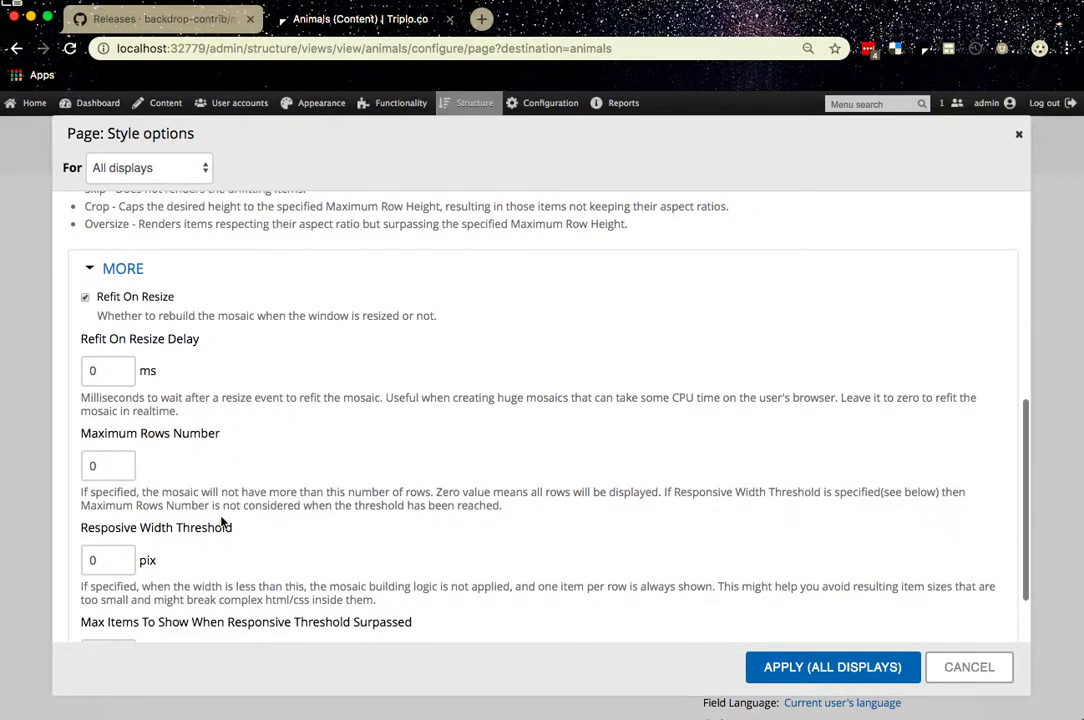
pyautogui.doubleClick(84, 467)
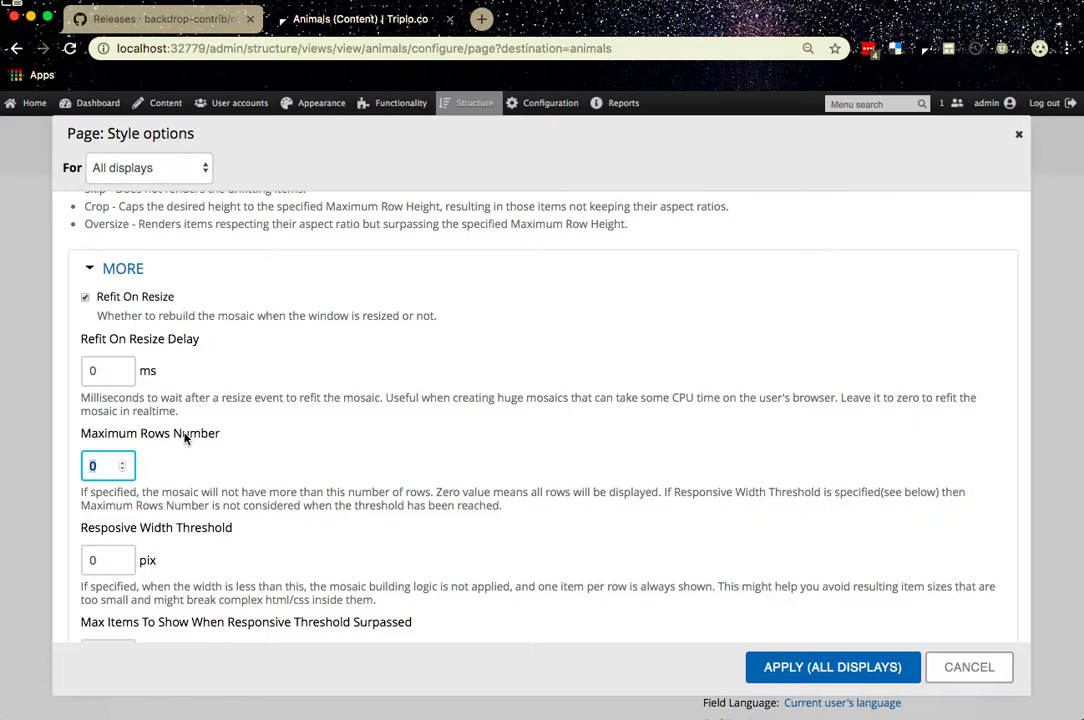
pyautogui.write('2')
pyautogui.click(788, 668)
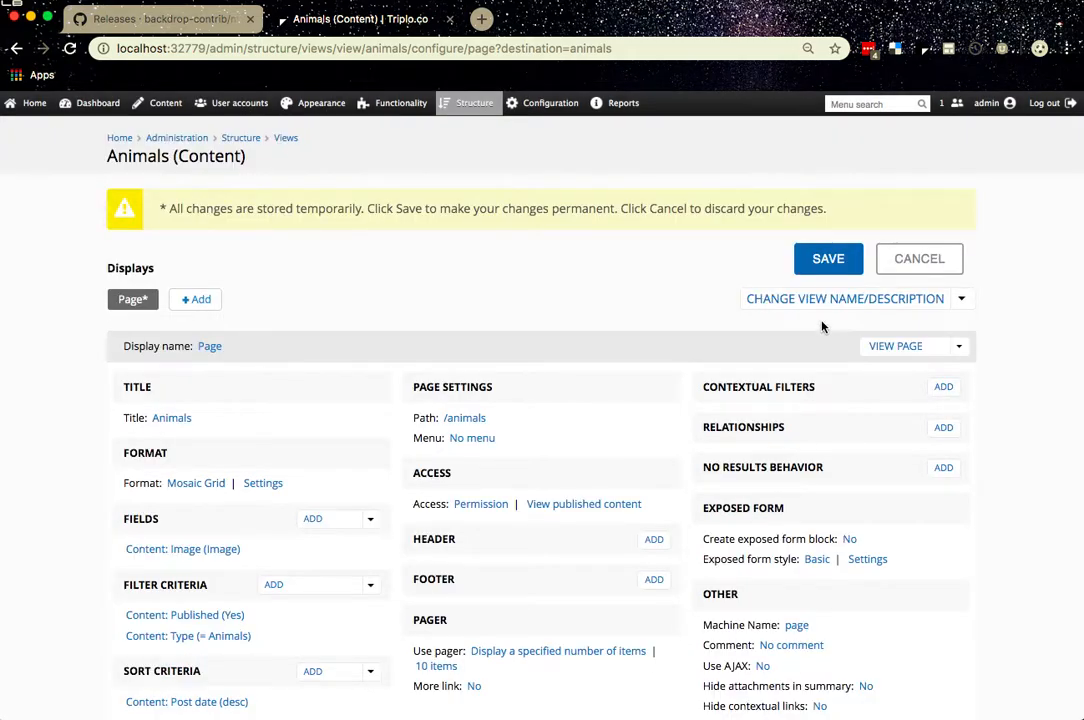
pyautogui.click(828, 259)
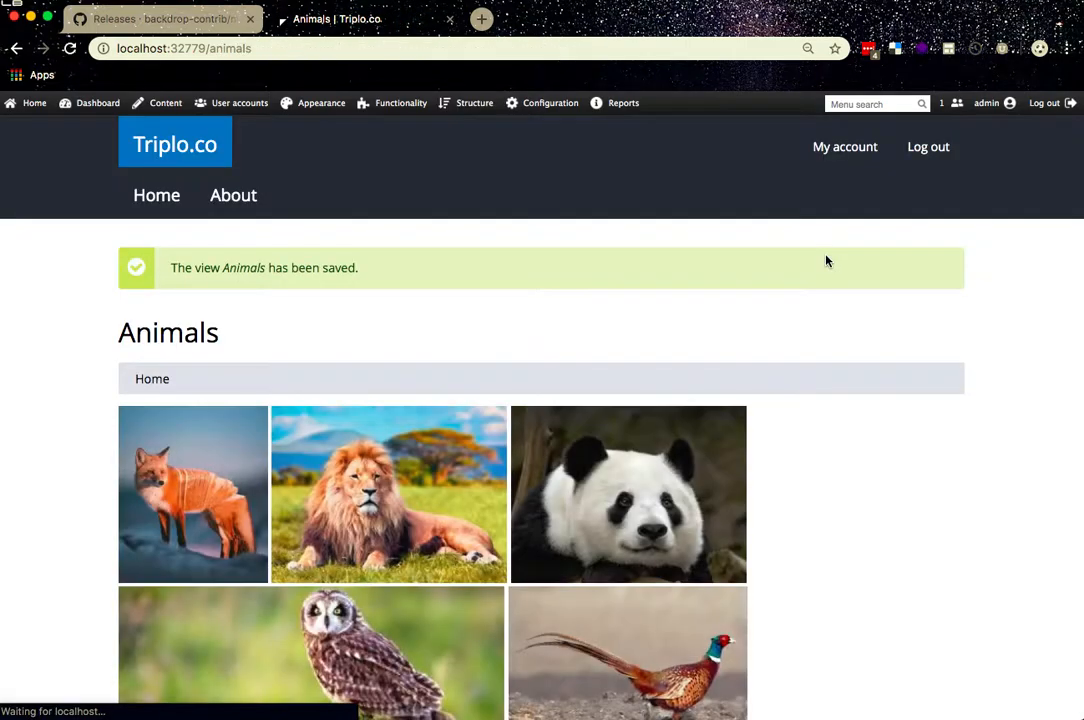
# Check the gallery's rows on the Animals page and open the view's configuration.
pyautogui.scroll(-2, 674, 466)
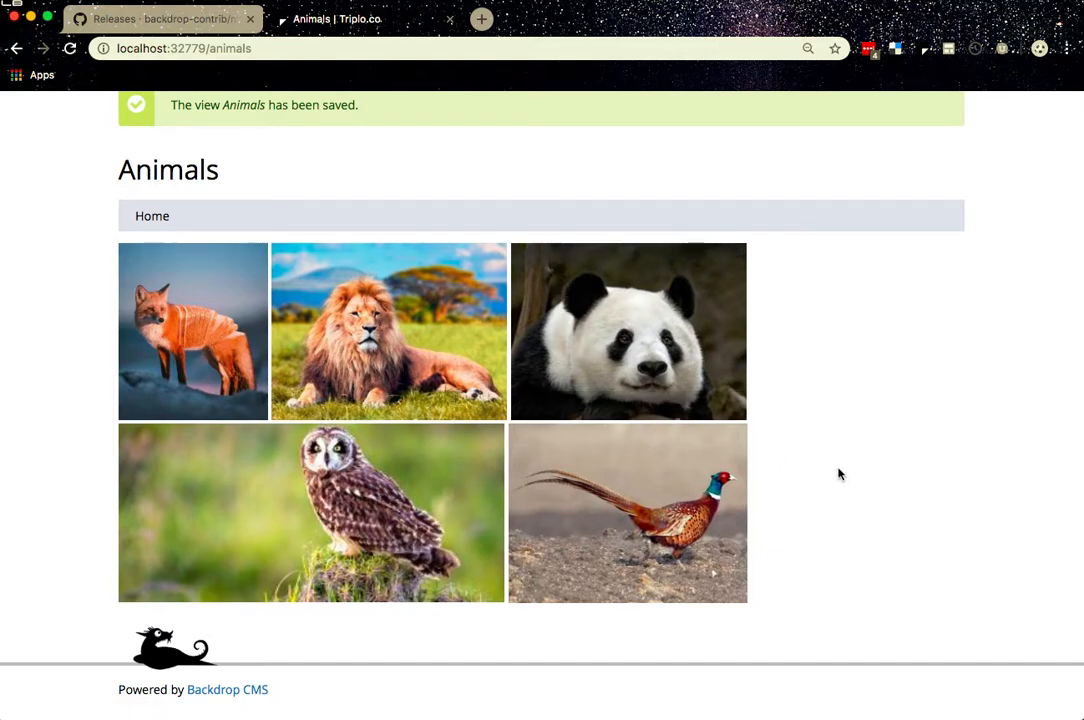
pyautogui.scroll(1, 770, 369)
pyautogui.scroll(-1, 770, 369)
pyautogui.click(734, 253)
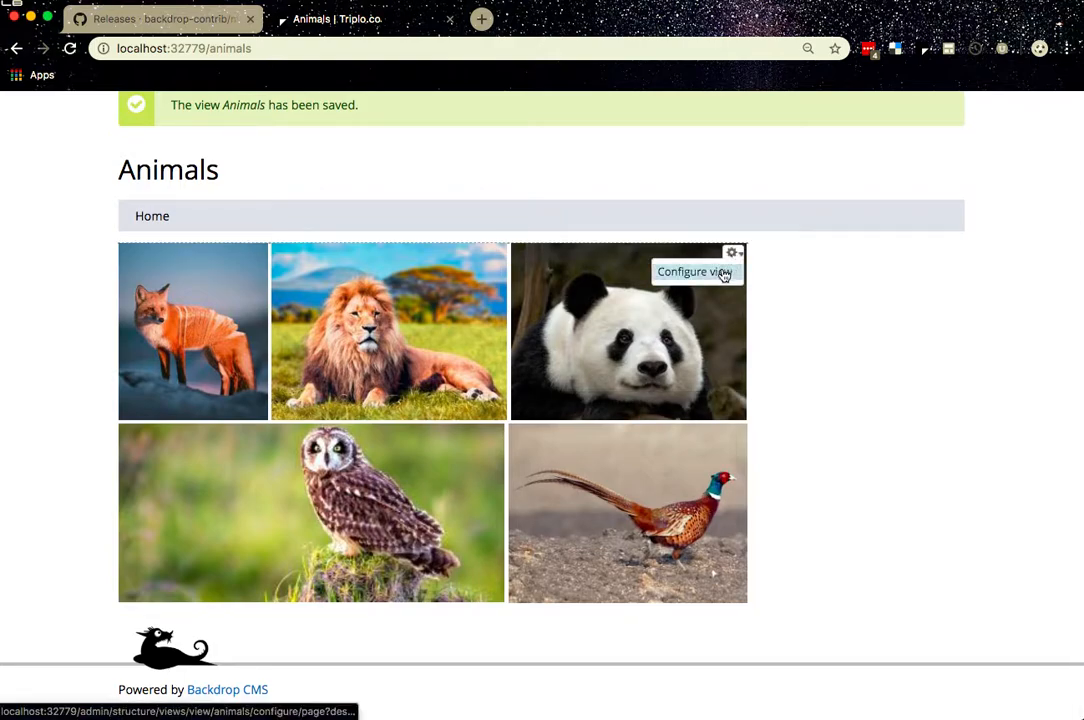
pyautogui.click(722, 273)
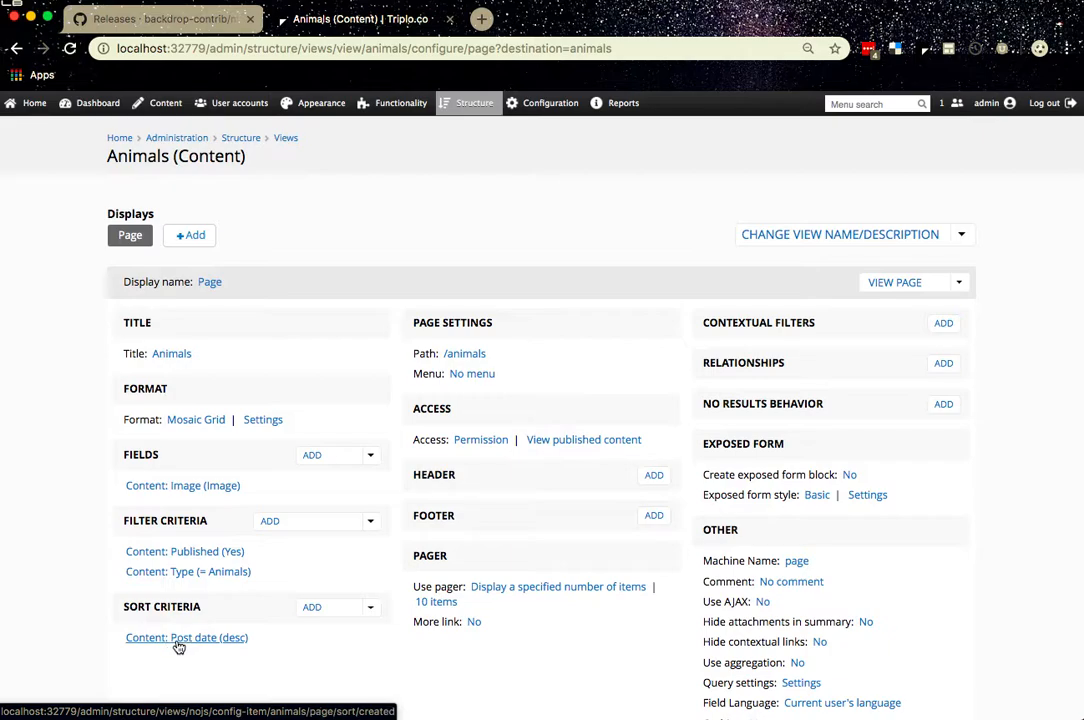
# Update the view's preview to examine the mosaic layout, and return to the Animals page to compare it.
pyautogui.scroll(-3, 499, 378)
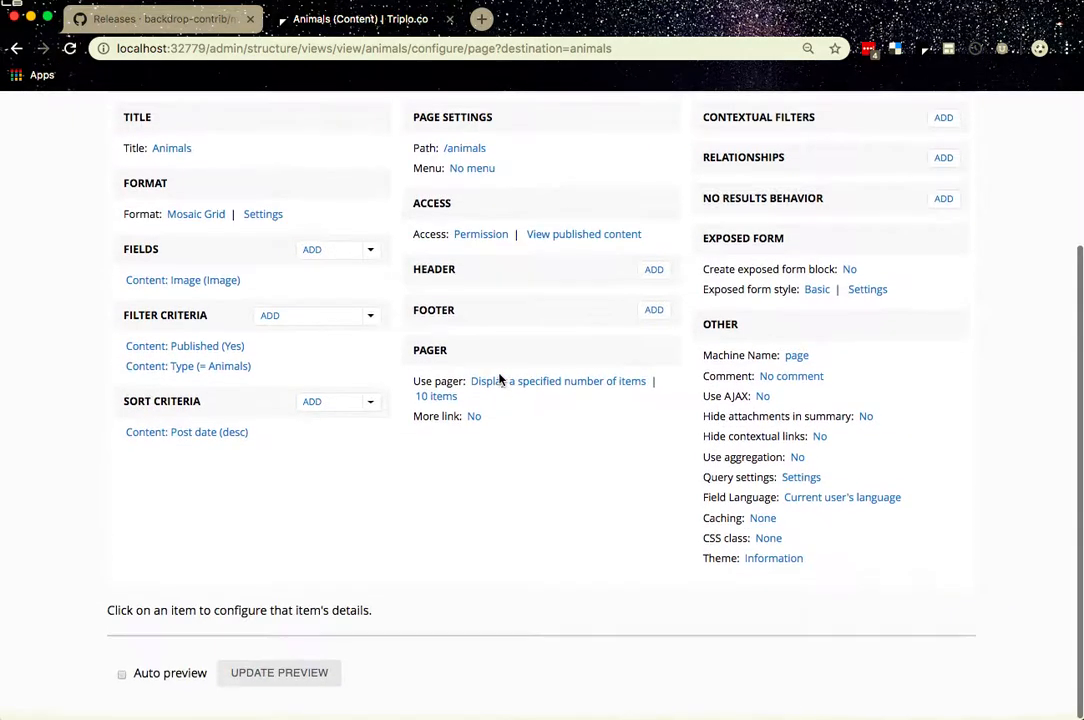
pyautogui.click(285, 680)
pyautogui.scroll(-5, 288, 686)
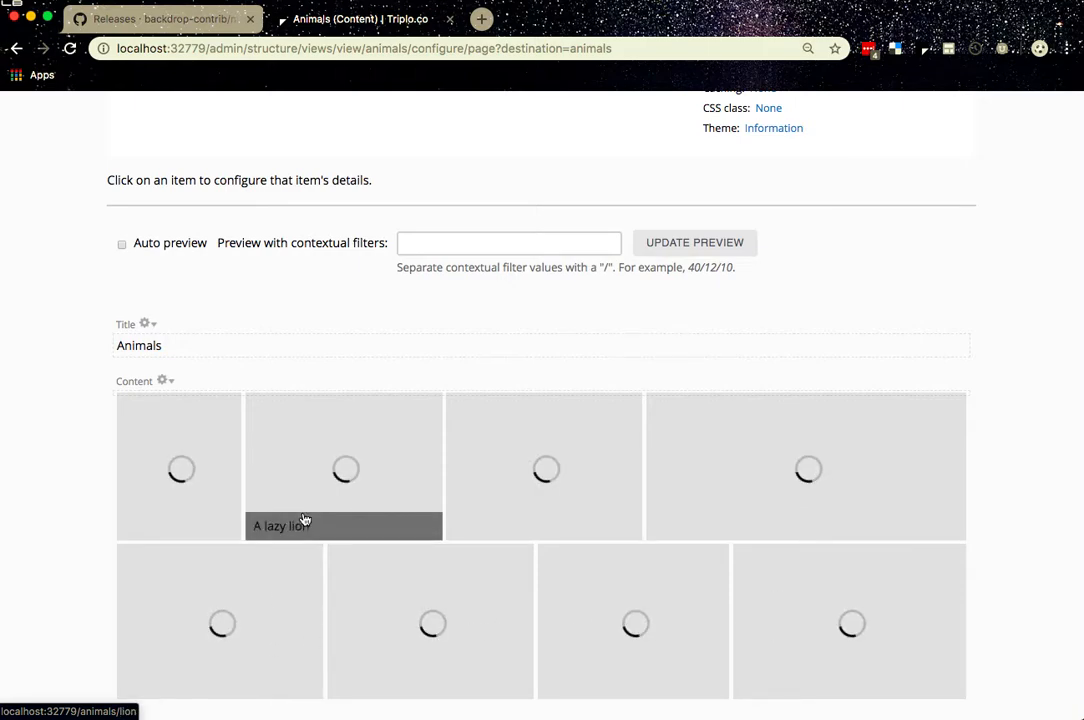
pyautogui.scroll(5, 375, 532)
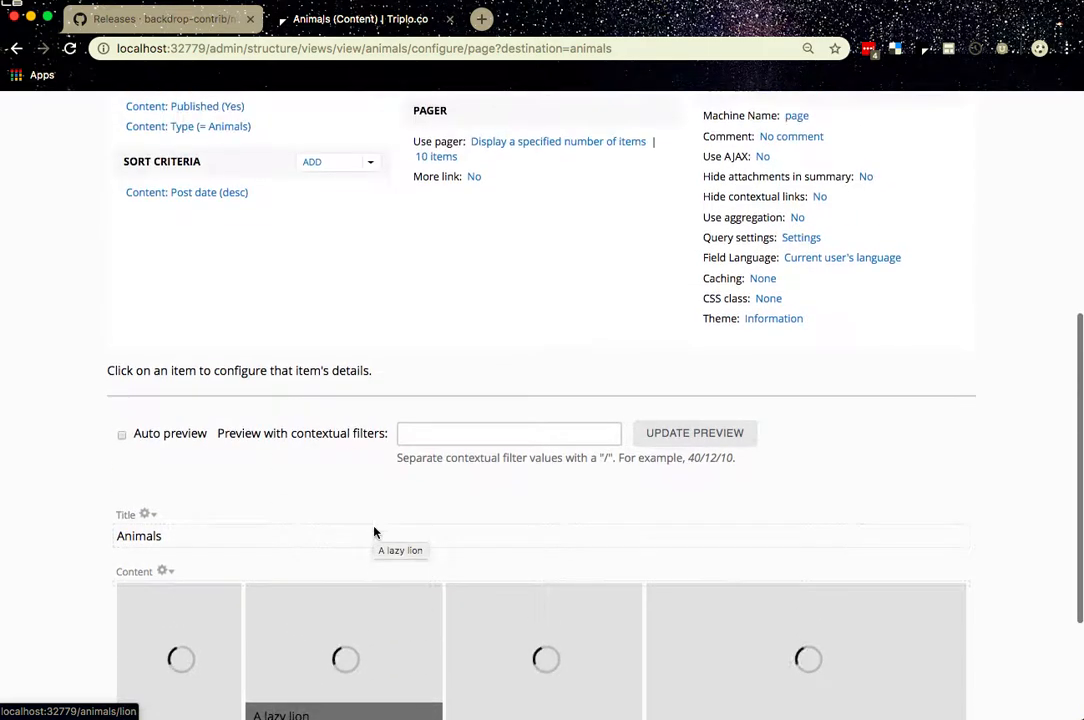
pyautogui.scroll(4, 375, 532)
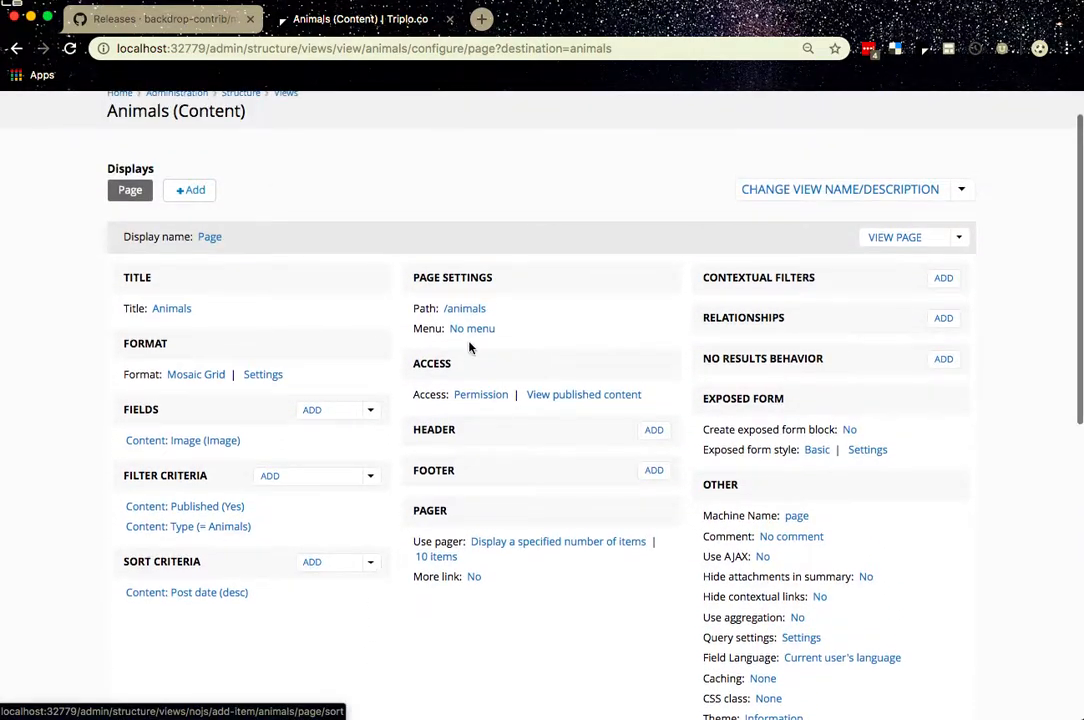
pyautogui.click(903, 241)
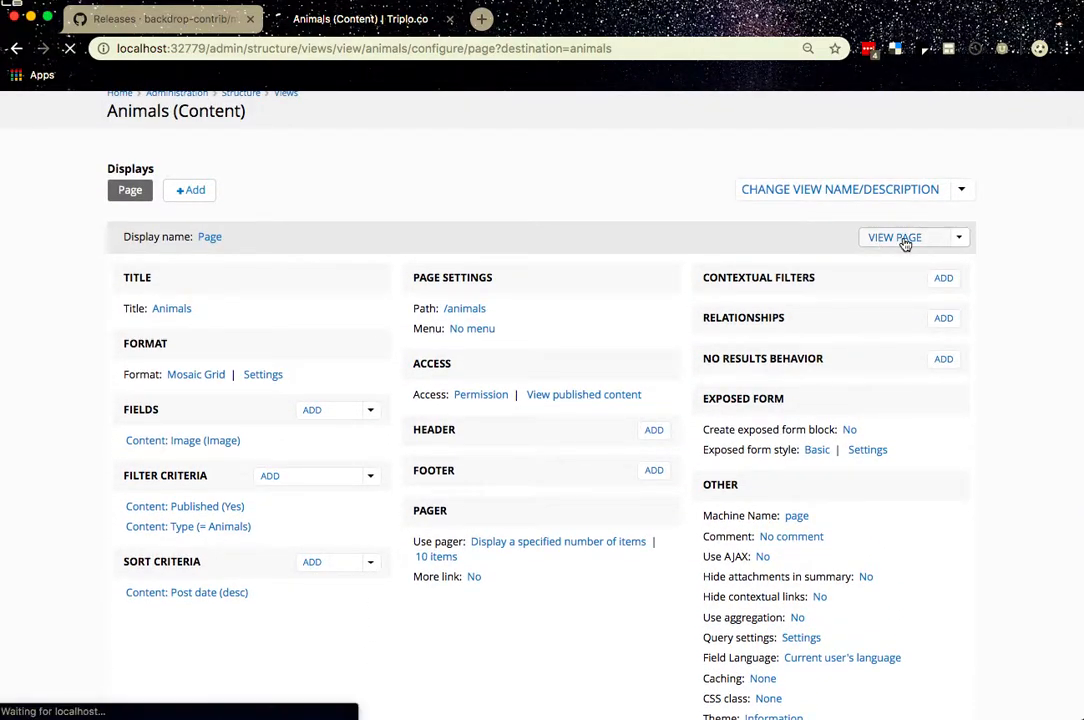
pyautogui.scroll(-2, 649, 414)
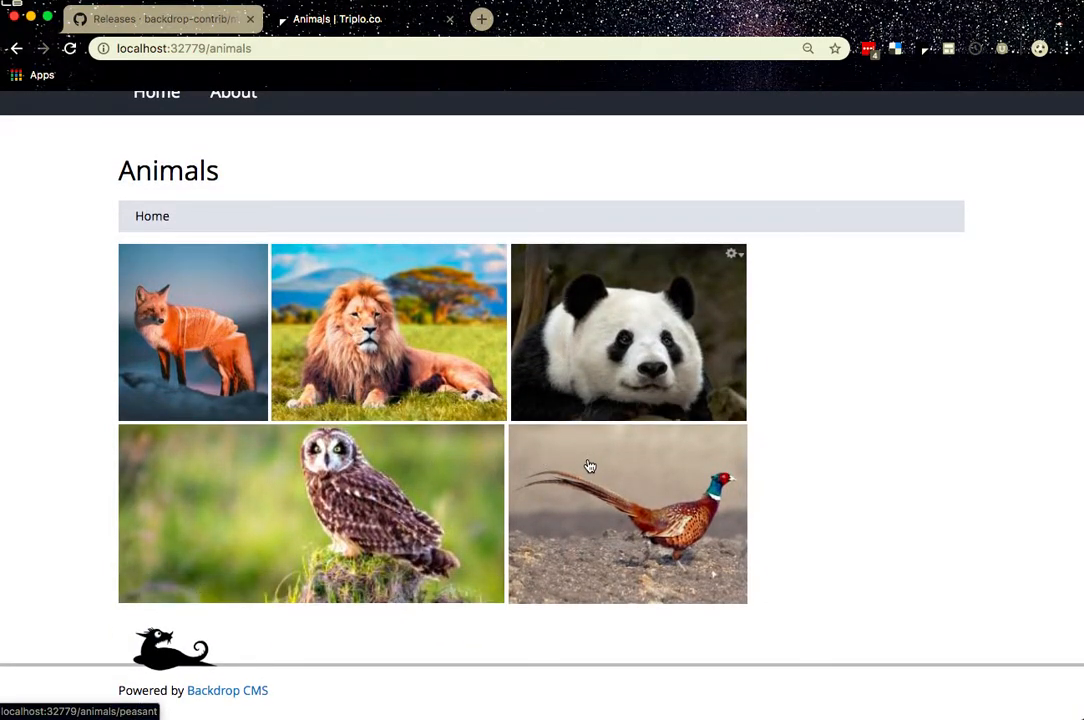
# Add the Global: Random sort criterion to the Animals view for all displays.
pyautogui.click(733, 253)
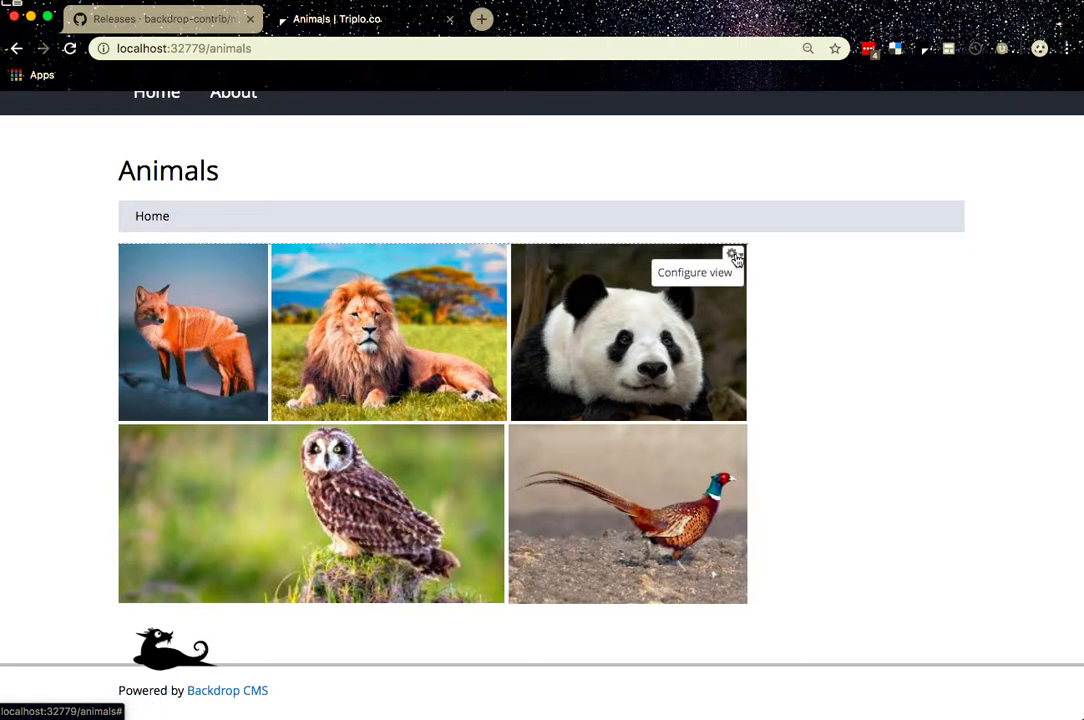
pyautogui.click(716, 278)
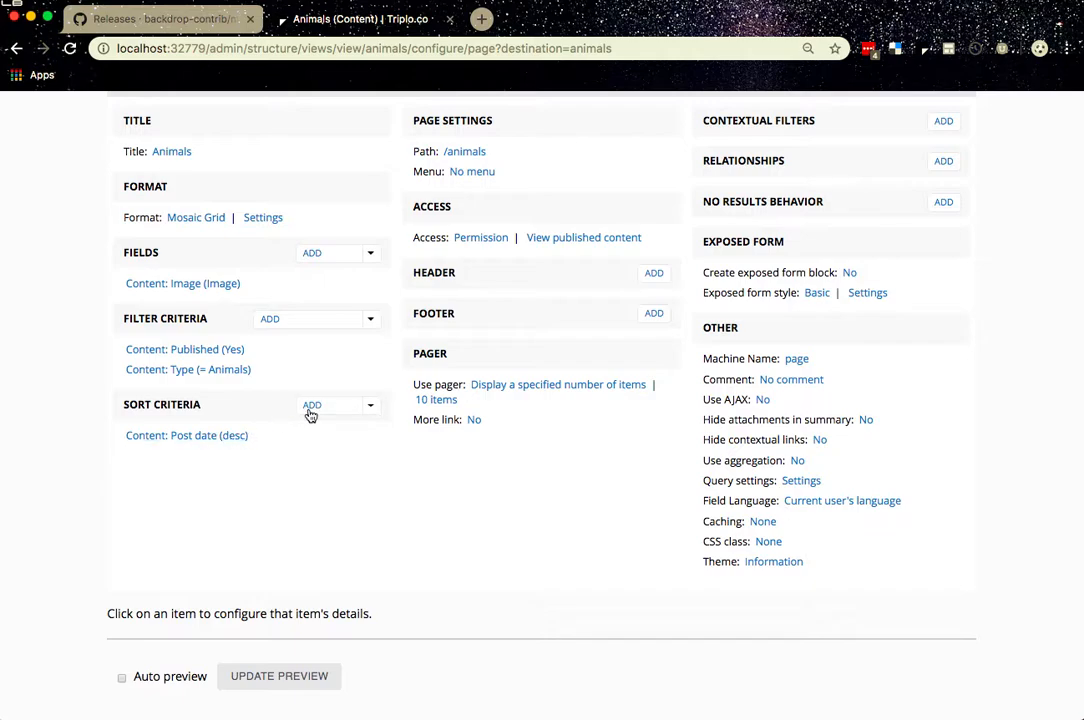
pyautogui.click(371, 405)
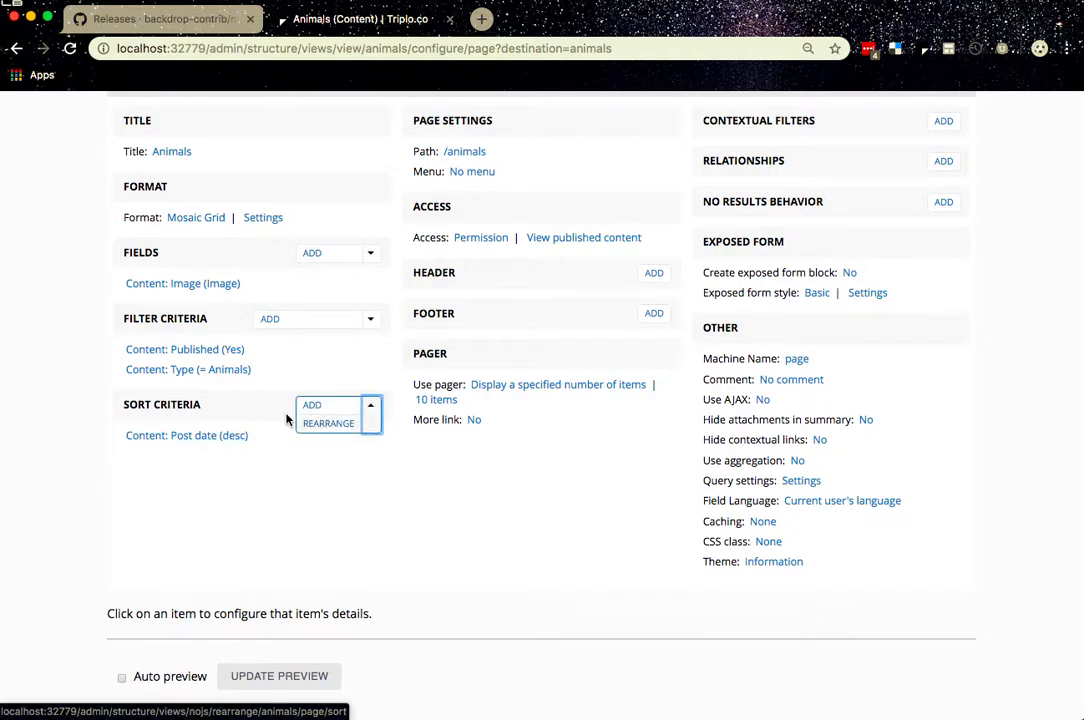
pyautogui.click(308, 410)
pyautogui.click(182, 249)
pyautogui.write('rand')
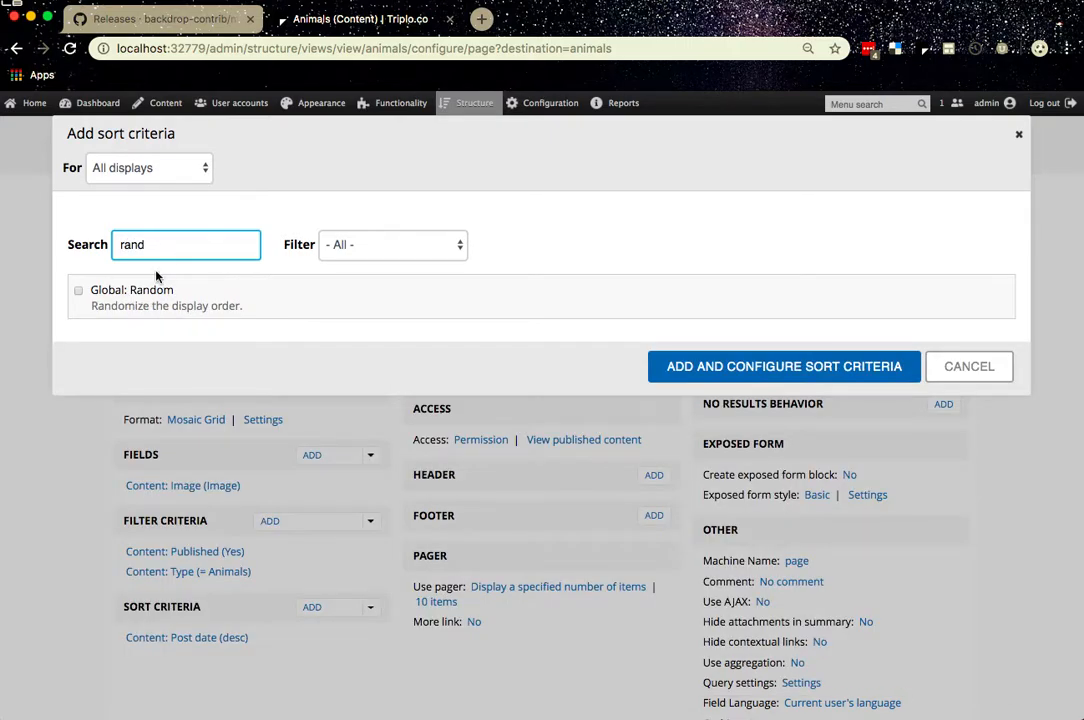
pyautogui.click(140, 291)
pyautogui.click(740, 434)
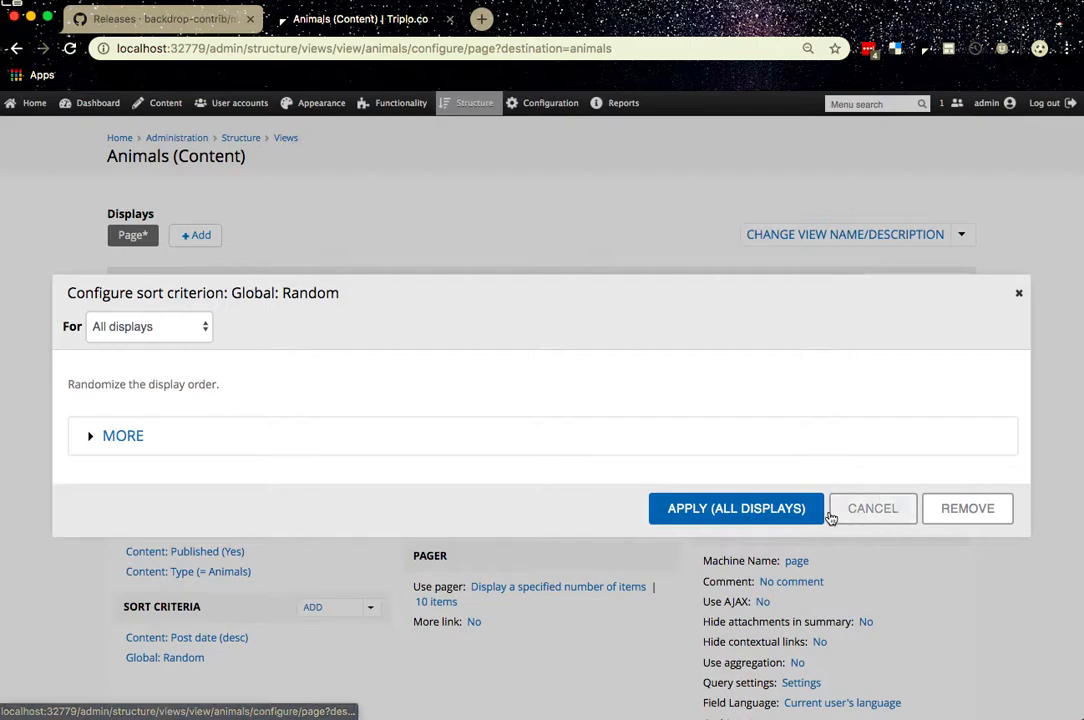
pyautogui.click(790, 509)
pyautogui.scroll(-3, 607, 541)
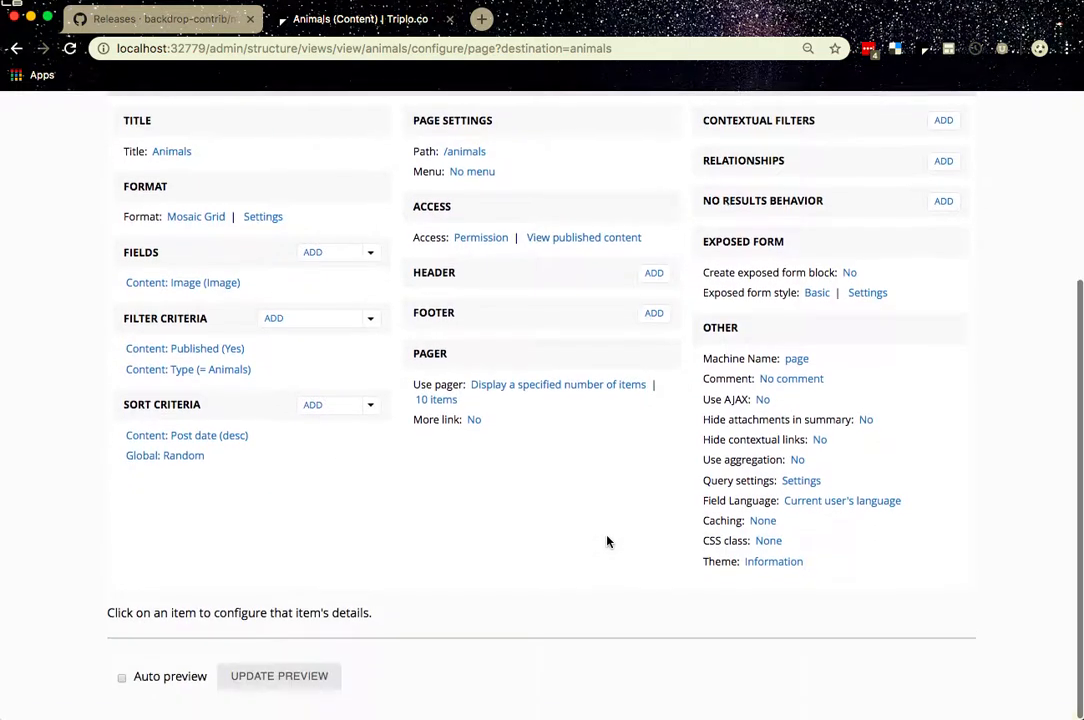
# Remove the Content: Post date sort criterion from the Animals view and save the view.
pyautogui.click(371, 410)
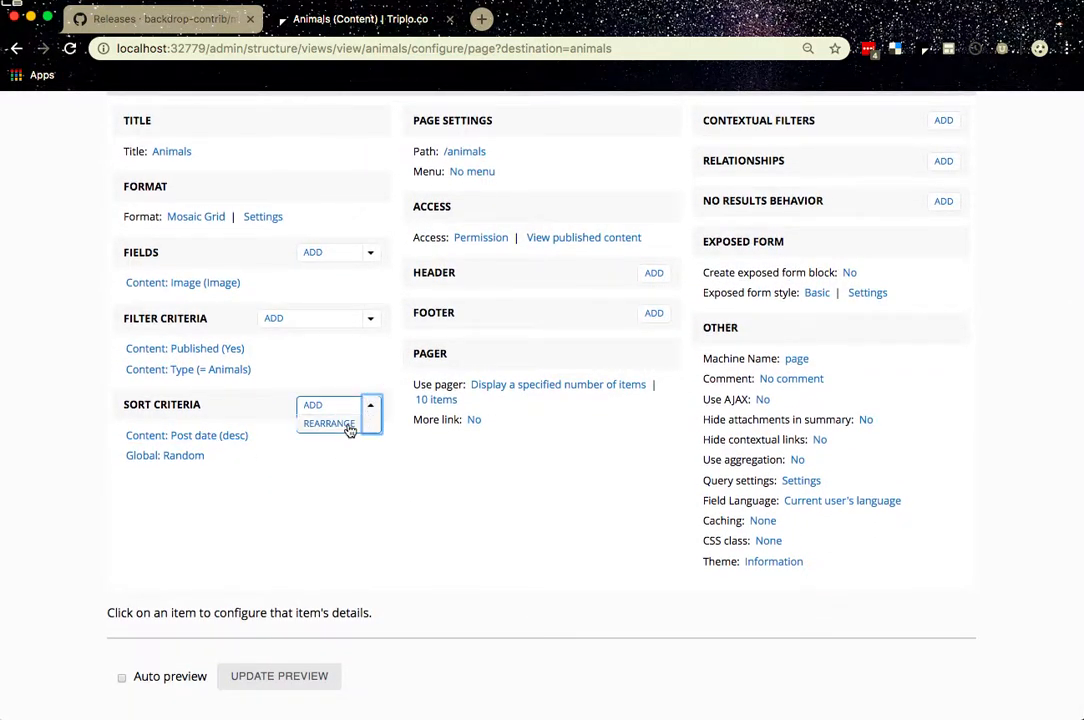
pyautogui.click(345, 428)
pyautogui.click(761, 419)
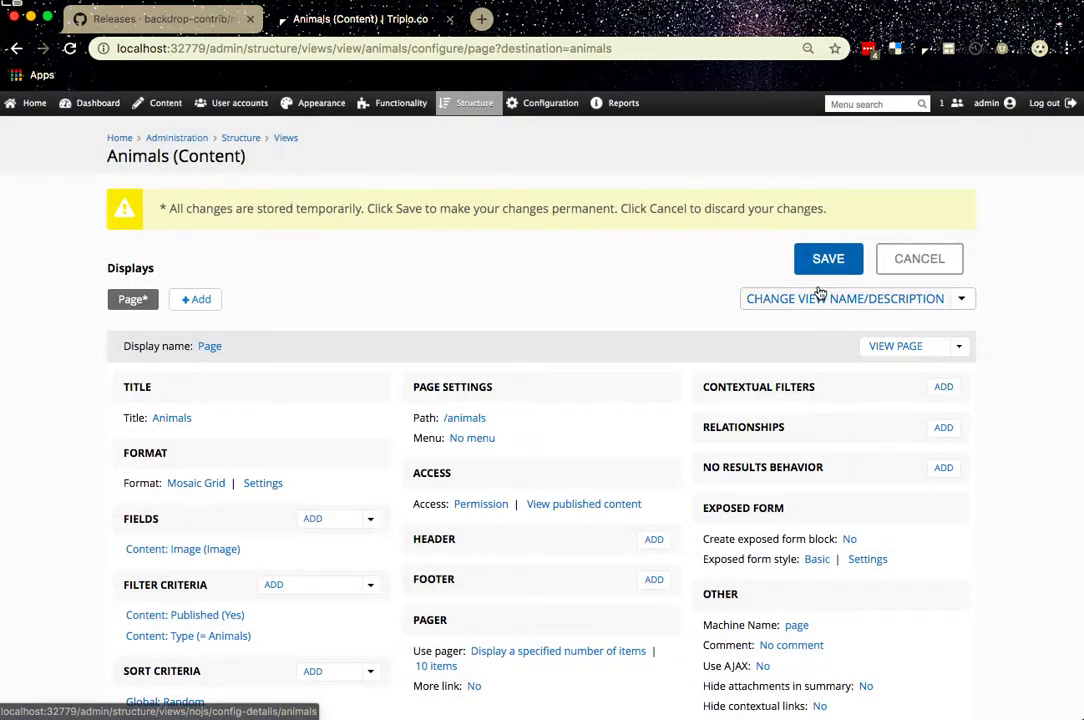
pyautogui.click(830, 262)
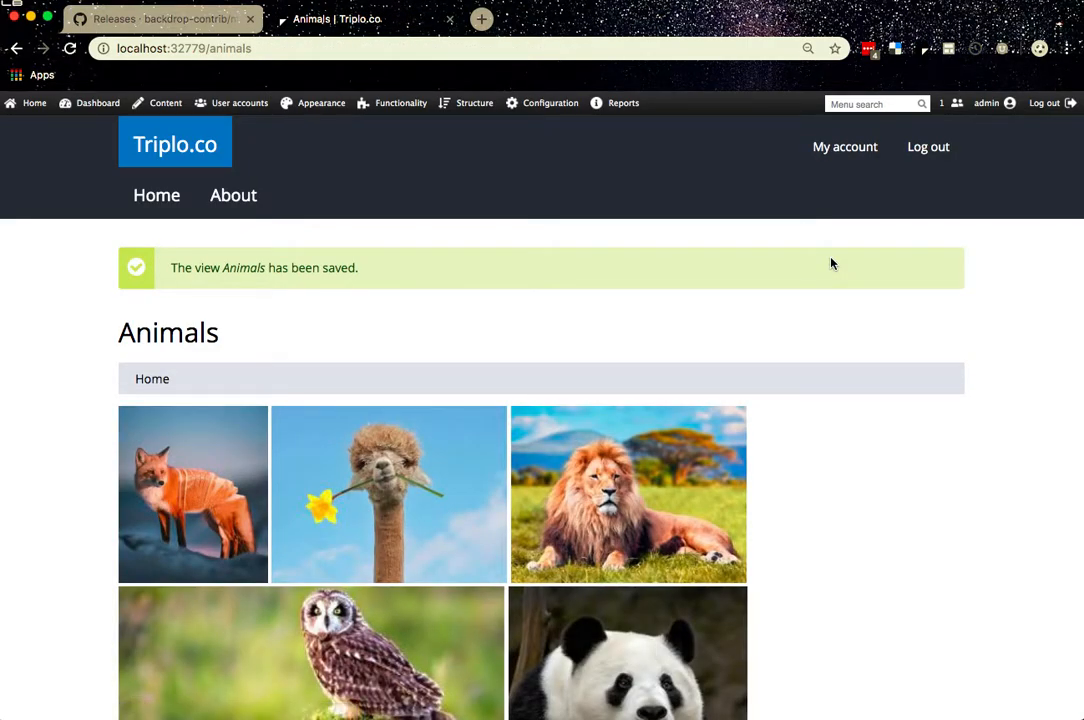
# Reload the Animals page several times to examine how the image order and mosaic rows change.
pyautogui.scroll(-3, 780, 493)
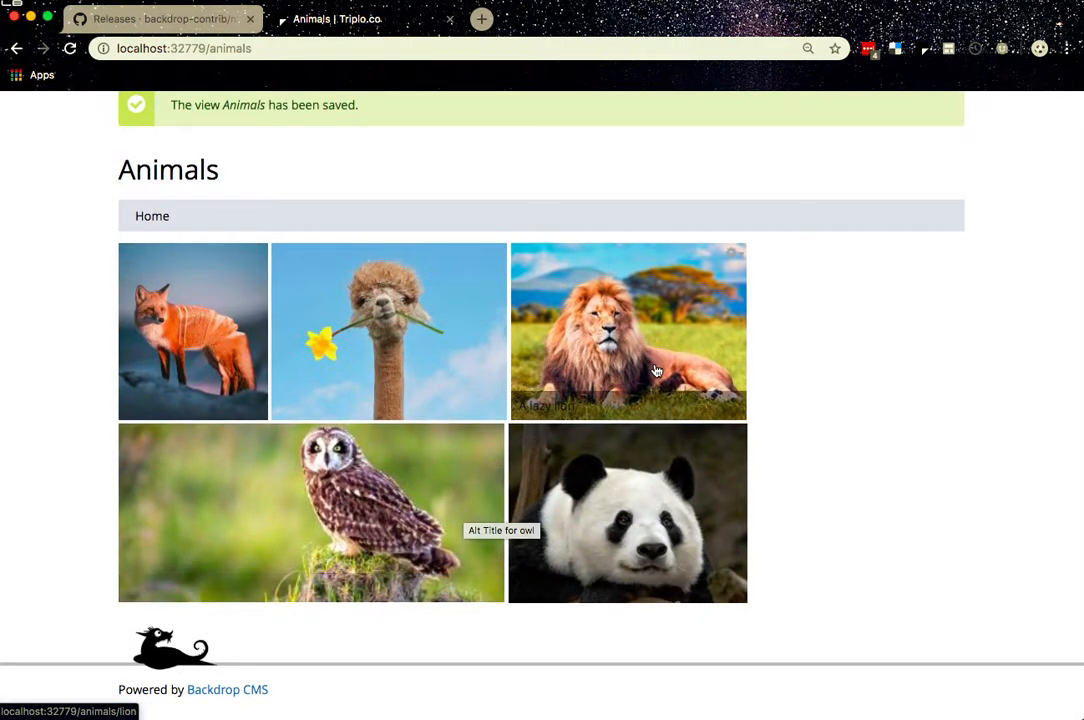
pyautogui.click(70, 49)
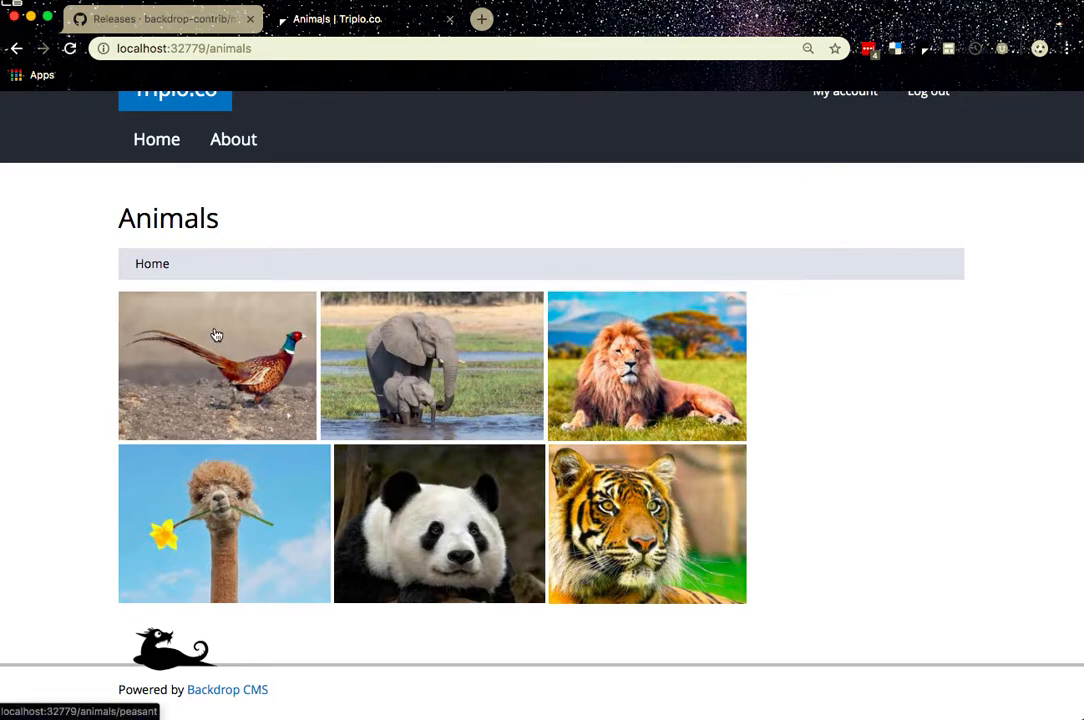
pyautogui.click(71, 49)
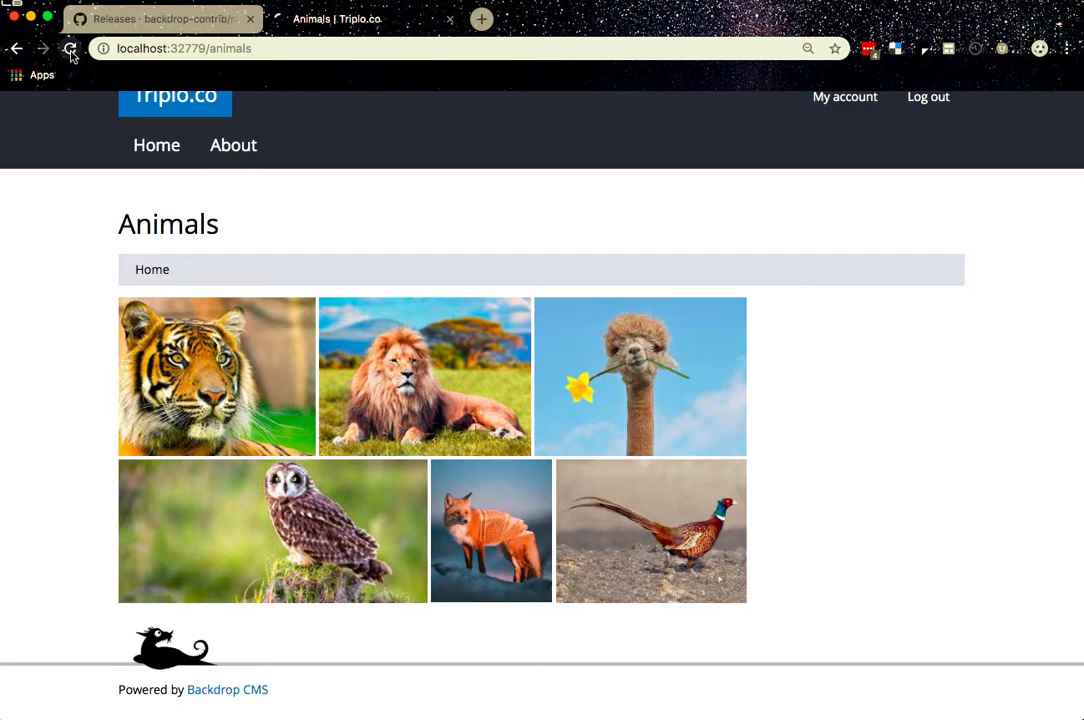
pyautogui.click(71, 50)
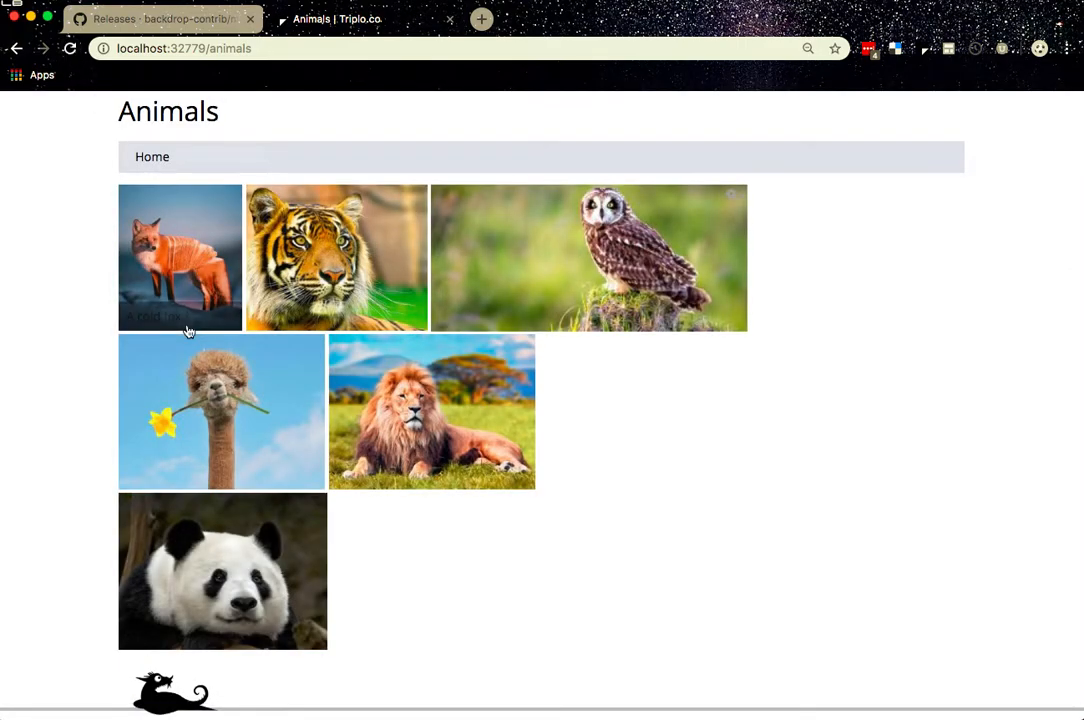
pyautogui.scroll(-1, 270, 505)
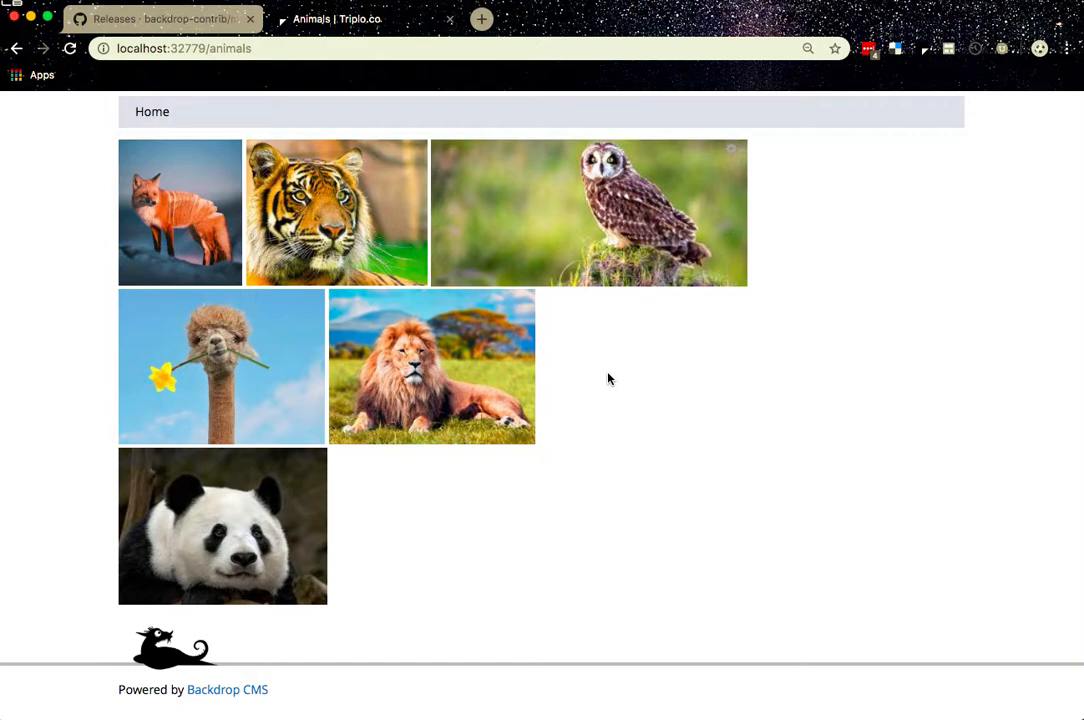
pyautogui.click(70, 48)
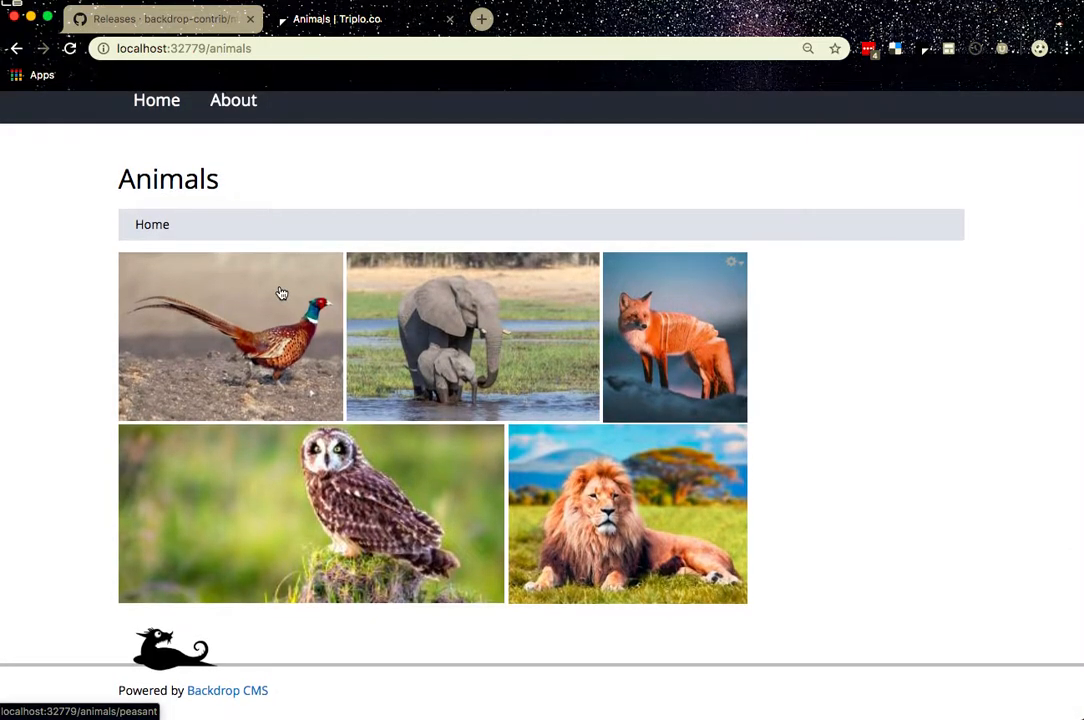
pyautogui.scroll(2, 281, 292)
pyautogui.scroll(-2, 281, 292)
# Set the mosaic's Inner Gap to 20 pix in the view's style options for all displays and save the view.
pyautogui.click(733, 262)
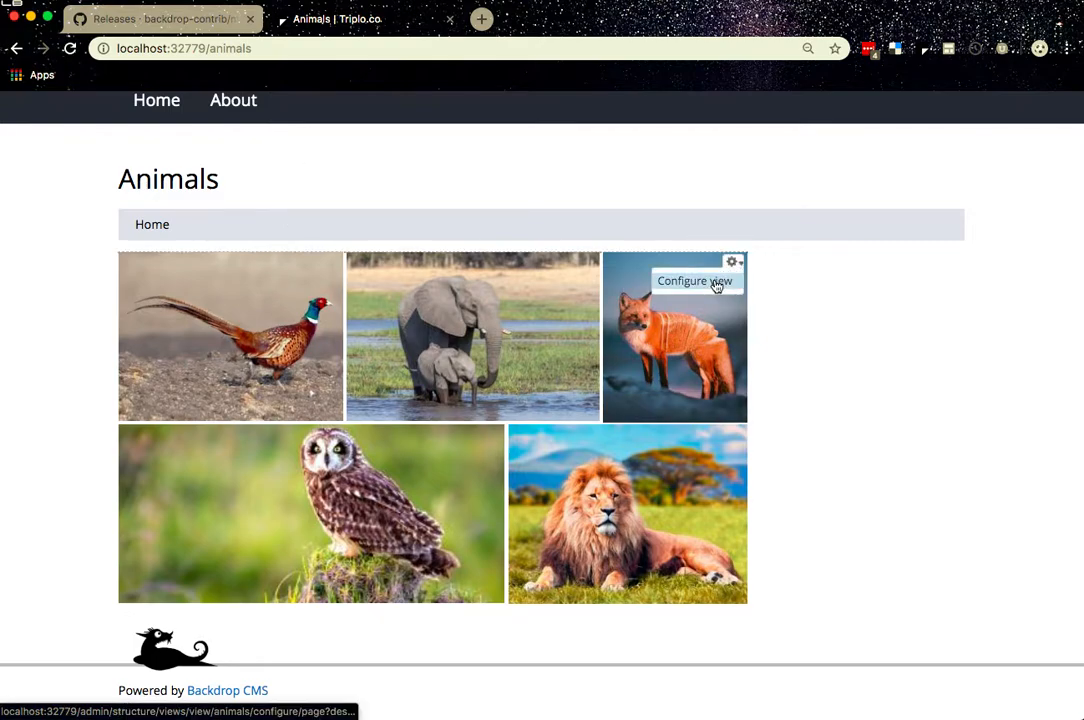
pyautogui.click(716, 283)
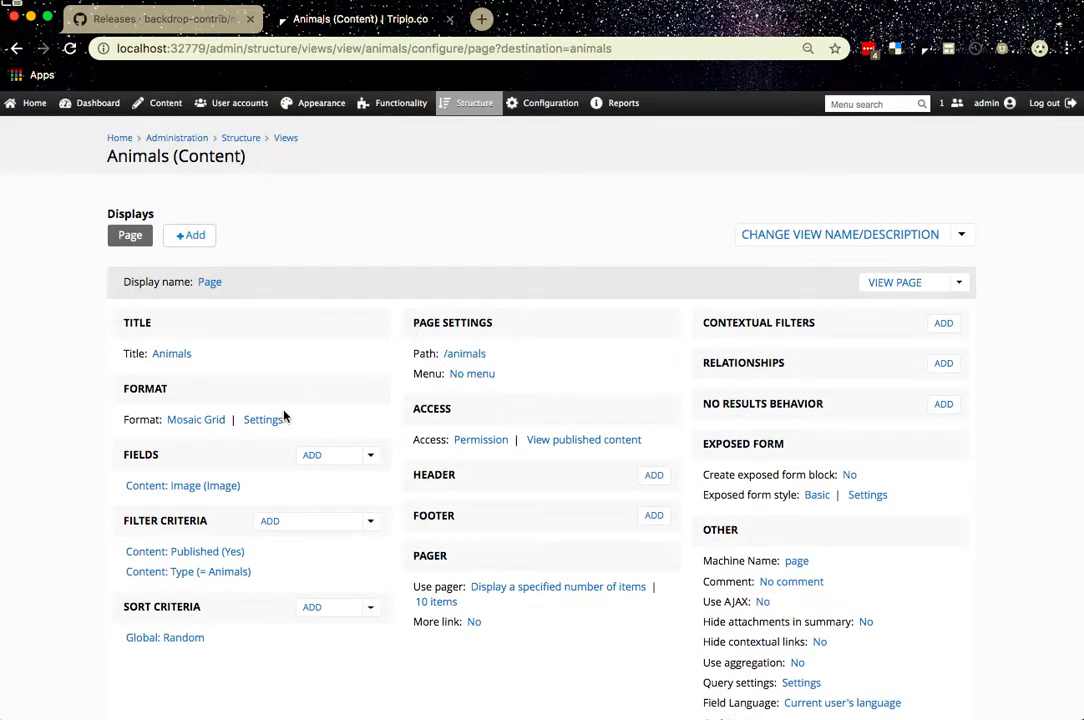
pyautogui.scroll(-2, 261, 544)
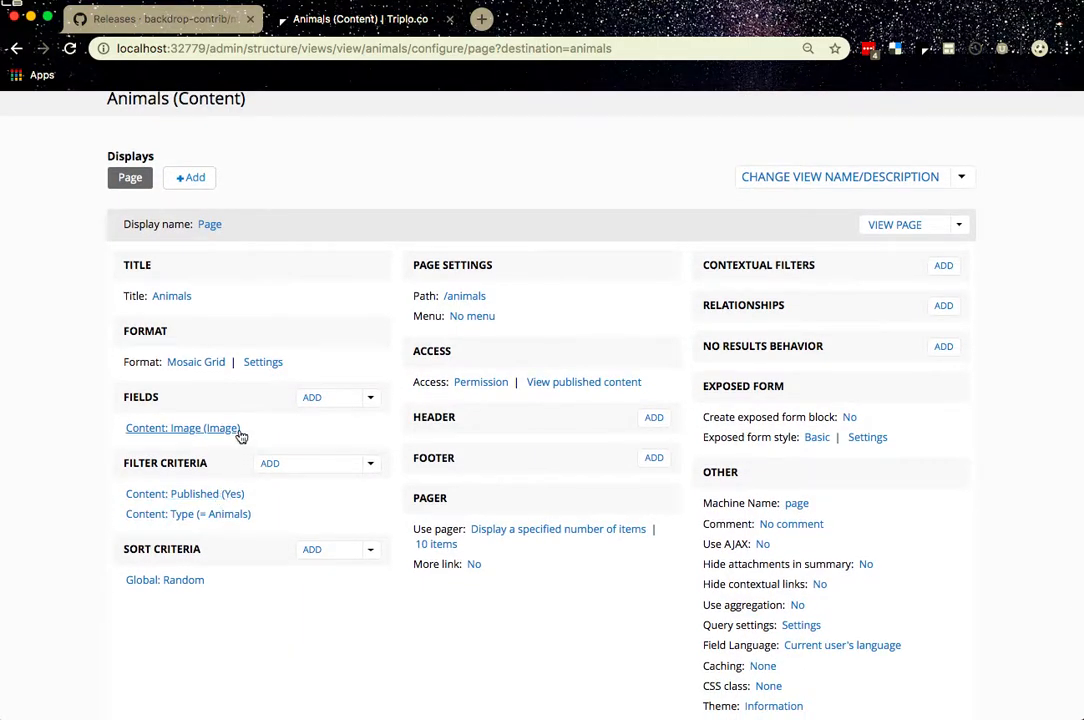
pyautogui.click(263, 362)
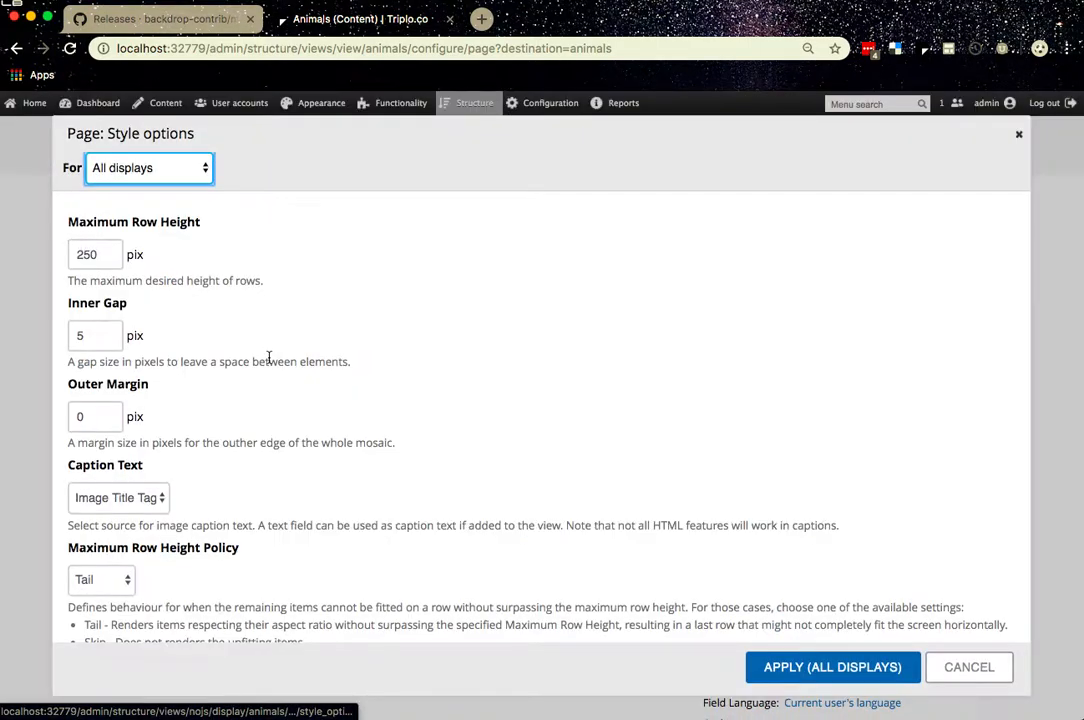
pyautogui.scroll(-1, 201, 356)
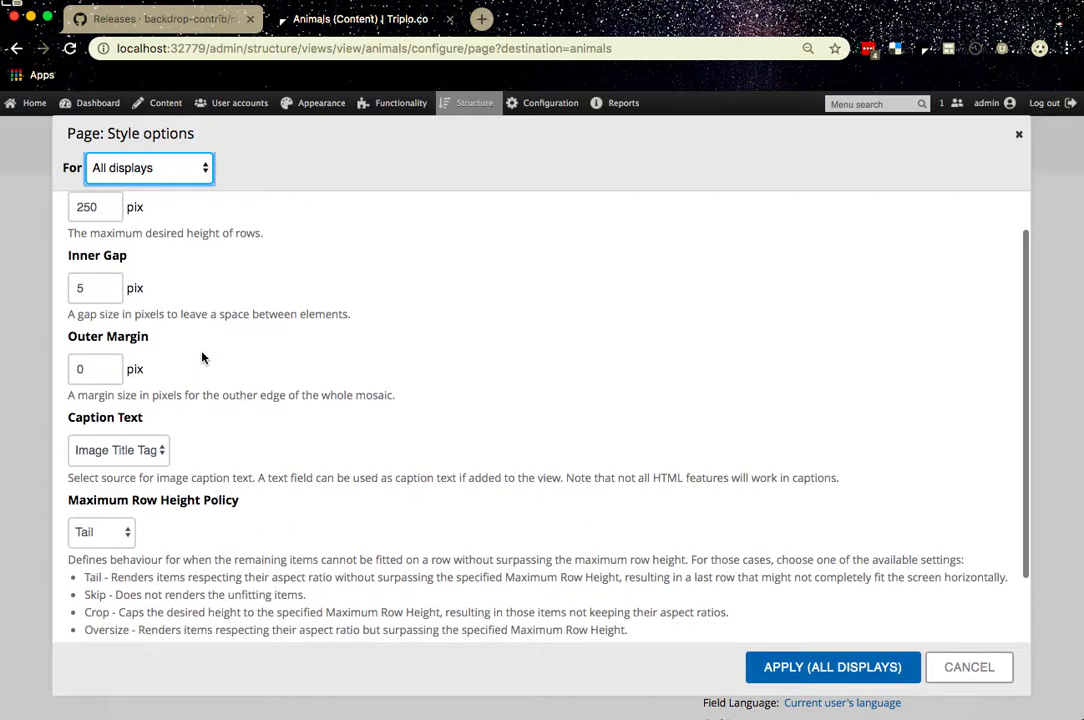
pyautogui.scroll(1, 201, 356)
pyautogui.doubleClick(84, 336)
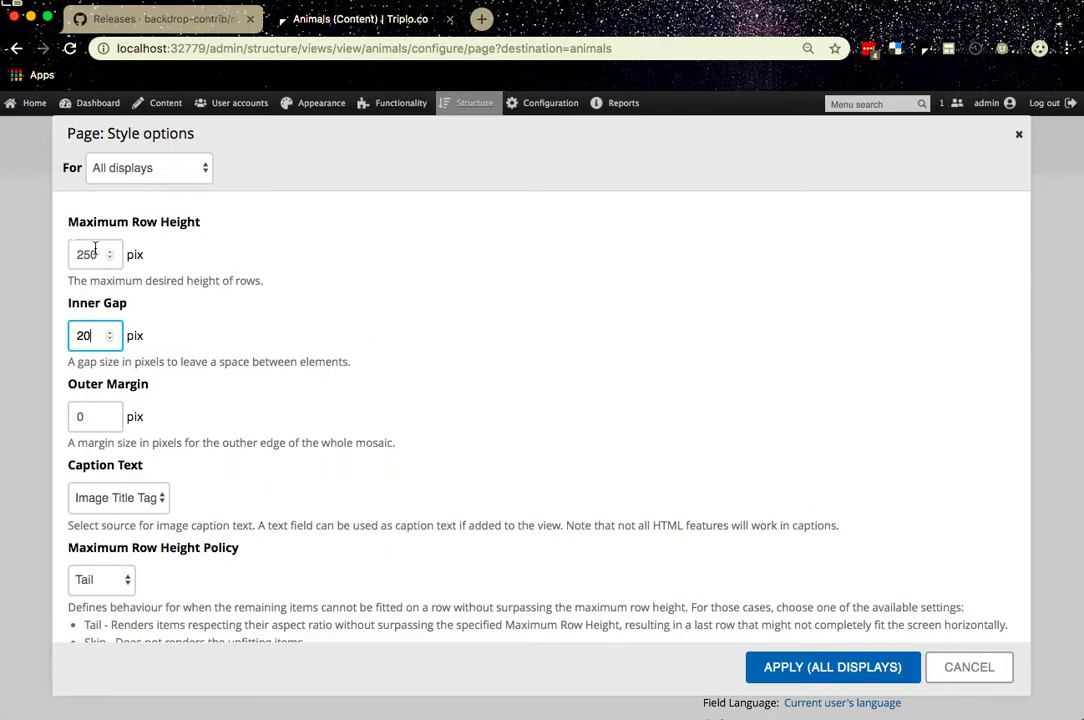
pyautogui.click(818, 674)
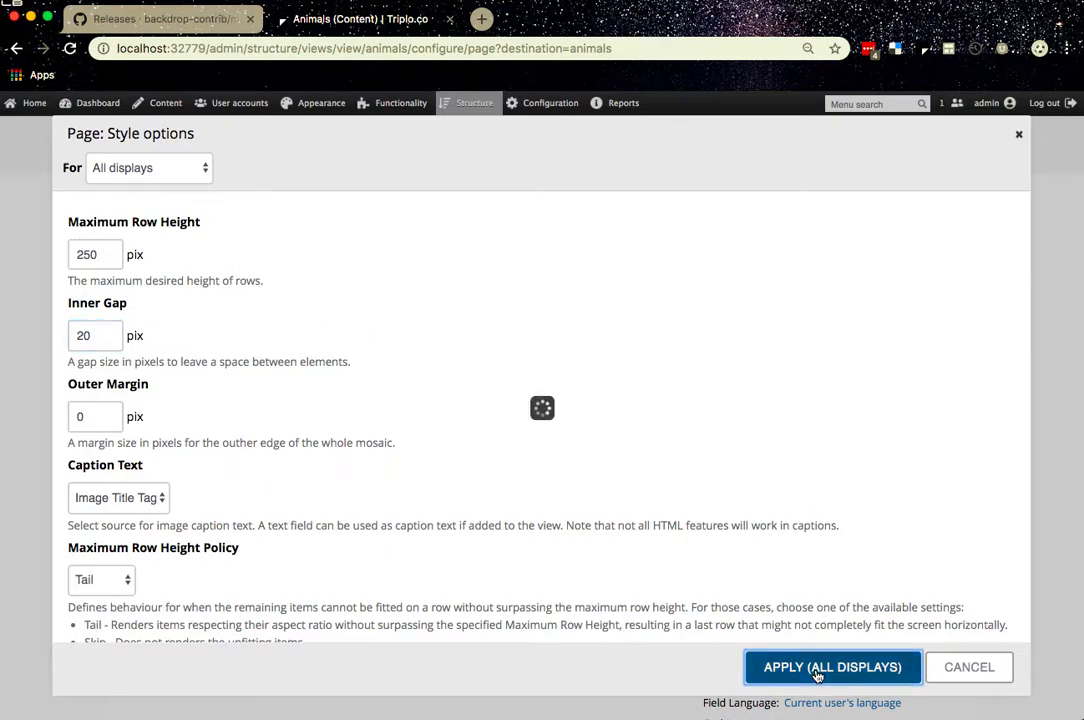
pyautogui.click(838, 261)
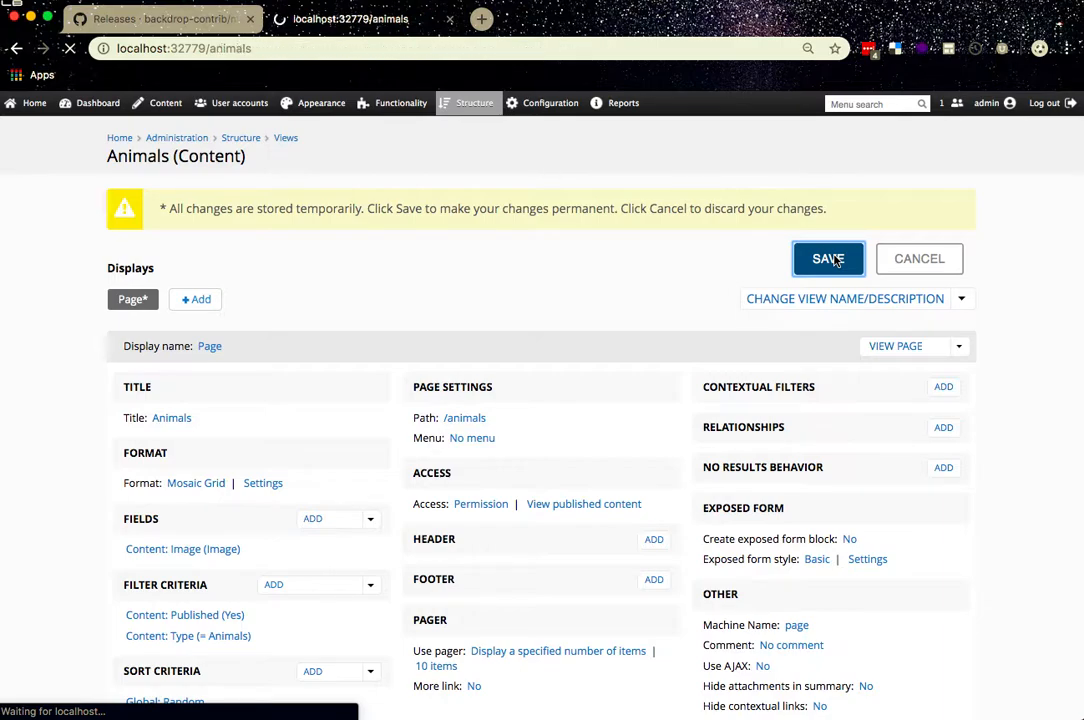
# Reopen the Animals view's style options and set the Maximum Rows Number to 3 in the additional settings.
pyautogui.scroll(-3, 786, 432)
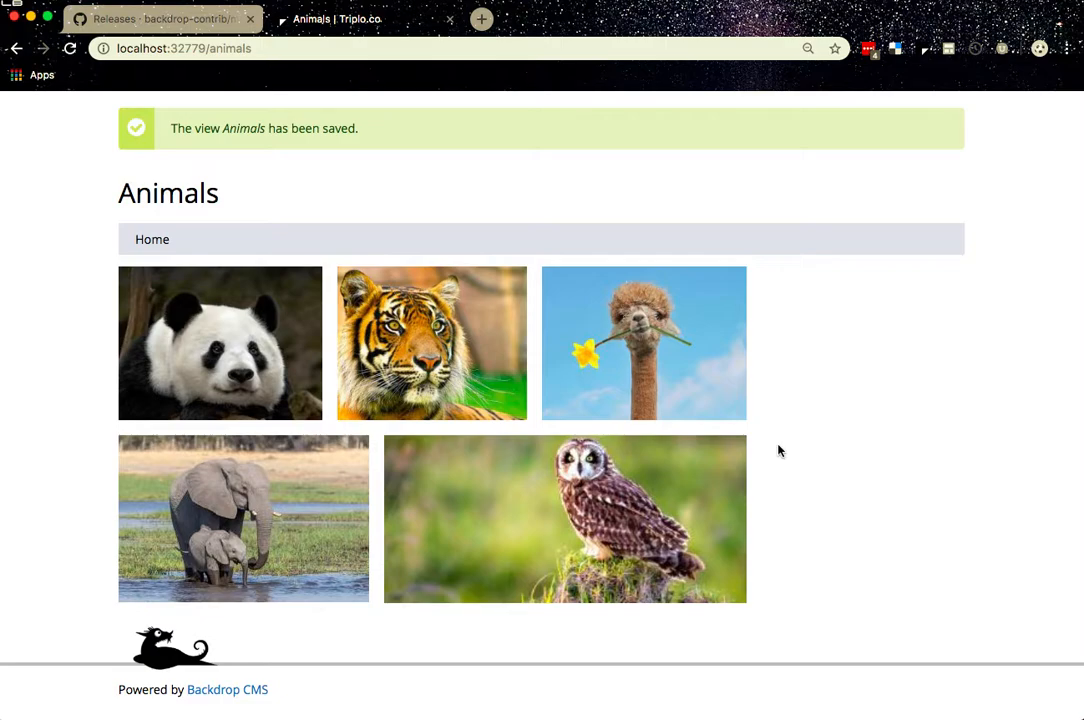
pyautogui.moveTo(733, 278)
pyautogui.click(727, 300)
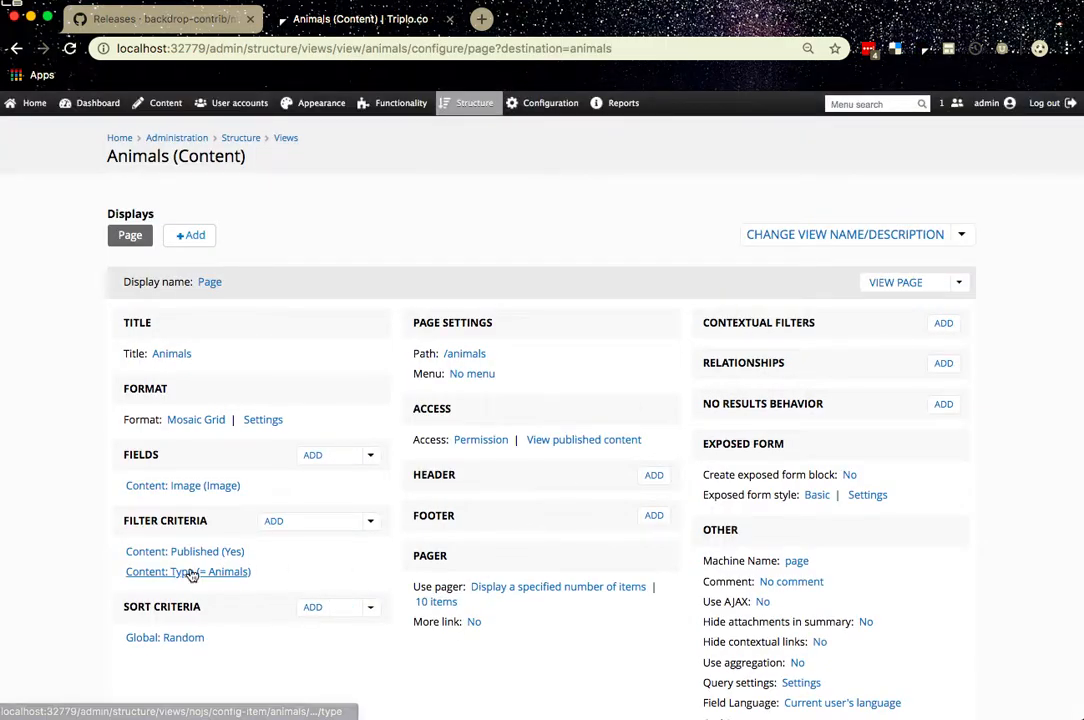
pyautogui.click(263, 420)
pyautogui.scroll(-3, 210, 569)
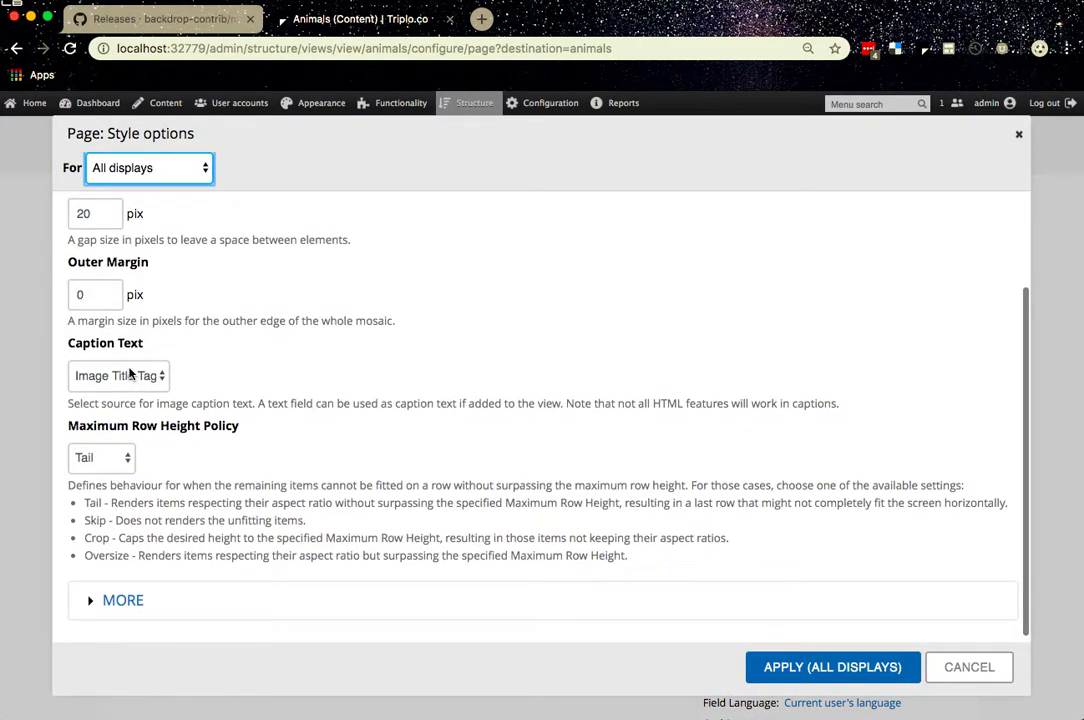
pyautogui.click(123, 599)
pyautogui.scroll(-5, 90, 600)
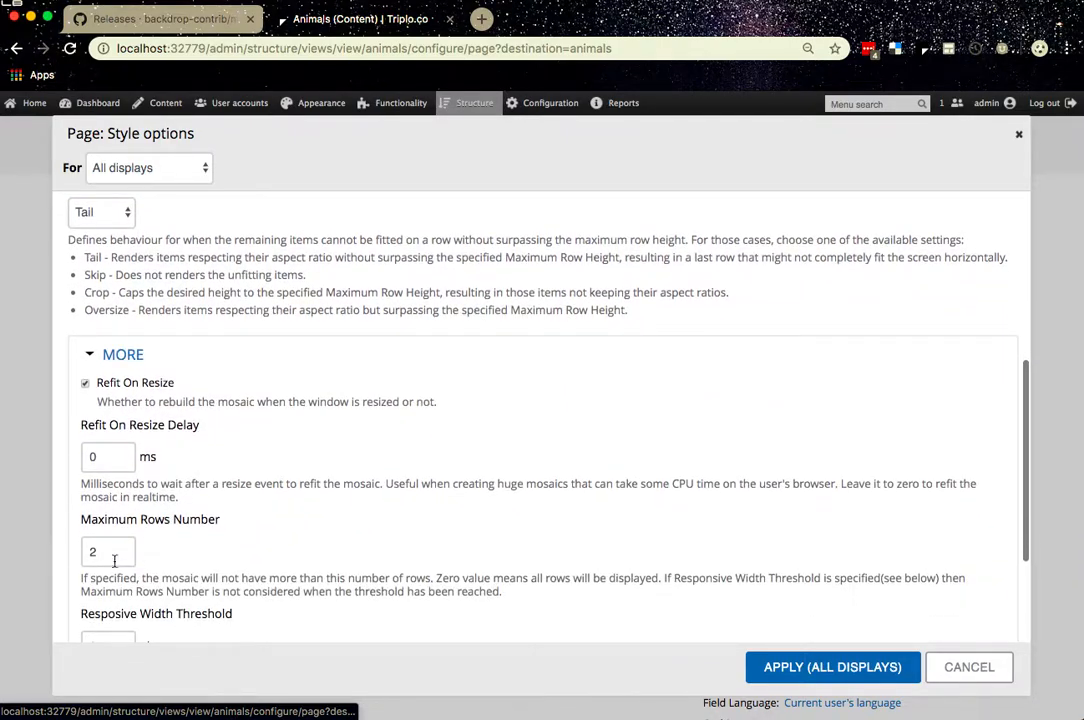
pyautogui.doubleClick(90, 554)
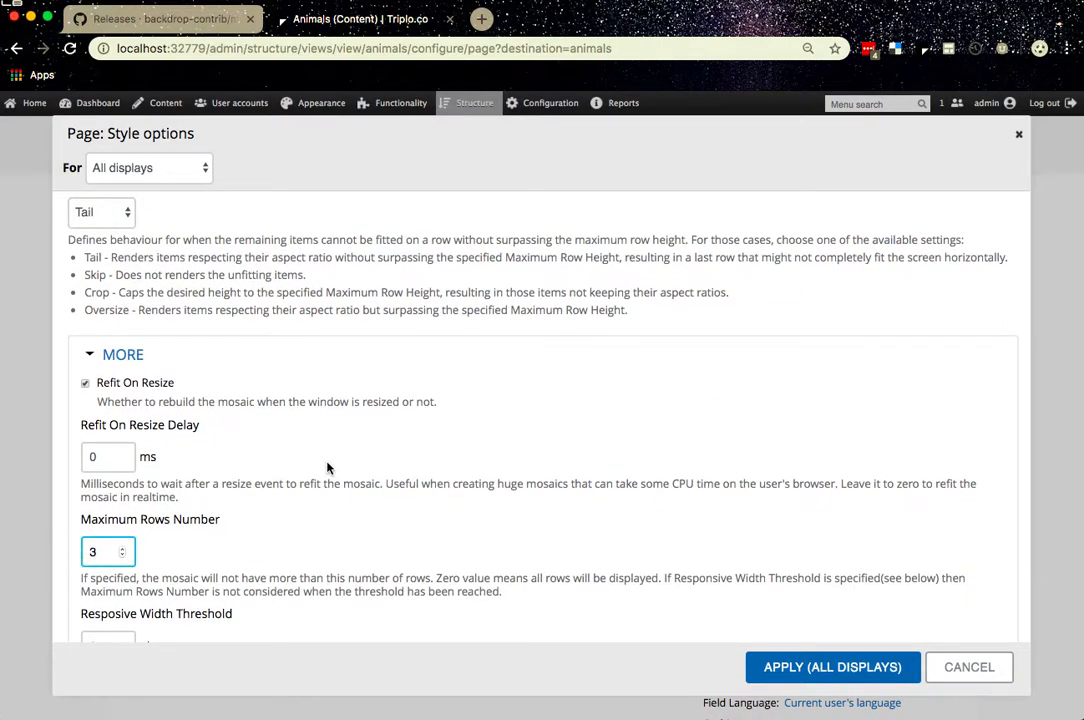
# Set the Maximum Row Height to 300 pix for all displays and save the view.
pyautogui.scroll(5, 333, 470)
pyautogui.doubleClick(101, 254)
pyautogui.write('300')
pyautogui.click(782, 667)
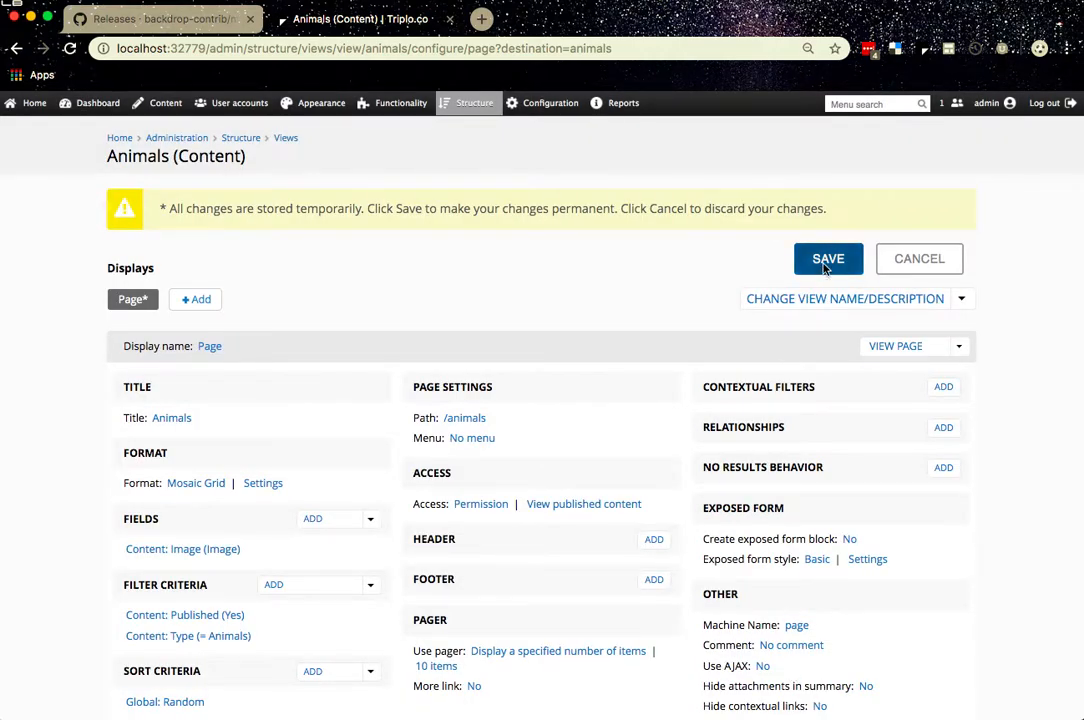
pyautogui.click(826, 265)
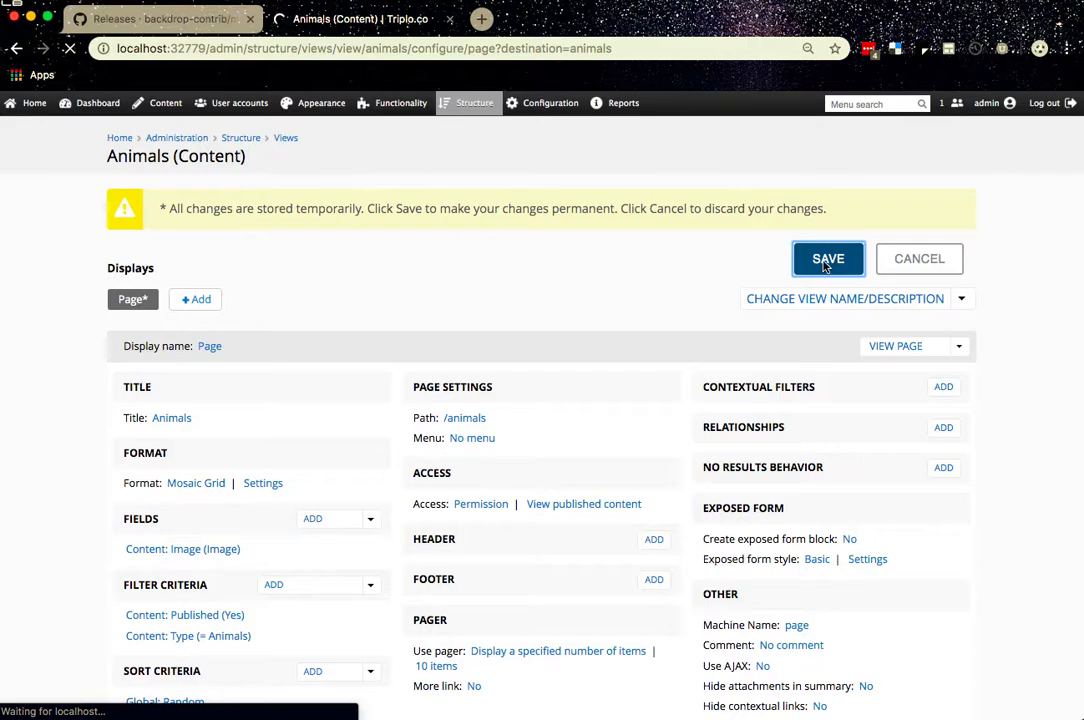
# Check the rows and captions of the gallery on the Animals page, and open the Mosaic Grid media configuration.
pyautogui.scroll(-5, 607, 452)
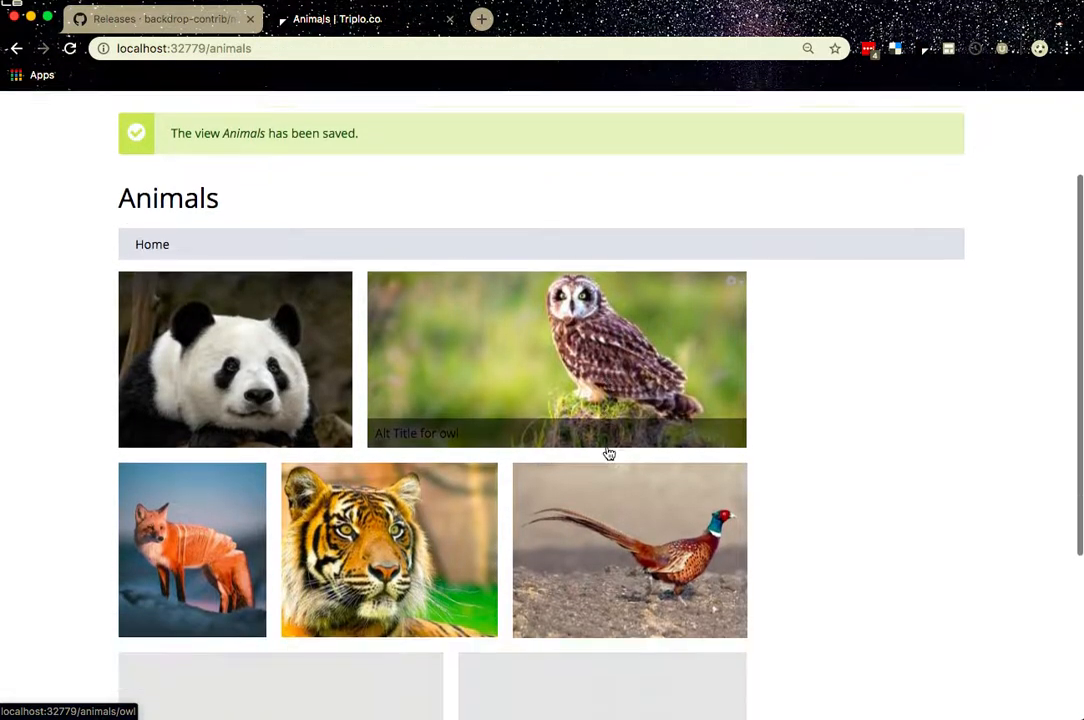
pyautogui.scroll(-3, 607, 452)
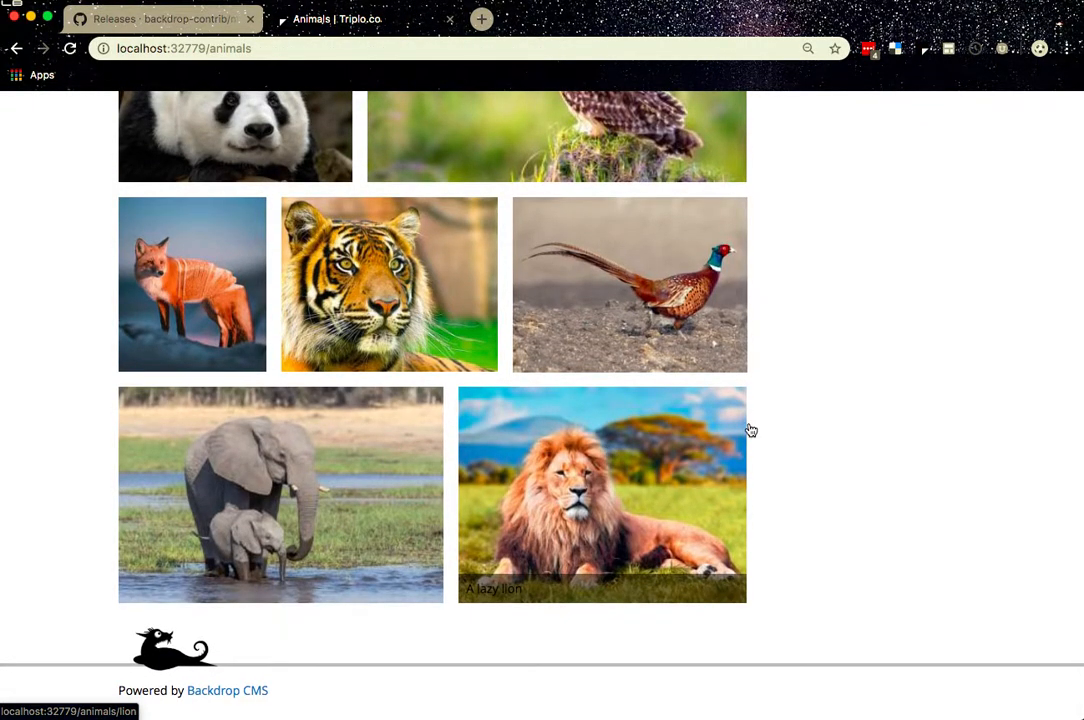
pyautogui.moveTo(633, 494)
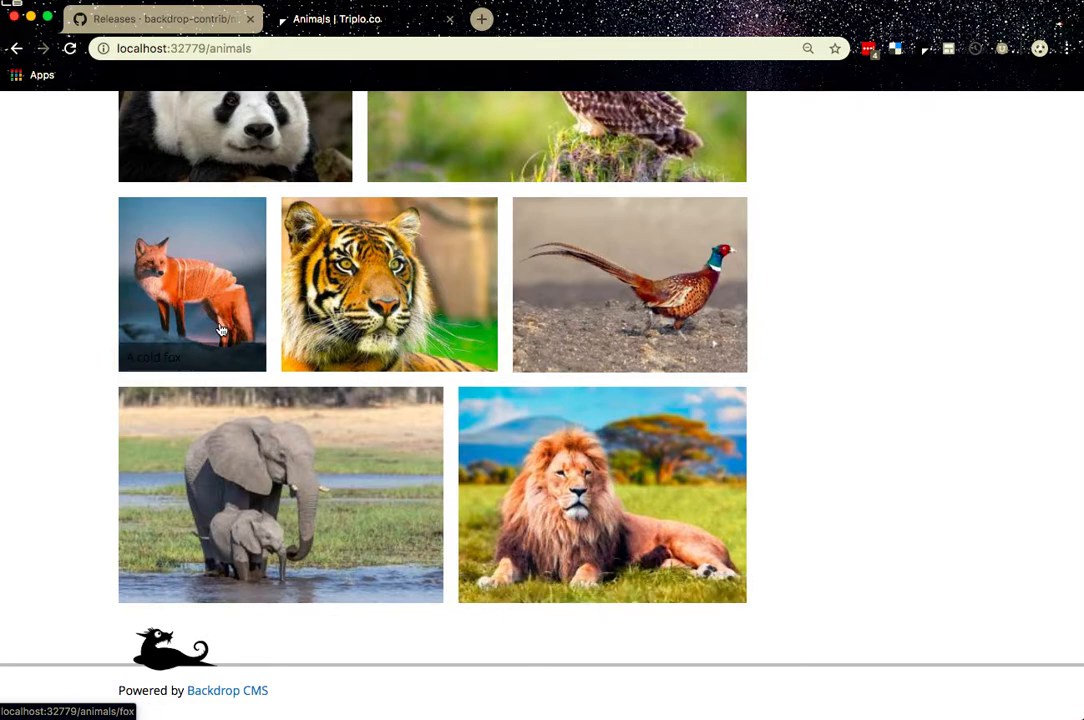
pyautogui.scroll(3, 221, 330)
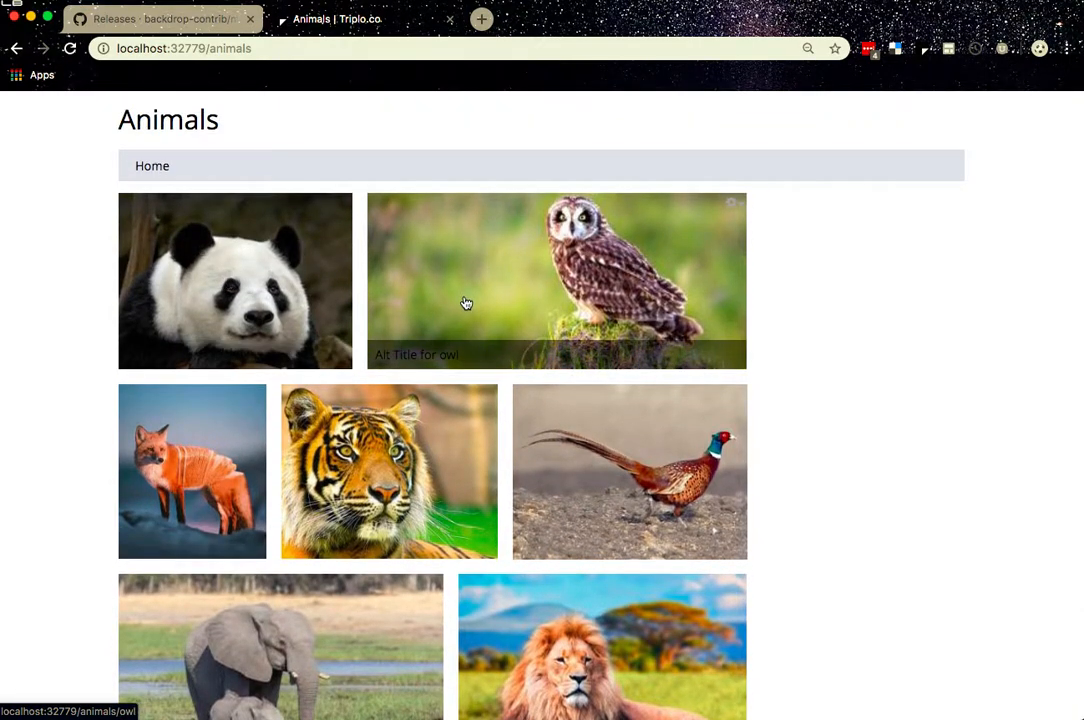
pyautogui.scroll(3, 462, 305)
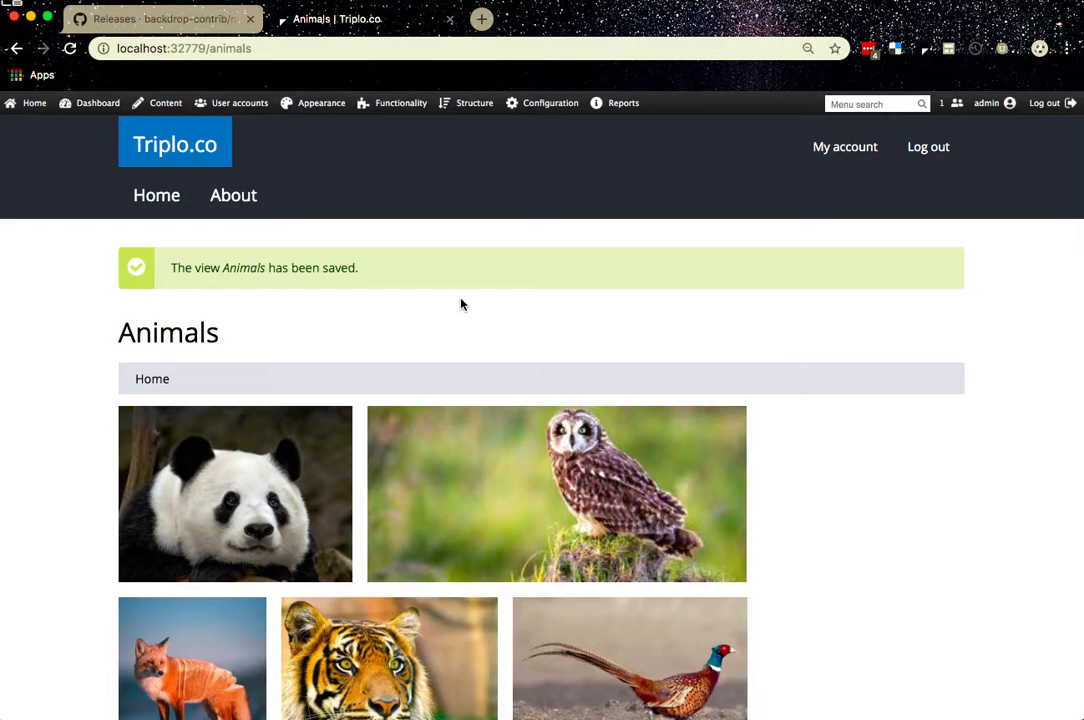
pyautogui.moveTo(545, 103)
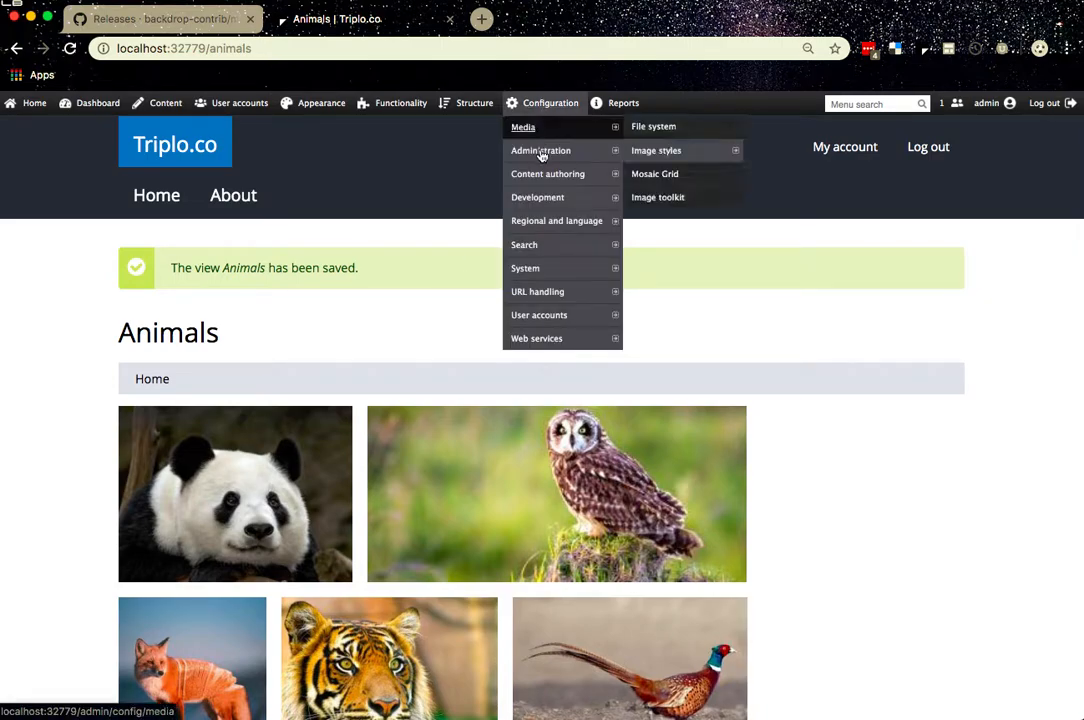
pyautogui.click(657, 176)
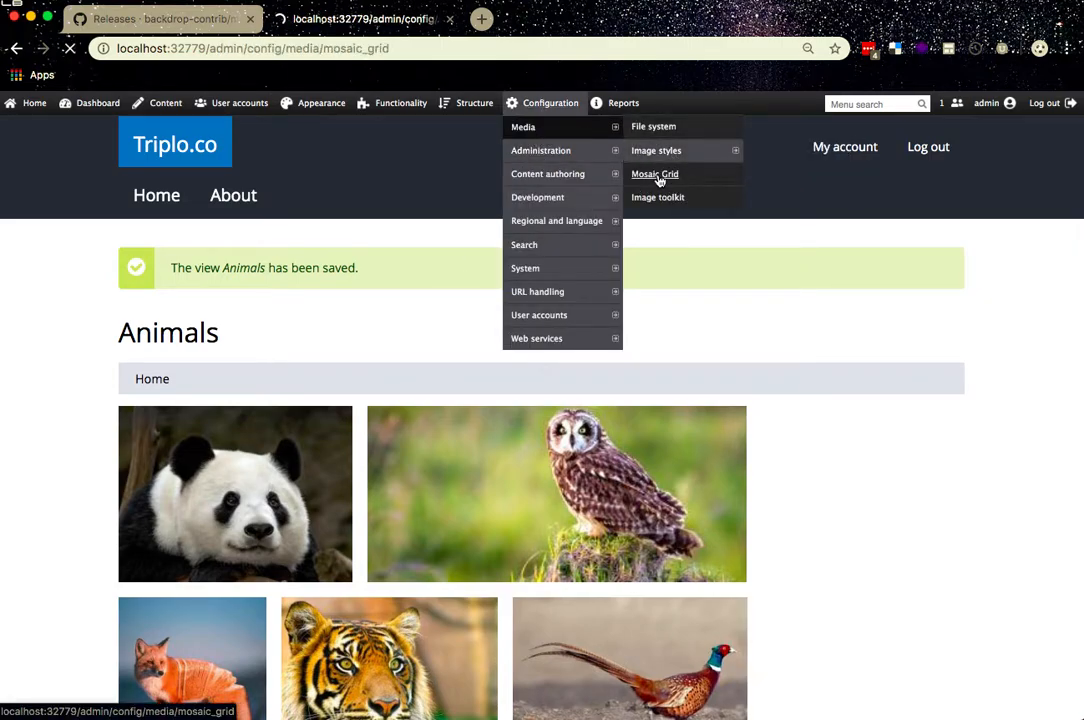
# Enable Customize caption style in the Mosaic Grid appearance settings and set the Caption Font Color to Snow.
pyautogui.click(205, 208)
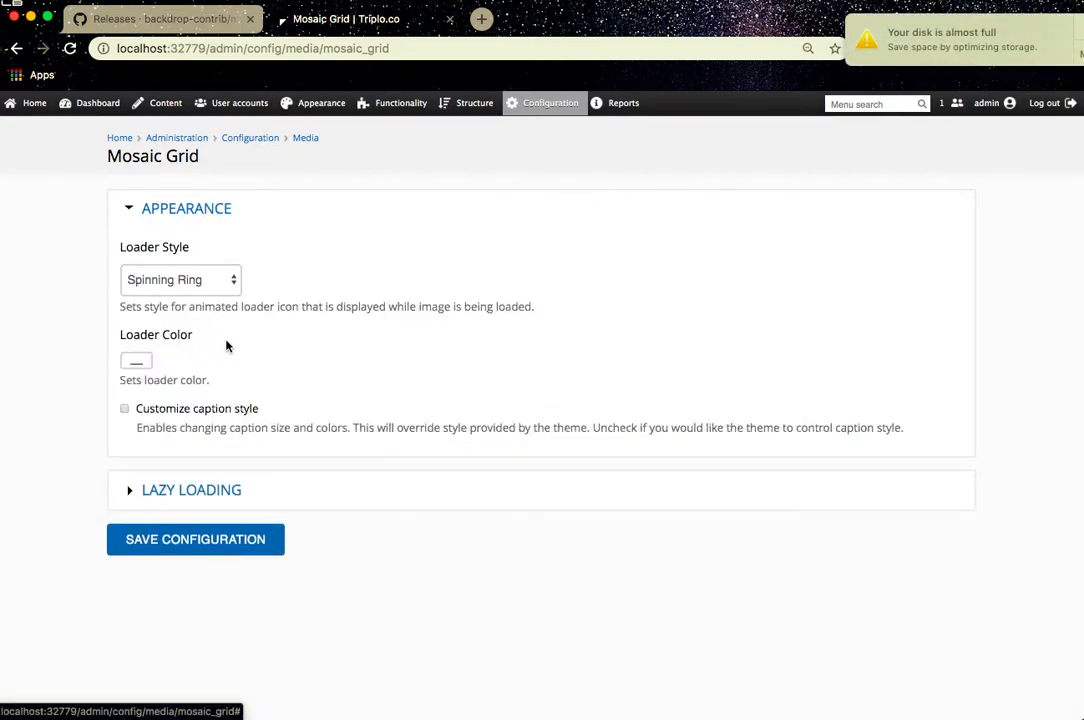
pyautogui.click(217, 411)
pyautogui.scroll(-3, 150, 430)
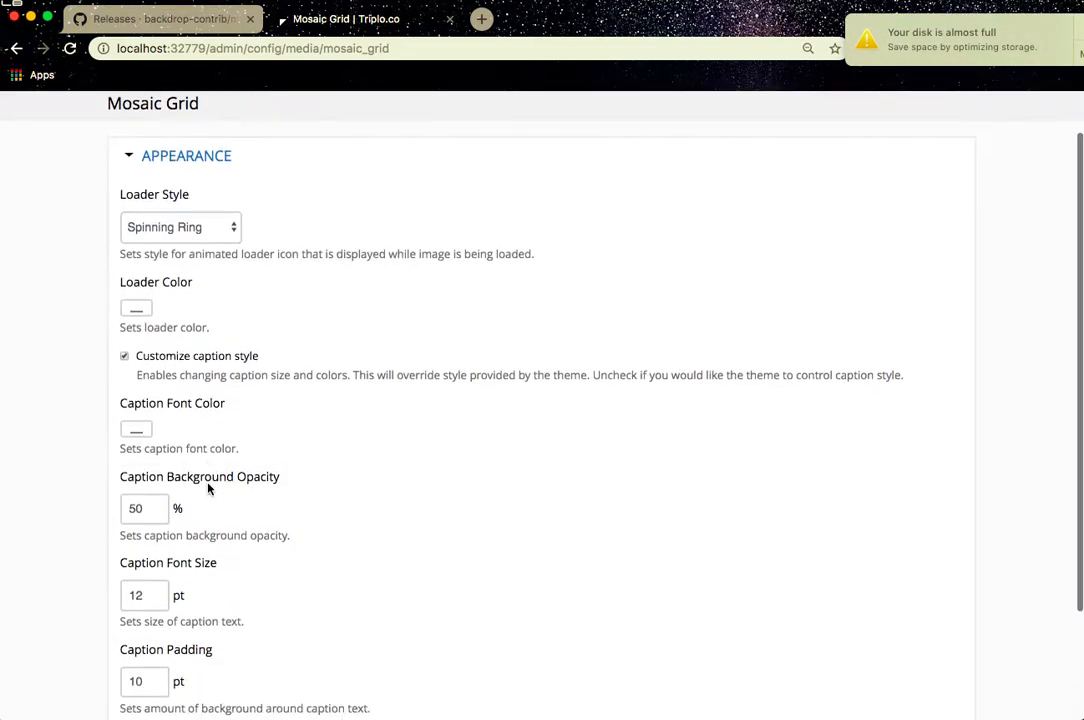
pyautogui.click(137, 326)
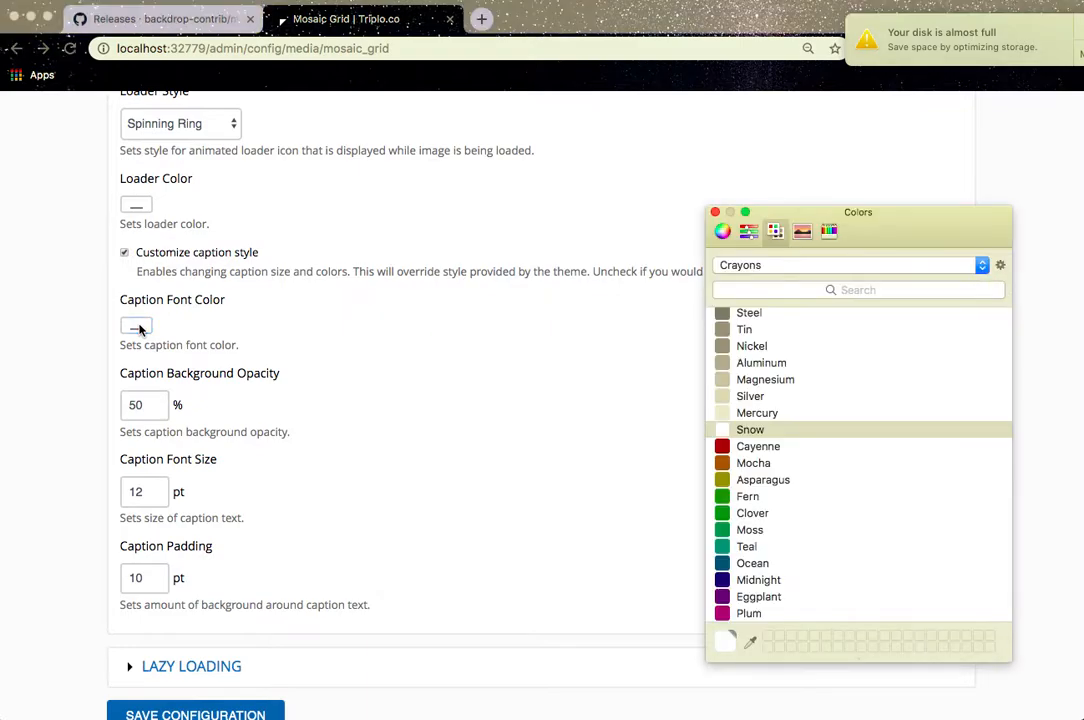
pyautogui.click(727, 430)
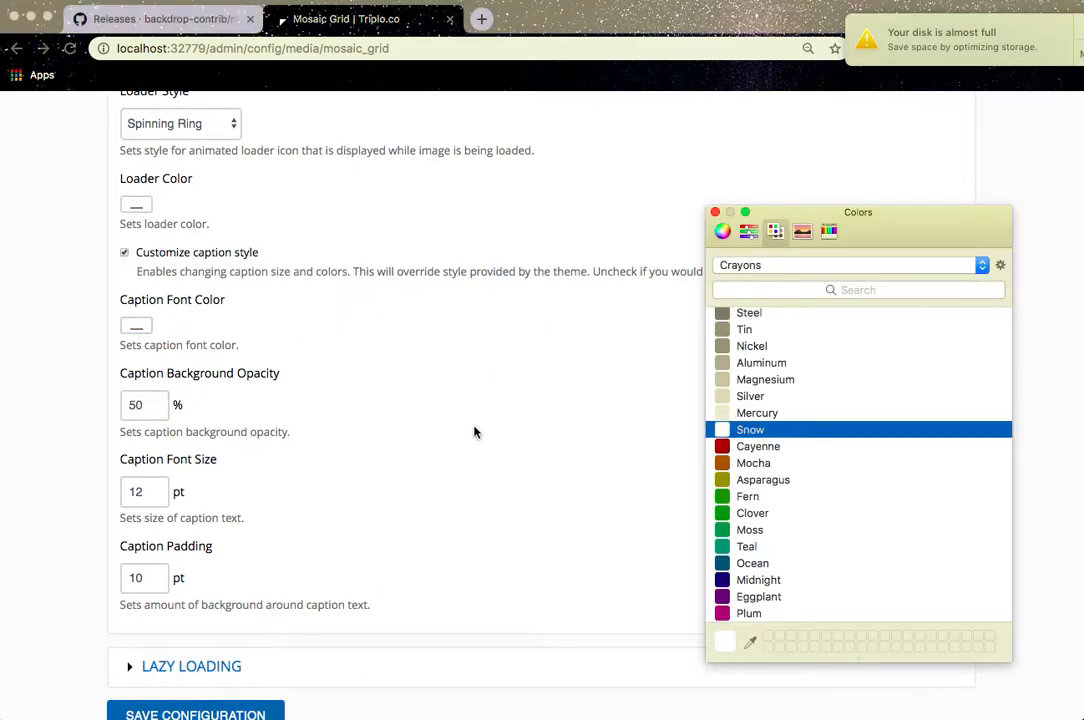
# Set the Caption Background Opacity to 90% and the Caption Font Size to 16 pt, and save the Mosaic Grid configuration.
pyautogui.moveTo(148, 408); pyautogui.dragTo(117, 407)
pyautogui.doubleClick(139, 403)
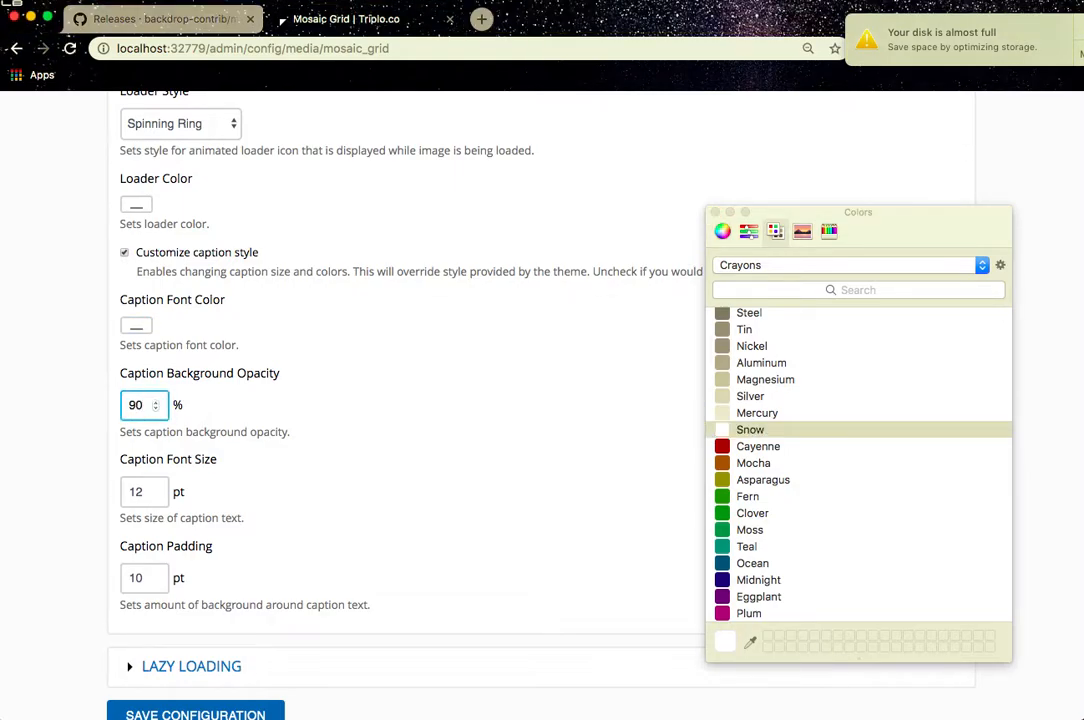
pyautogui.moveTo(147, 499); pyautogui.dragTo(121, 493)
pyautogui.write('16')
pyautogui.scroll(-1, 128, 530)
pyautogui.click(175, 684)
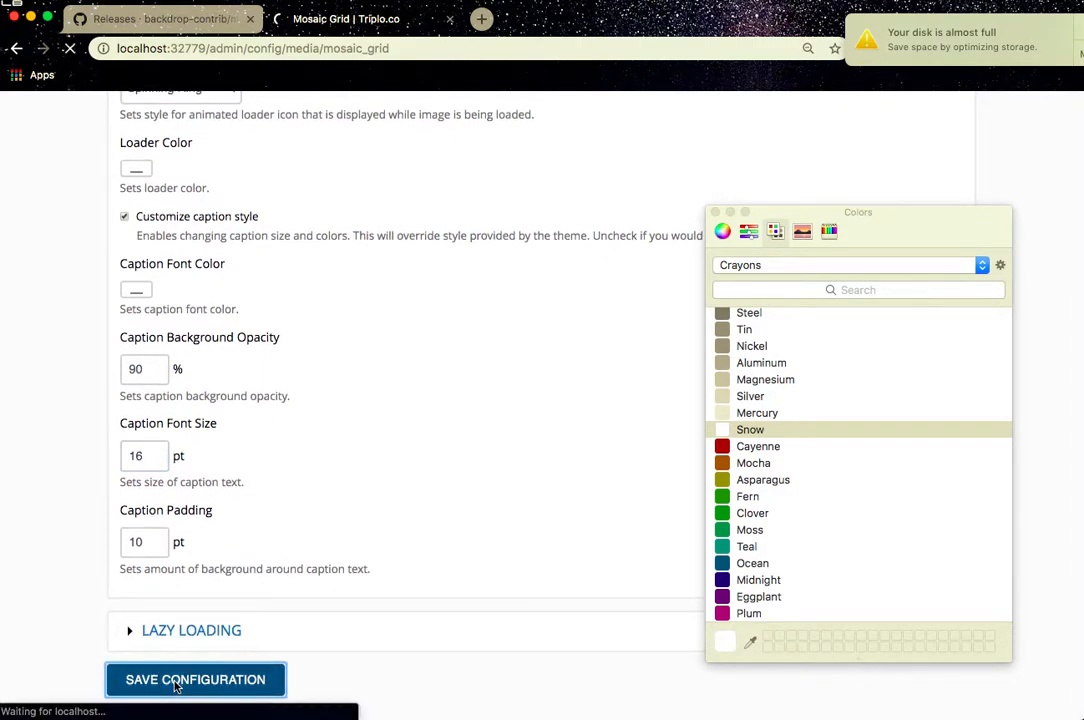
pyautogui.click(713, 212)
# Return to the site's front end and open the Animals page at localhost:32779/animals.
pyautogui.click(39, 106)
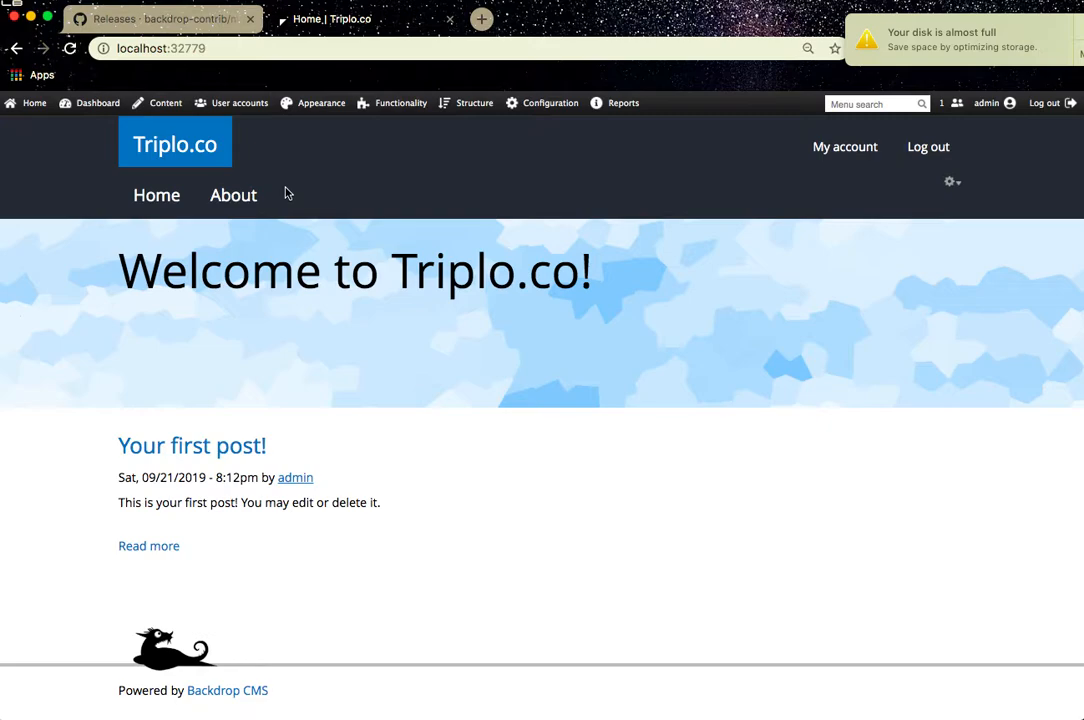
pyautogui.click(281, 48)
pyautogui.click(281, 48)
pyautogui.write('/animals')
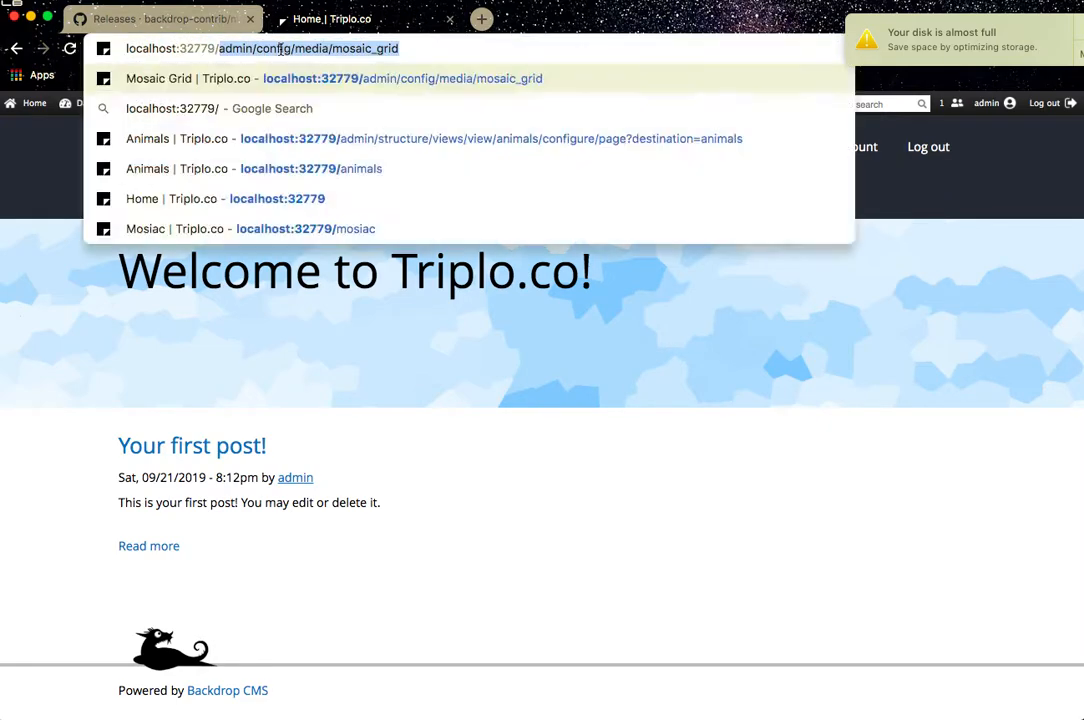
pyautogui.press('Return')
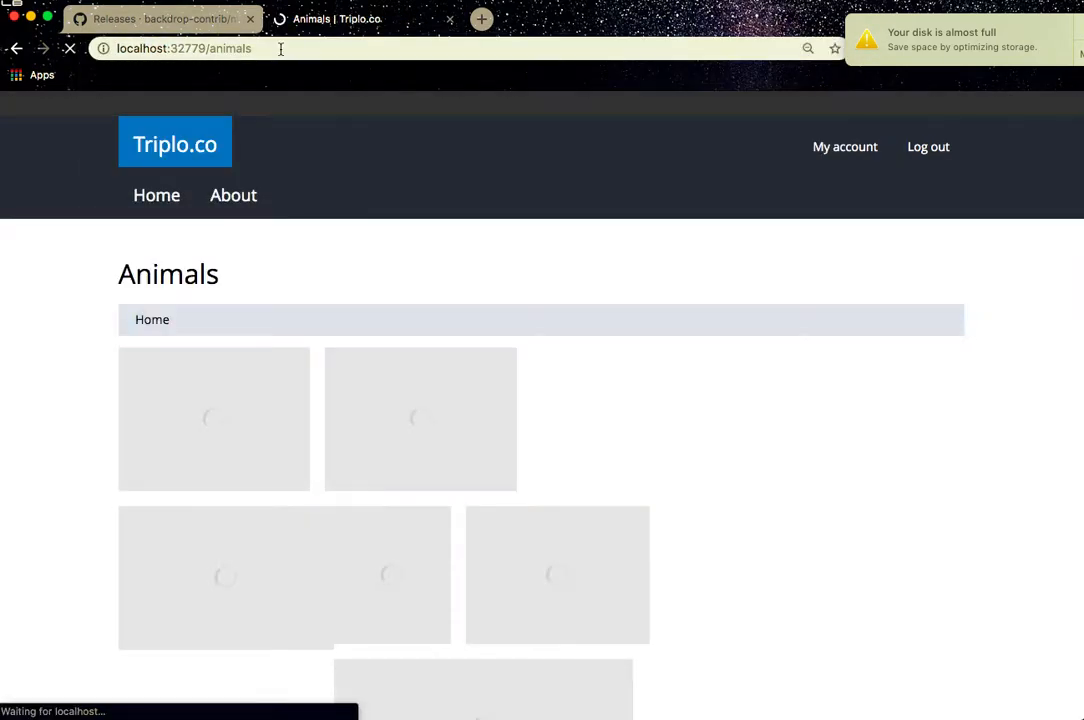
# Examine the restyled captions on the owl and panda images and the grid layout of the Animals page.
pyautogui.scroll(-2, 398, 450)
pyautogui.scroll(-4, 420, 453)
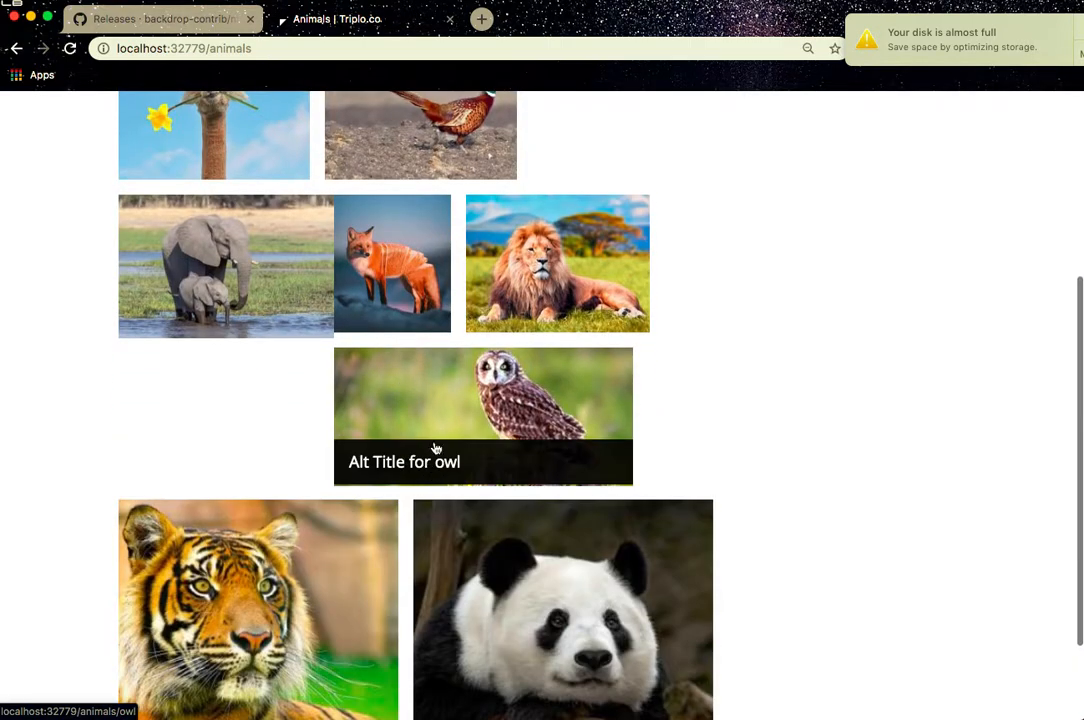
pyautogui.scroll(-3, 450, 454)
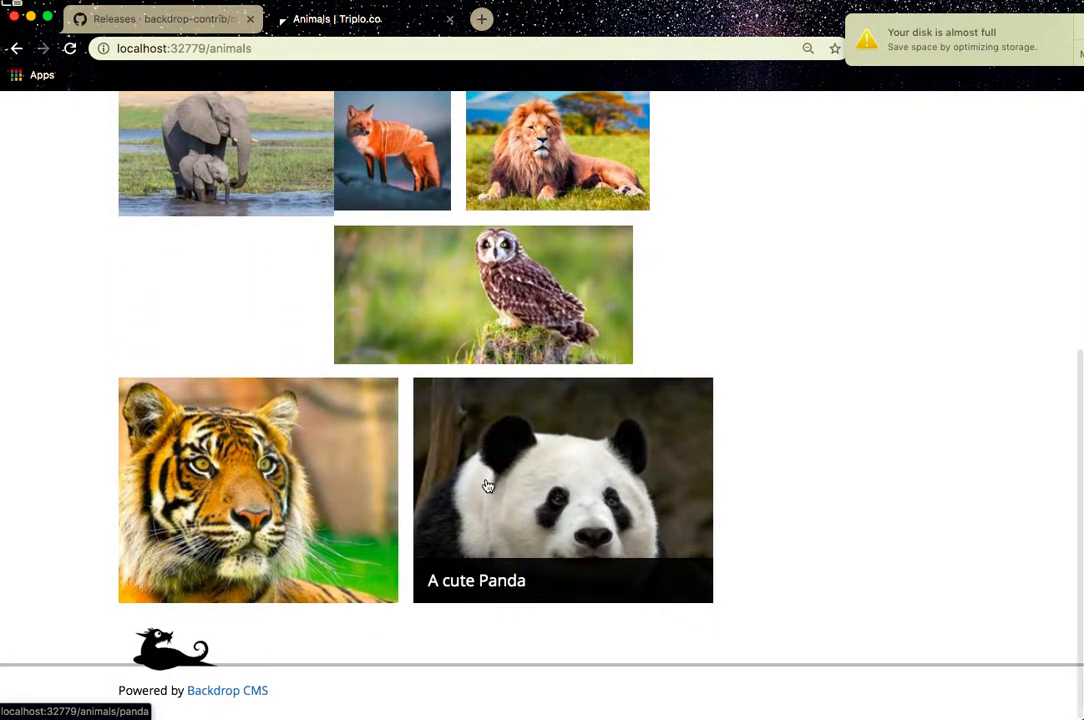
pyautogui.scroll(5, 461, 313)
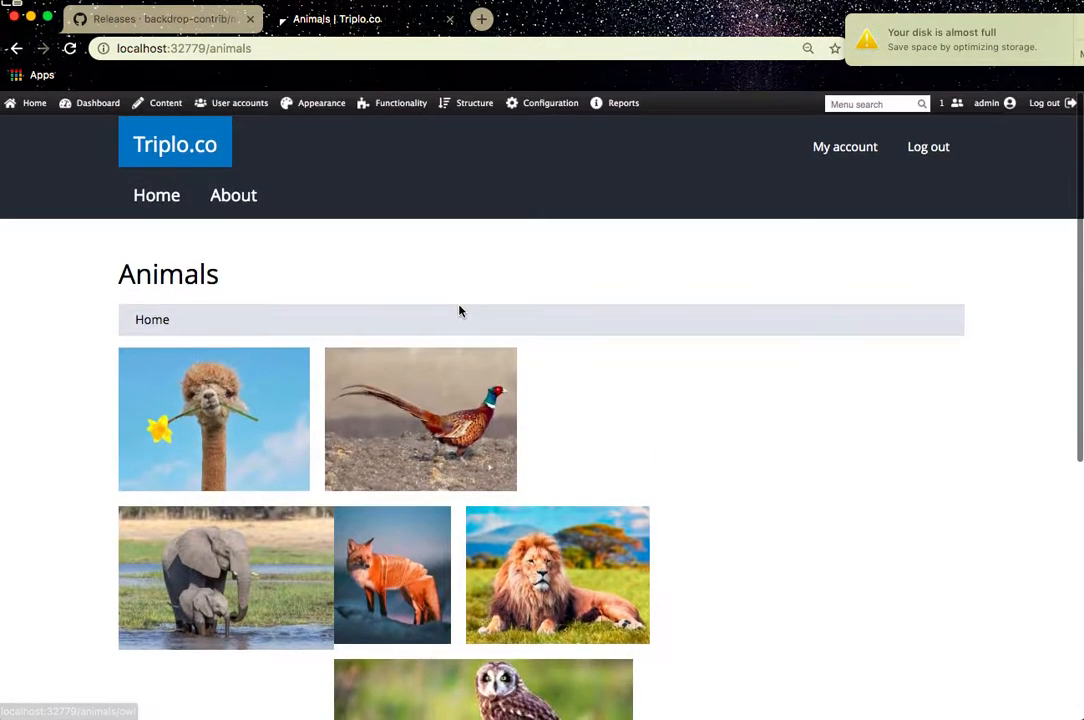
pyautogui.scroll(-5, 472, 501)
pyautogui.scroll(-4, 472, 501)
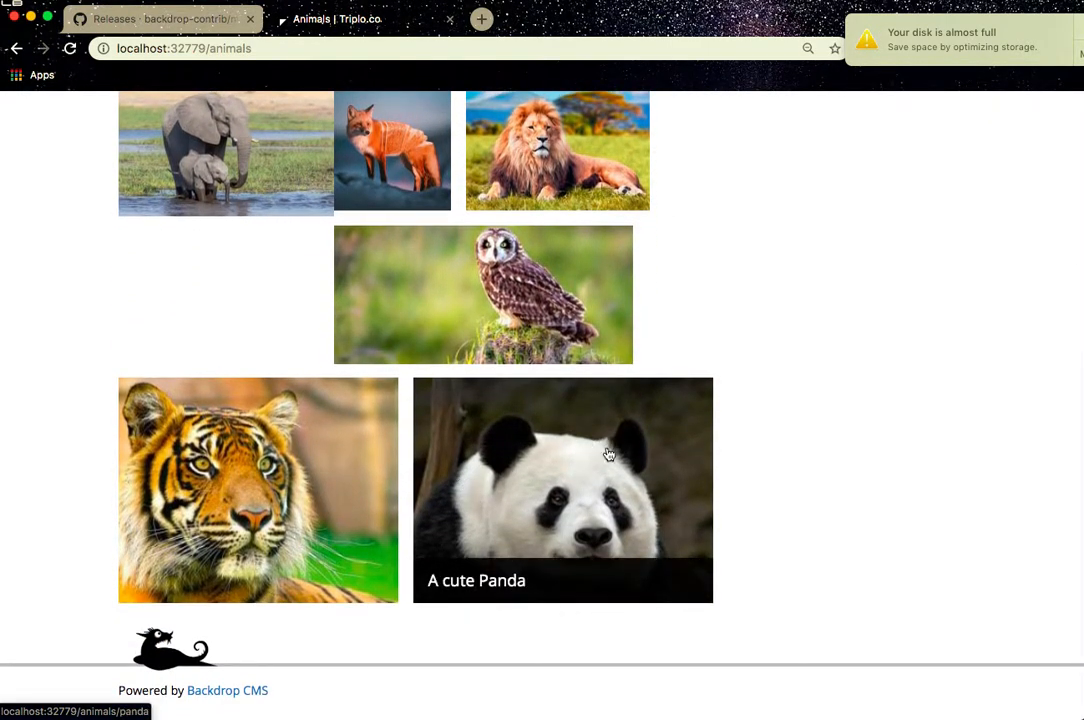
pyautogui.scroll(5, 607, 470)
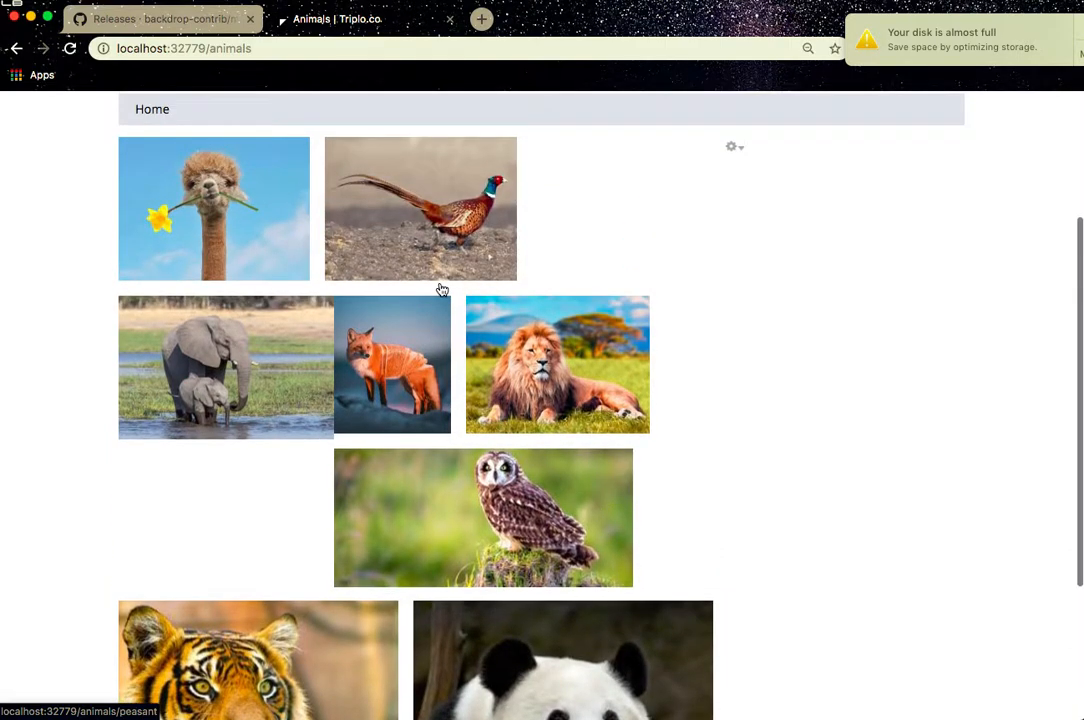
# Reload the Animals page to reshuffle the images and check how the rows are arranged.
pyautogui.click(70, 50)
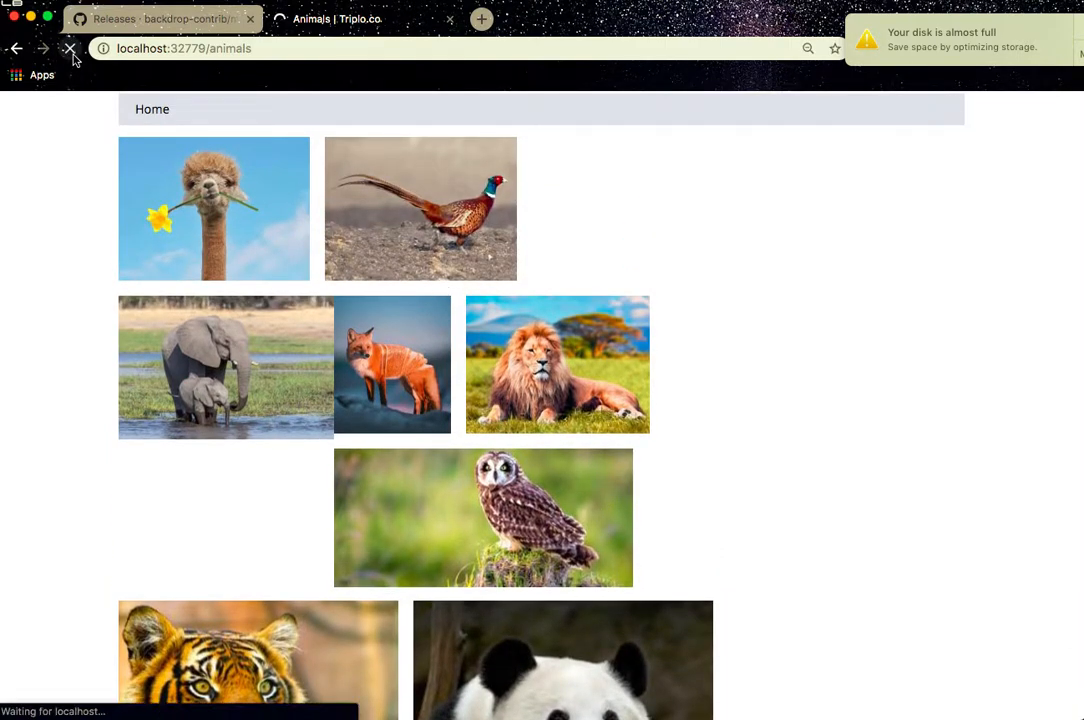
pyautogui.scroll(-2, 515, 404)
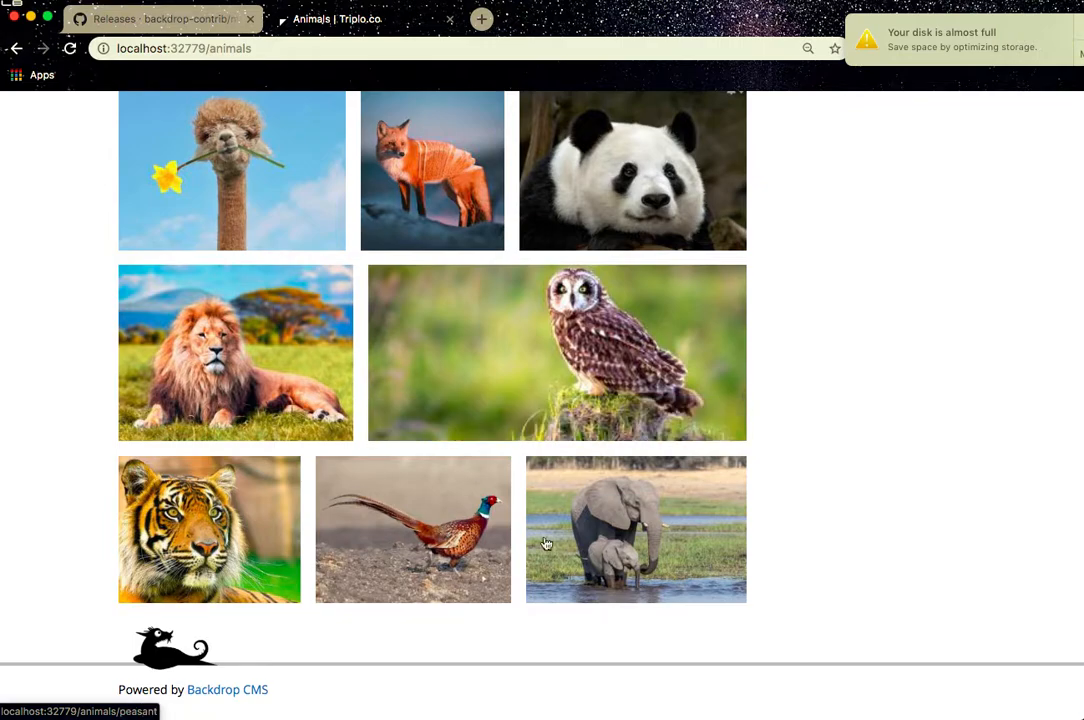
pyautogui.scroll(3, 249, 513)
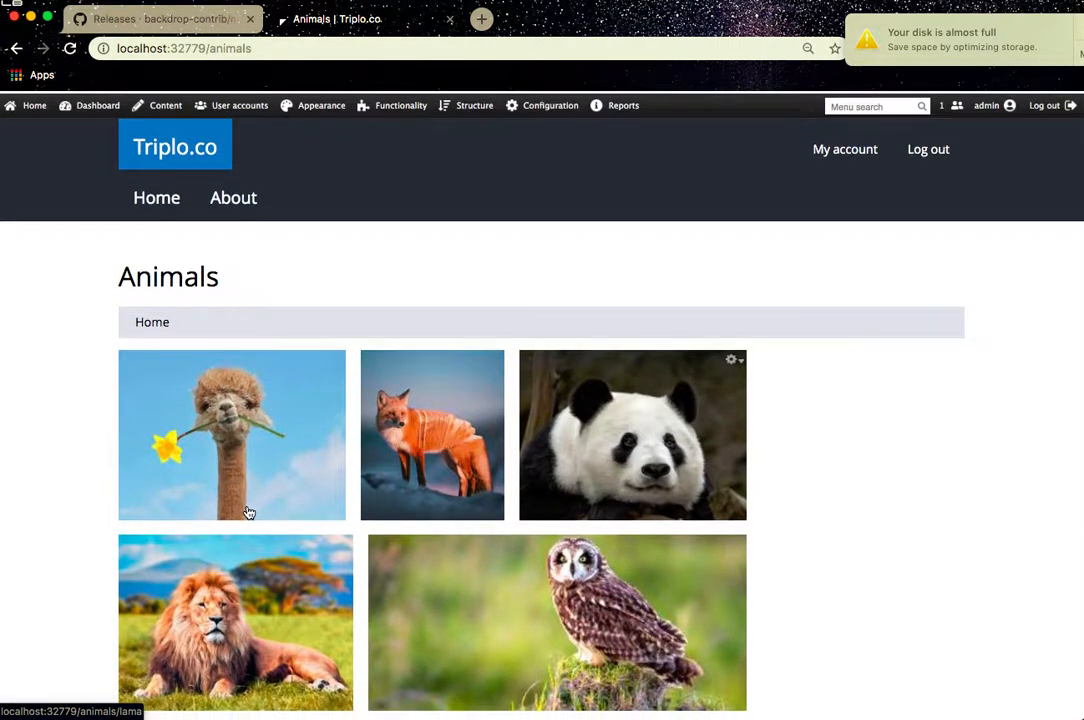
# Open backdropcms.org in a new browser tab and look for the Mosaic Grid entry in its add-on modules list.
pyautogui.click(160, 19)
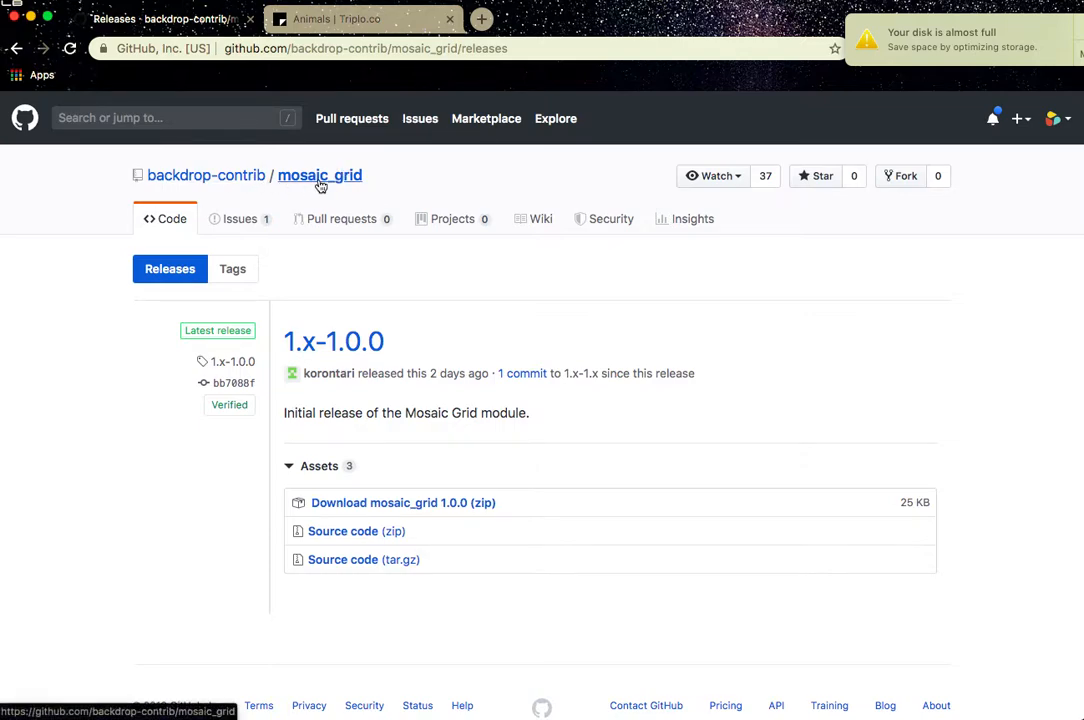
pyautogui.click(481, 19)
pyautogui.write('bac')
pyautogui.press('Return')
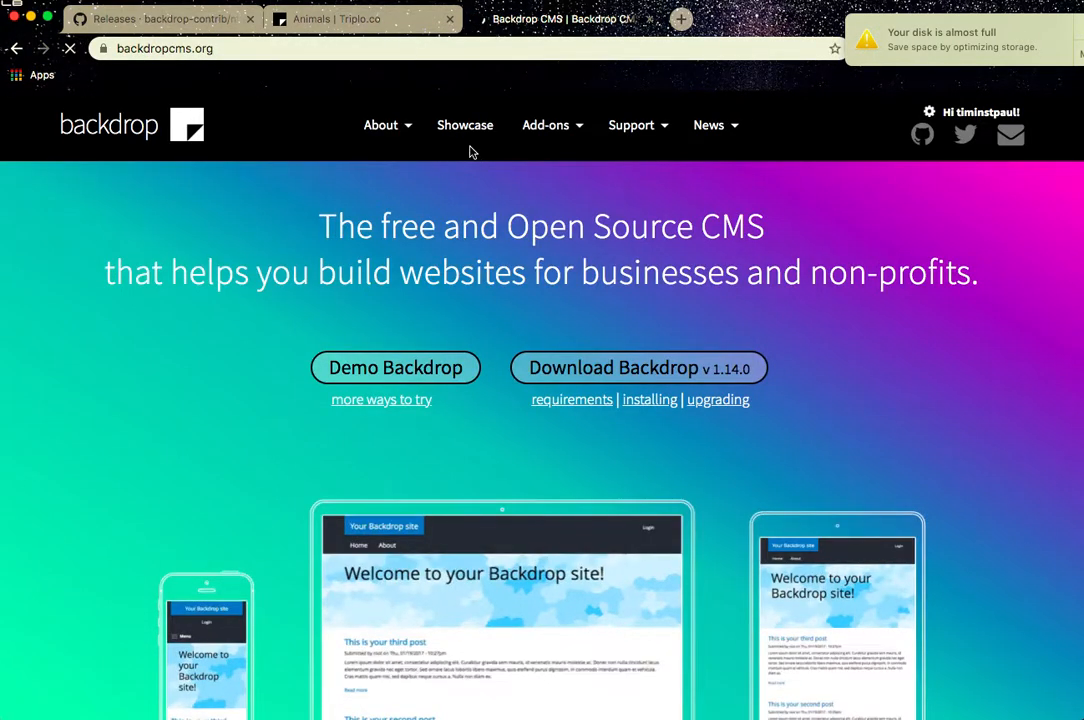
pyautogui.moveTo(552, 126)
pyautogui.click(552, 192)
pyautogui.scroll(-10, 291, 588)
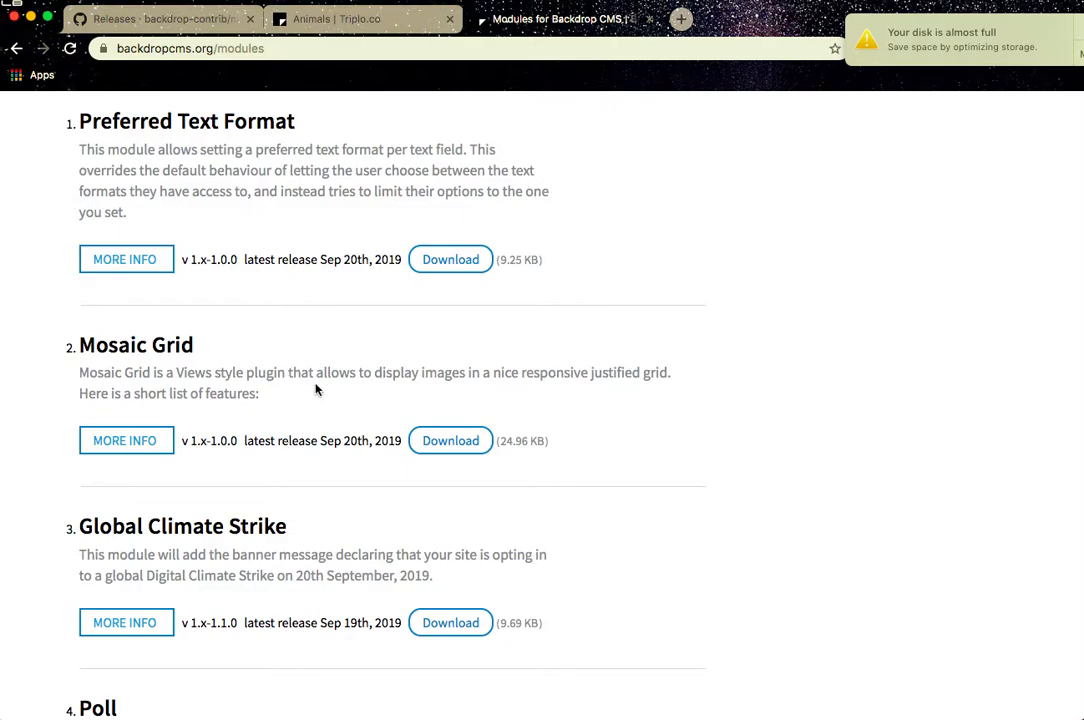
# Search the Backdrop CMS modules list for "mosiac" and look through the results.
pyautogui.scroll(5, 296, 418)
pyautogui.click(253, 263)
pyautogui.write('mosiac')
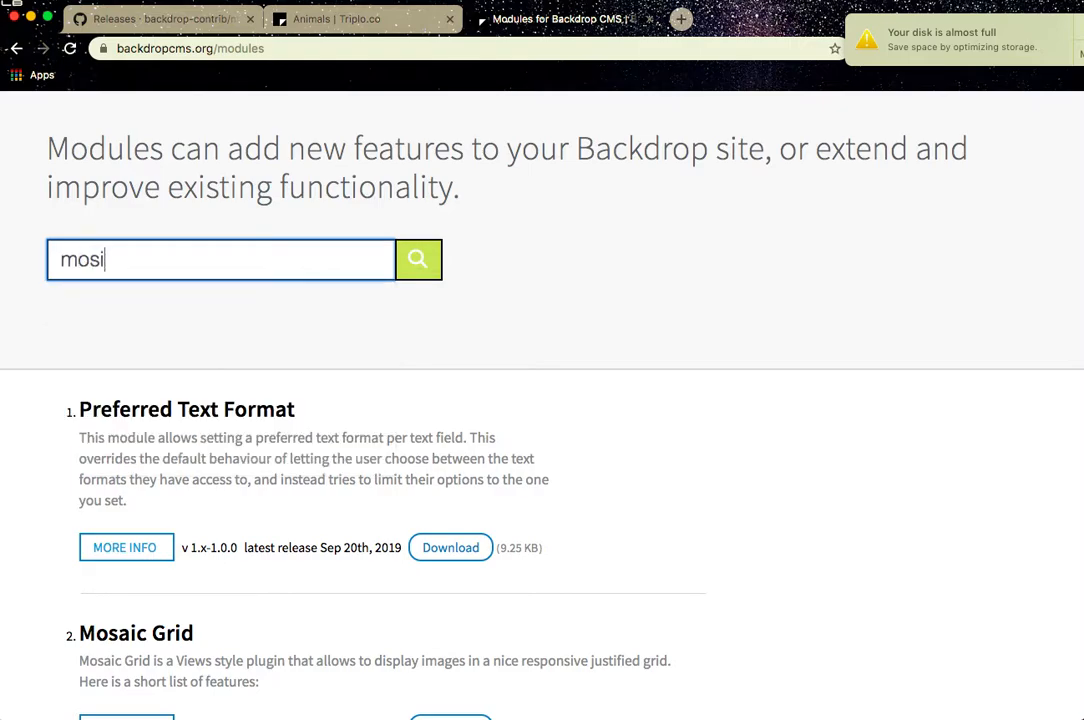
pyautogui.click(421, 261)
pyautogui.scroll(-4, 421, 401)
pyautogui.scroll(-1, 421, 401)
pyautogui.scroll(5, 319, 348)
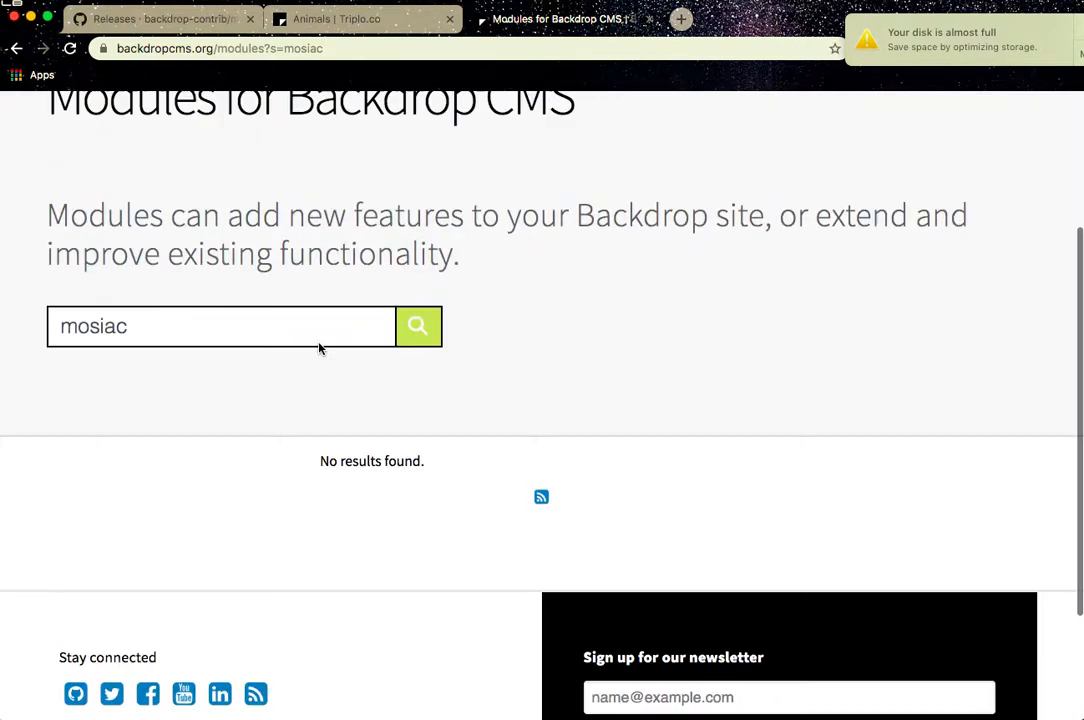